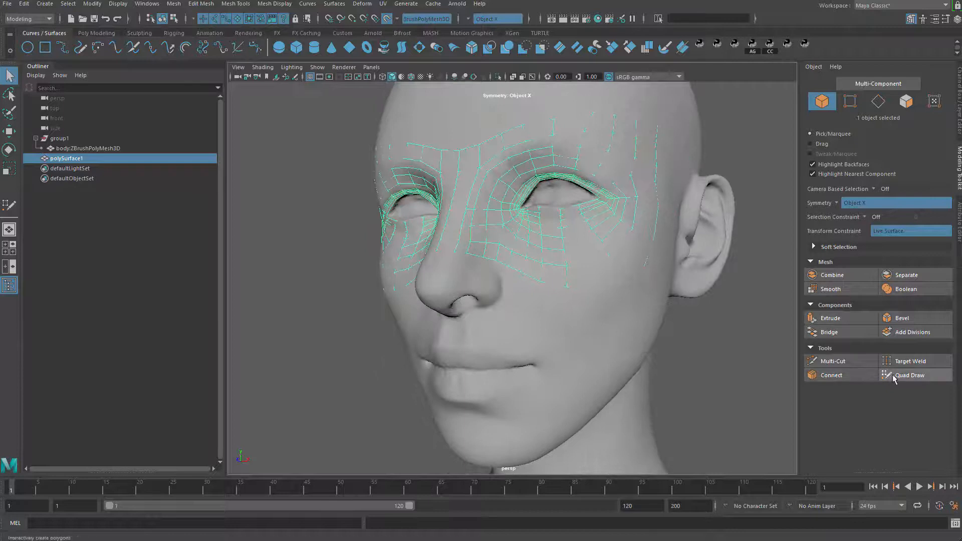
Activate Quad Draw and reposition the vertices along the mesh's lower border across the nose bridge, raising them slightly
{"action": "left_click", "coordinate": [907, 375]}
{"action": "right_click_drag", "start_coordinate": [495, 332], "coordinate": [597, 301], "text": "alt"}
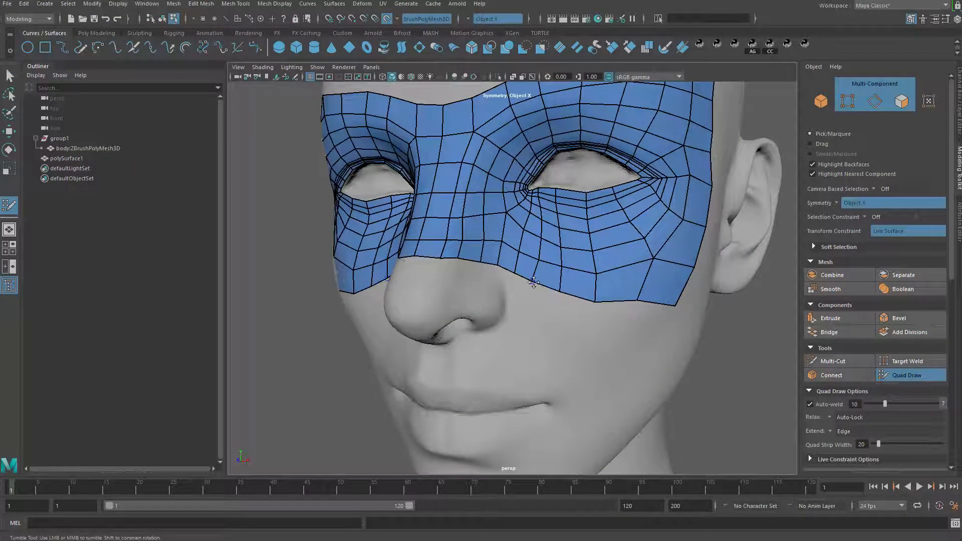
{"action": "scroll", "coordinate": [406, 255], "scroll_direction": "up", "scroll_amount": 5}
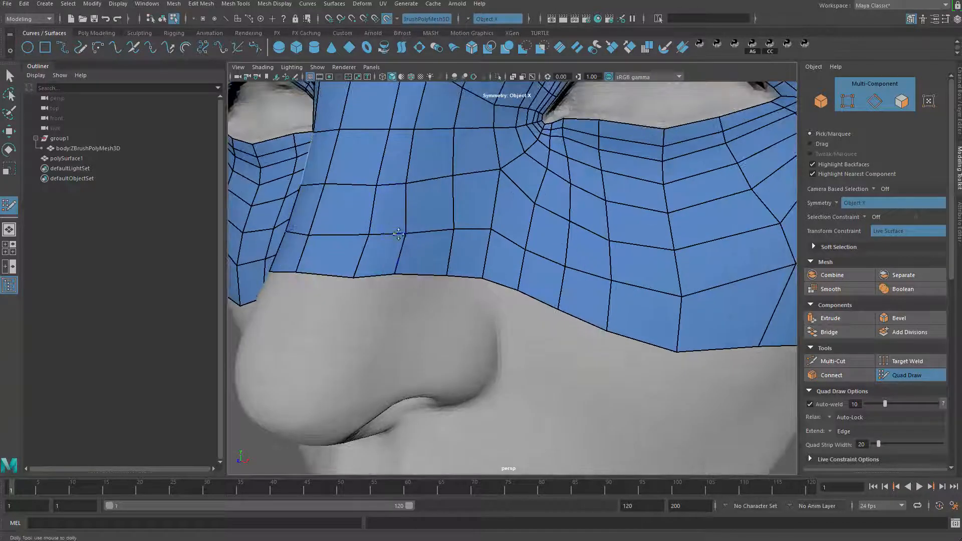
{"action": "left_click_drag", "start_coordinate": [354, 277], "coordinate": [367, 266]}
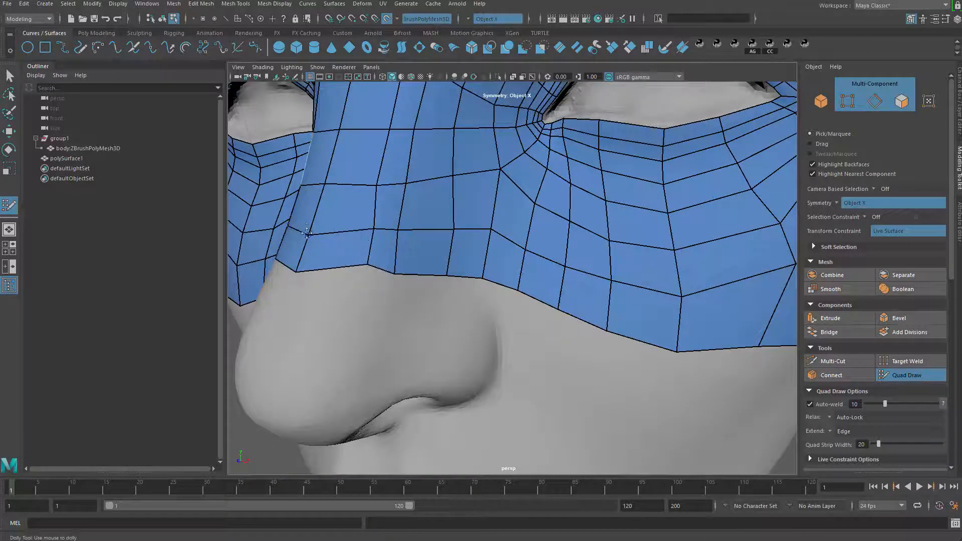
{"action": "left_click_drag", "start_coordinate": [307, 233], "coordinate": [313, 220]}
{"action": "left_click_drag", "start_coordinate": [297, 270], "coordinate": [307, 245]}
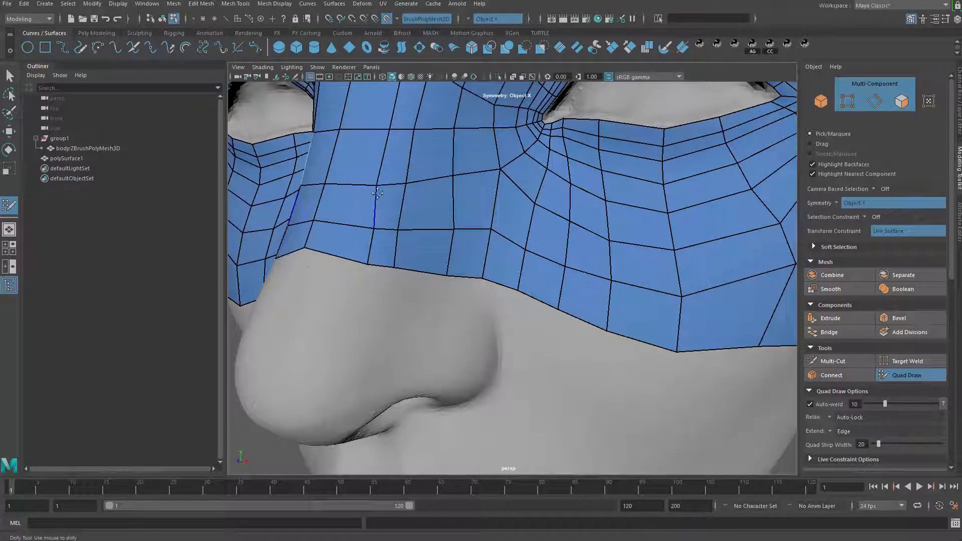
{"action": "scroll", "coordinate": [416, 266], "scroll_direction": "down", "scroll_amount": 5}
{"action": "scroll", "coordinate": [434, 255], "scroll_direction": "up", "scroll_amount": 5}
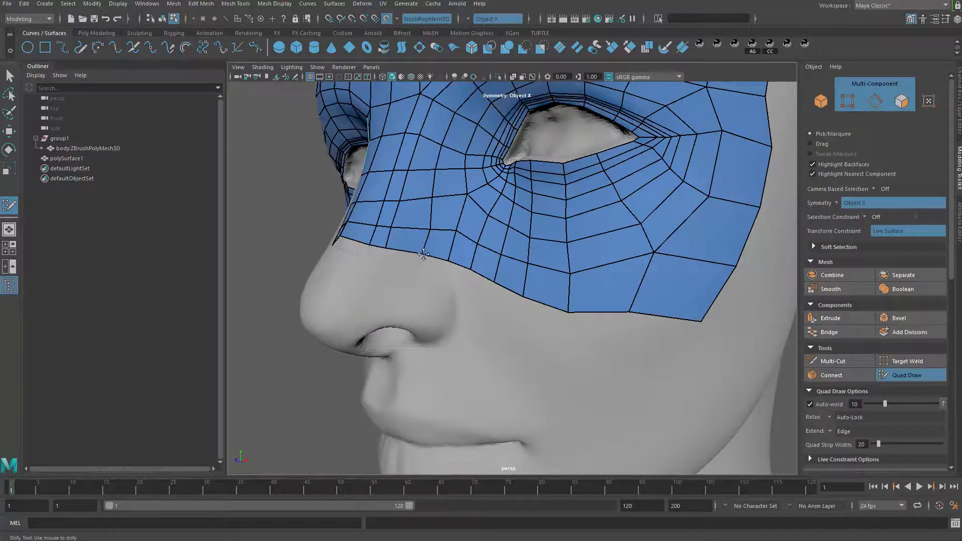
Fill three quads below the mesh border, following the upper contour of the nostril wing
{"action": "left_click_drag", "start_coordinate": [434, 255], "coordinate": [545, 252], "text": "alt"}
{"action": "left_click", "coordinate": [566, 258], "text": "shift"}
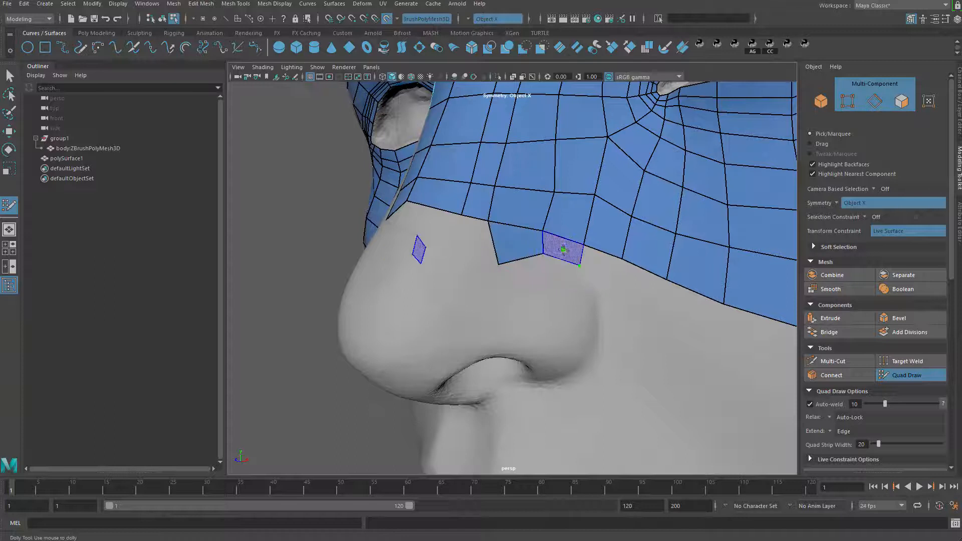
{"action": "left_click", "coordinate": [607, 299]}
{"action": "left_click", "coordinate": [602, 269], "text": "shift"}
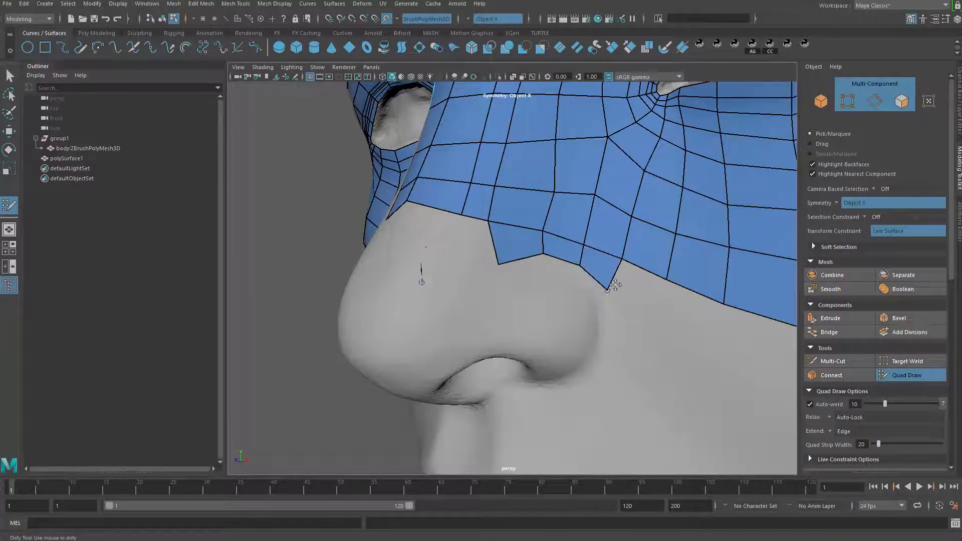
Continue the quad strip down the crease between nostril wing and cheek, curving it towards the nostril's underside
{"action": "left_click_drag", "start_coordinate": [667, 301], "coordinate": [582, 268], "text": "alt"}
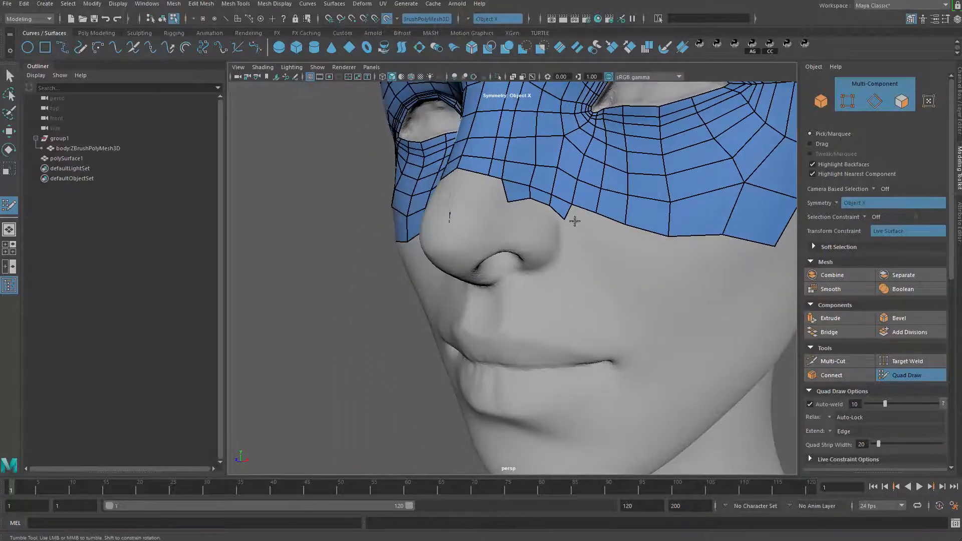
{"action": "right_click_drag", "start_coordinate": [563, 218], "coordinate": [553, 270], "text": "alt"}
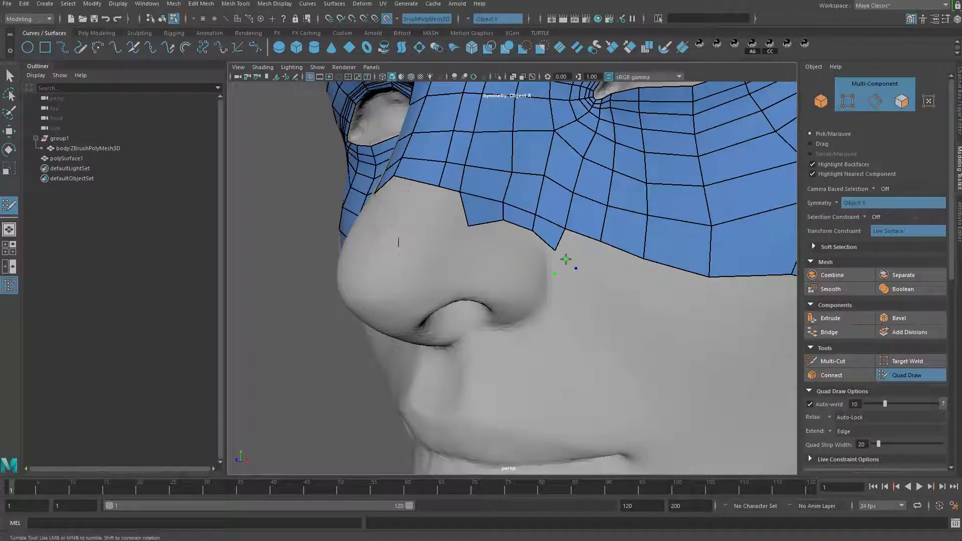
{"action": "left_click", "coordinate": [565, 260], "text": "shift"}
{"action": "left_click_drag", "start_coordinate": [564, 261], "coordinate": [562, 259], "text": "shift"}
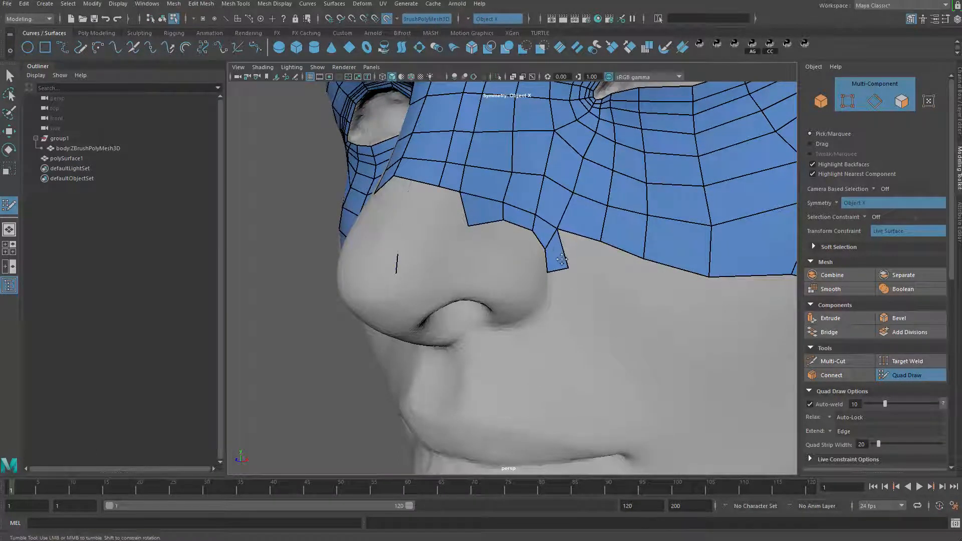
{"action": "left_click", "coordinate": [568, 305], "text": "shift"}
{"action": "left_click", "coordinate": [521, 328]}
{"action": "left_click", "coordinate": [533, 345]}
{"action": "left_click", "coordinate": [547, 321], "text": "shift"}
Extend the quad strip beneath the nostrils, close it across the centre line under the nose, and relax it
{"action": "left_click", "coordinate": [481, 334]}
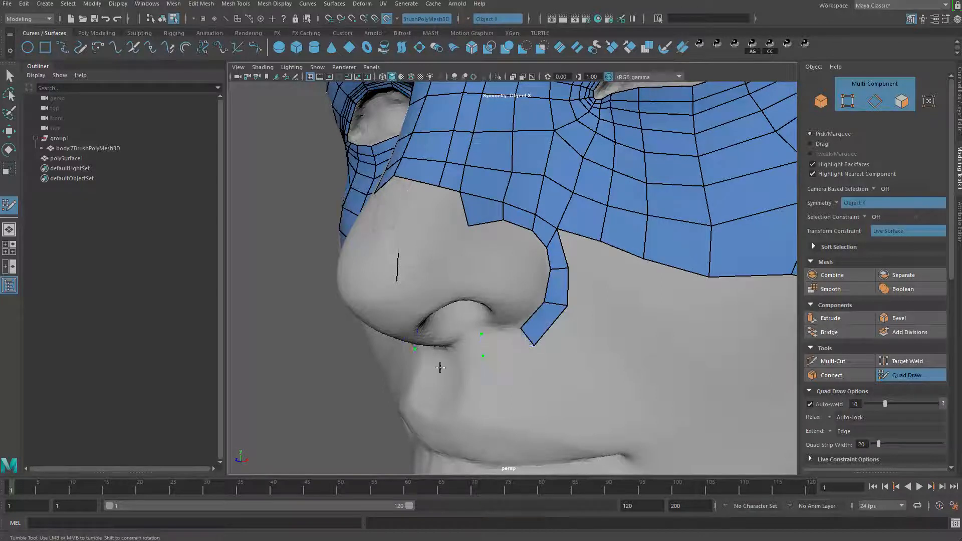
{"action": "left_click_drag", "start_coordinate": [436, 358], "coordinate": [572, 340], "text": "alt"}
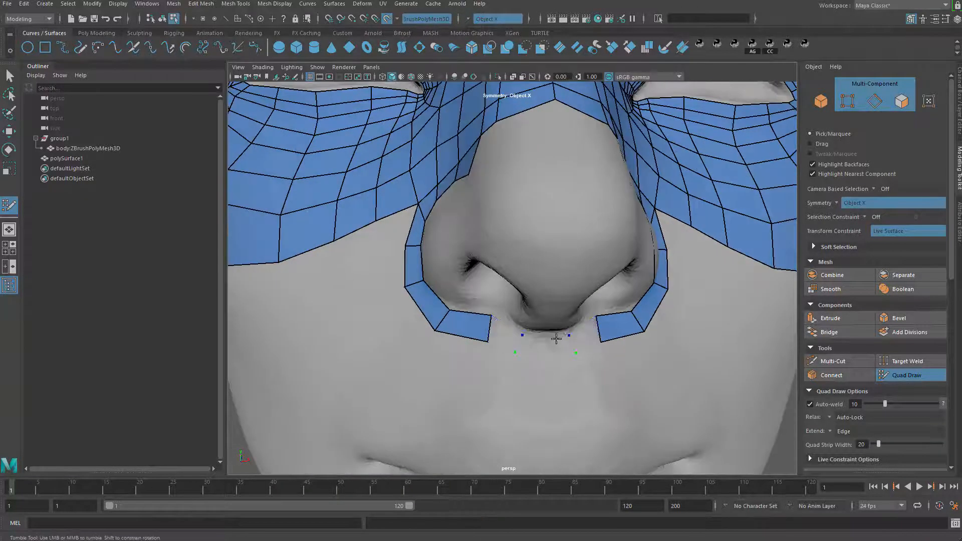
{"action": "left_click", "coordinate": [581, 344], "text": "shift"}
{"action": "left_click", "coordinate": [547, 346], "text": "shift"}
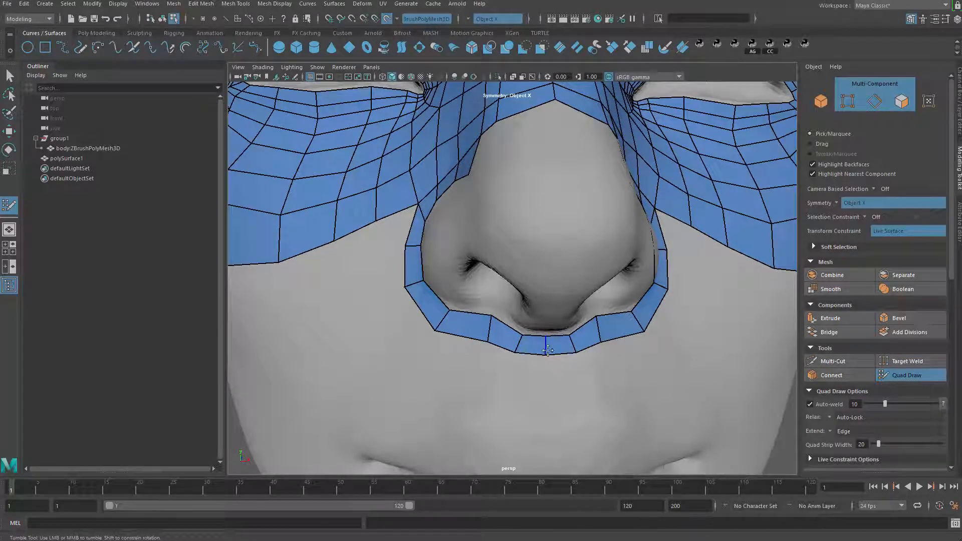
{"action": "mouse_move", "coordinate": [560, 349]}
{"action": "left_mouse_down", "text": "shift"}
{"action": "mouse_move", "coordinate": [604, 334]}
{"action": "mouse_move", "coordinate": [545, 341]}
{"action": "left_mouse_up", "text": "shift"}
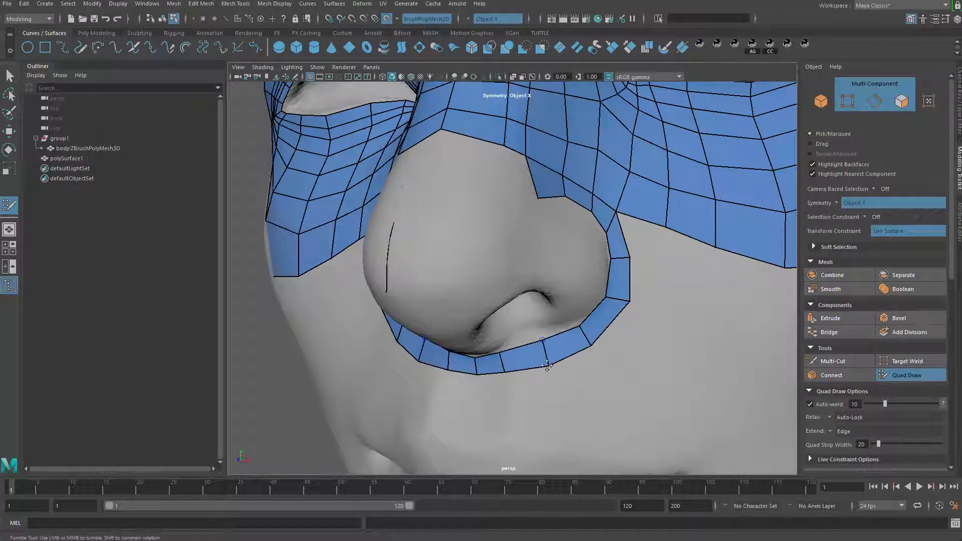
Build a strip of three quads from the top of the nostril wing down its front side to the nostril opening
{"action": "right_click_drag", "start_coordinate": [546, 365], "coordinate": [511, 311], "text": "alt"}
{"action": "left_click_drag", "start_coordinate": [512, 310], "coordinate": [479, 244], "text": "alt"}
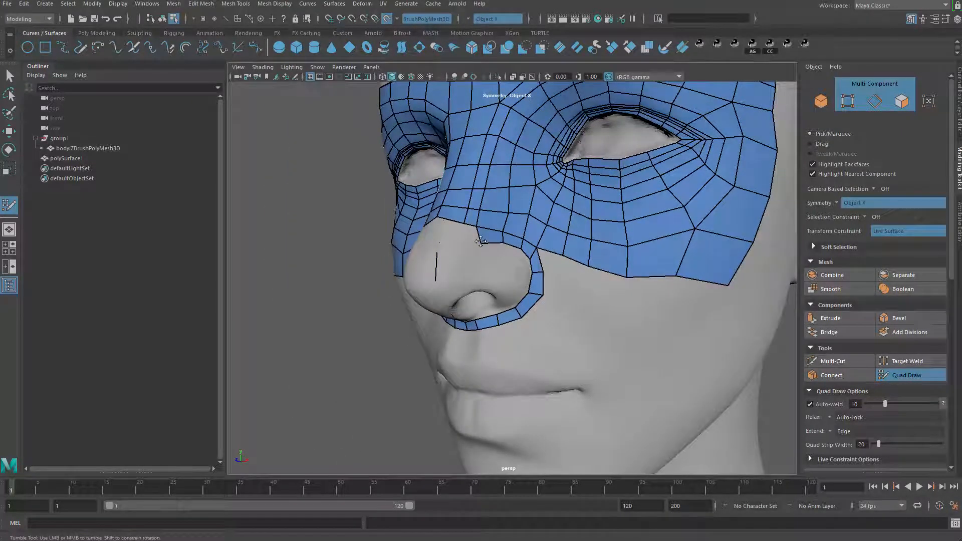
{"action": "right_click_drag", "start_coordinate": [480, 242], "coordinate": [526, 207], "text": "alt"}
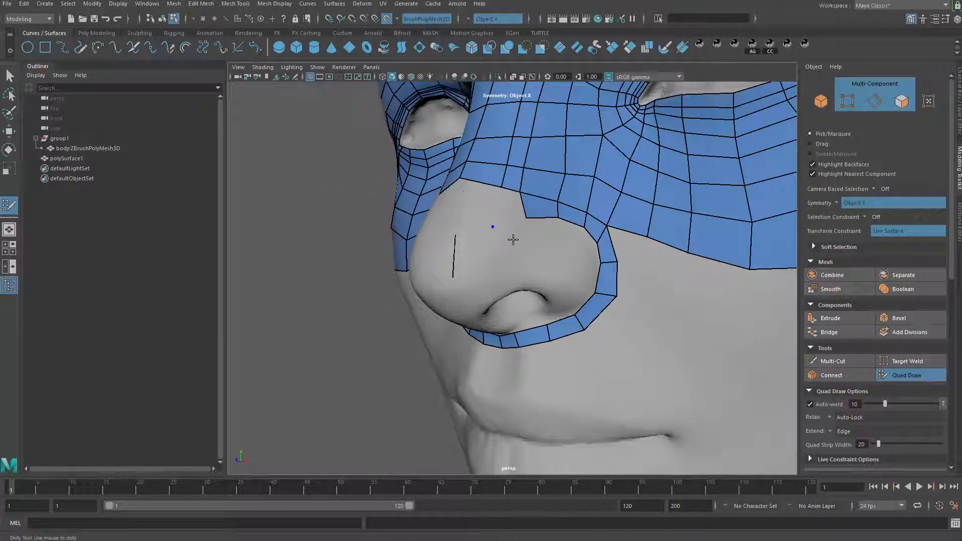
{"action": "left_click", "coordinate": [530, 219], "text": "shift"}
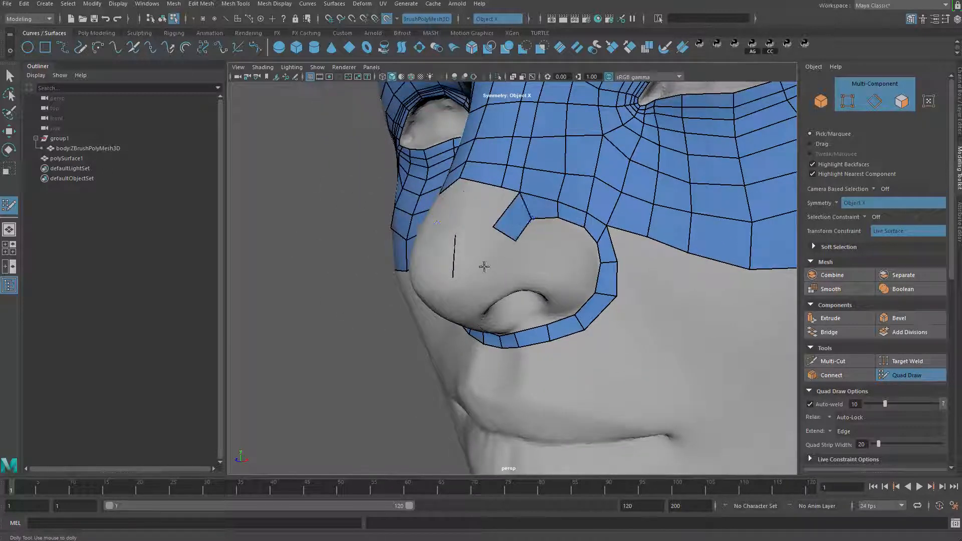
{"action": "middle_click_drag", "start_coordinate": [508, 266], "coordinate": [484, 254], "text": "alt"}
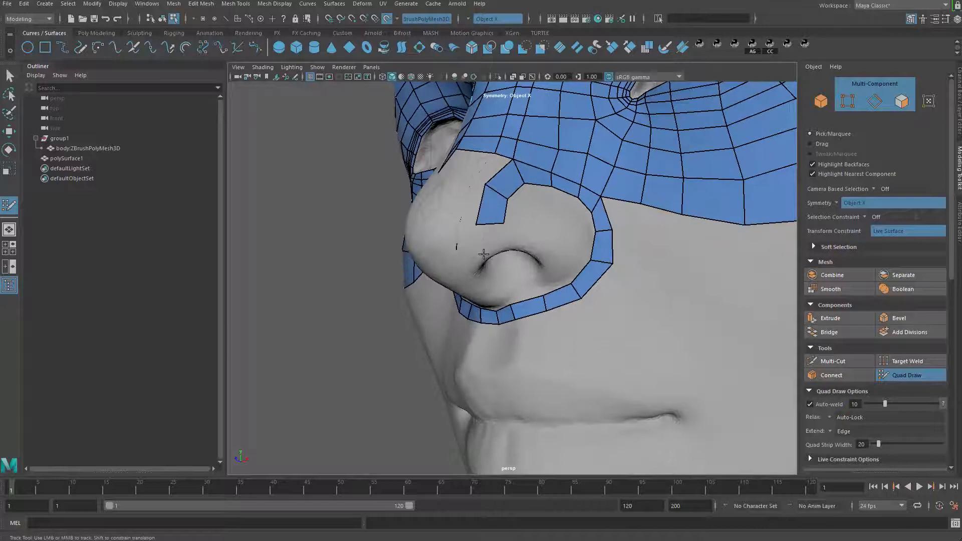
{"action": "left_click", "coordinate": [493, 234], "text": "shift"}
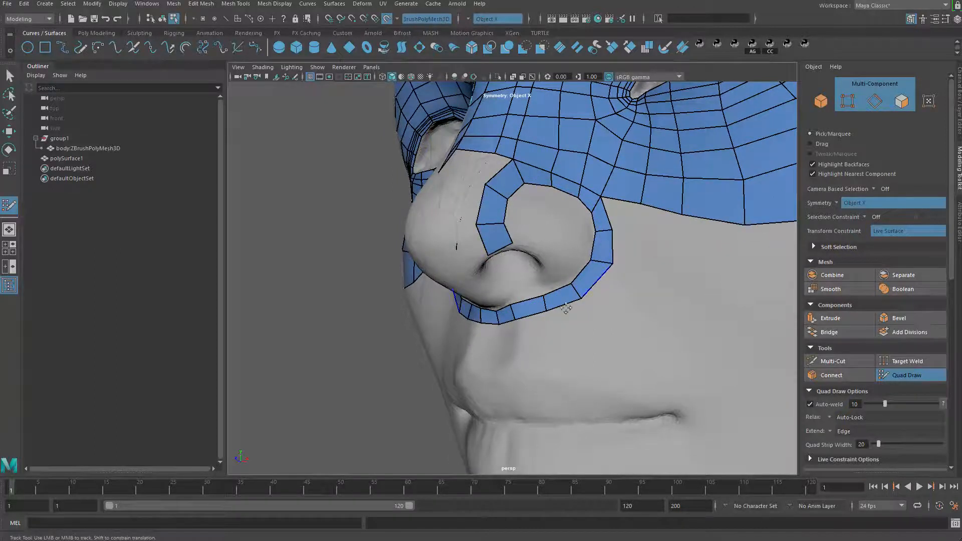
Bridge the two nostril-wing strips with a row of quads across the lower nose bridge and even out the vertices above it
{"action": "mouse_move", "coordinate": [546, 192]}
{"action": "right_mouse_down", "text": "alt"}
{"action": "mouse_move", "coordinate": [506, 204]}
{"action": "mouse_move", "coordinate": [561, 199]}
{"action": "right_mouse_up", "text": "alt"}
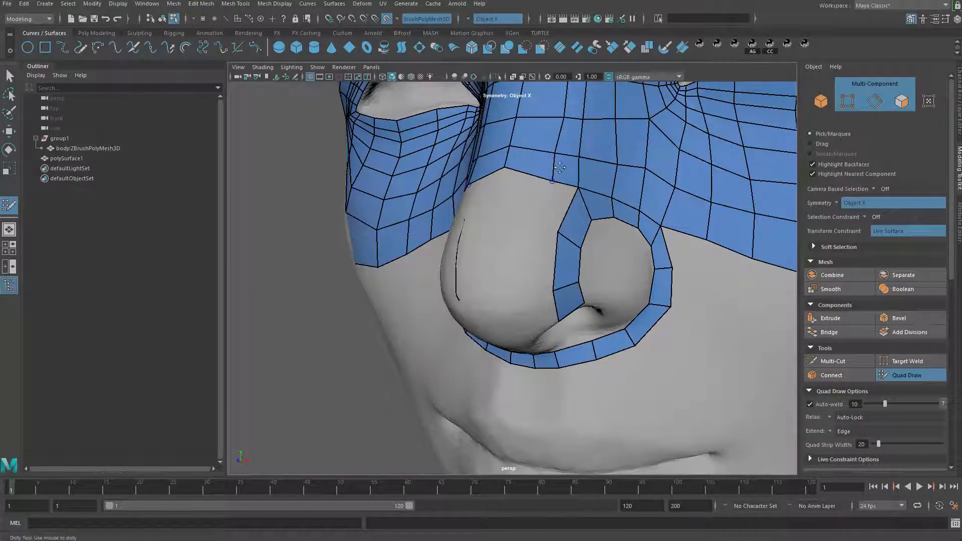
{"action": "left_click_drag", "start_coordinate": [553, 180], "coordinate": [543, 185]}
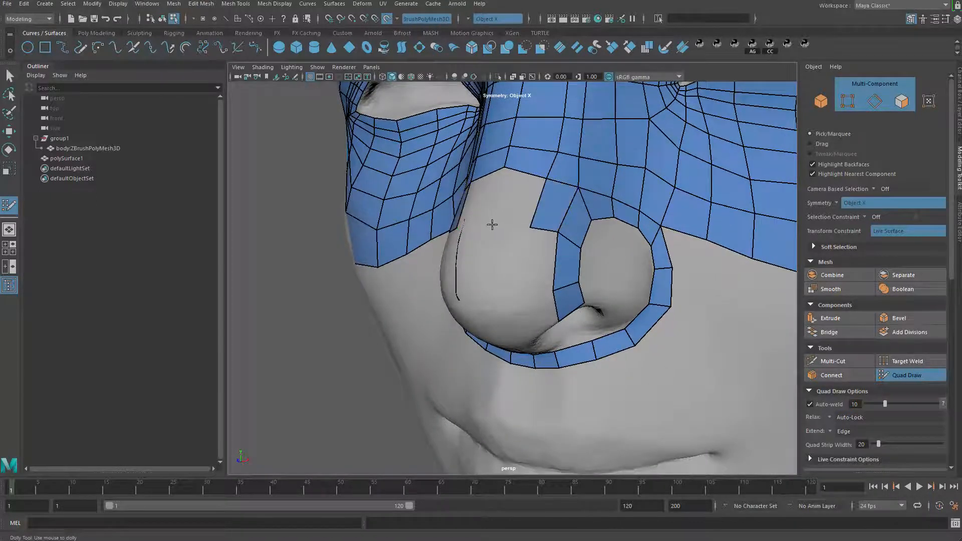
{"action": "left_click", "coordinate": [510, 203], "text": "shift"}
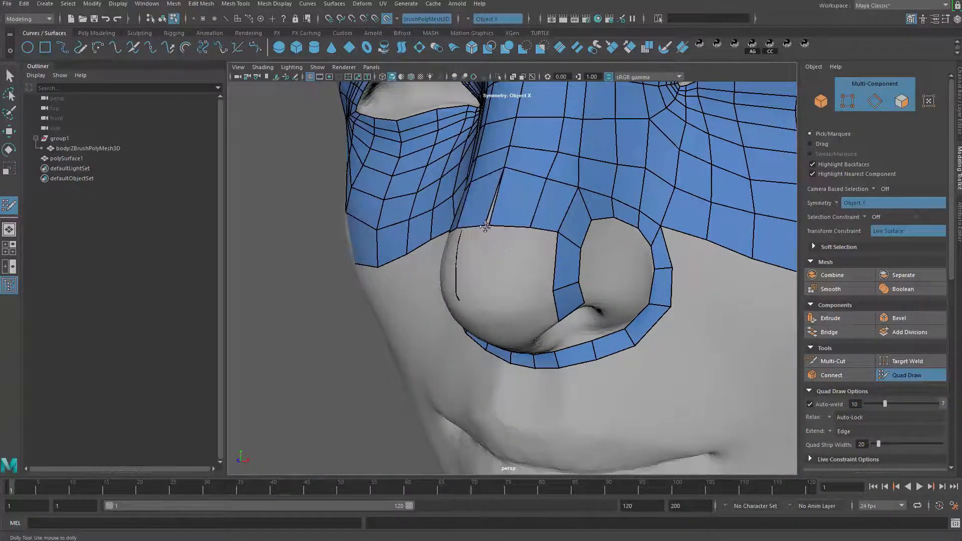
{"action": "left_click_drag", "start_coordinate": [485, 227], "coordinate": [521, 236], "text": "alt"}
{"action": "middle_click_drag", "start_coordinate": [522, 235], "coordinate": [546, 243], "text": "alt"}
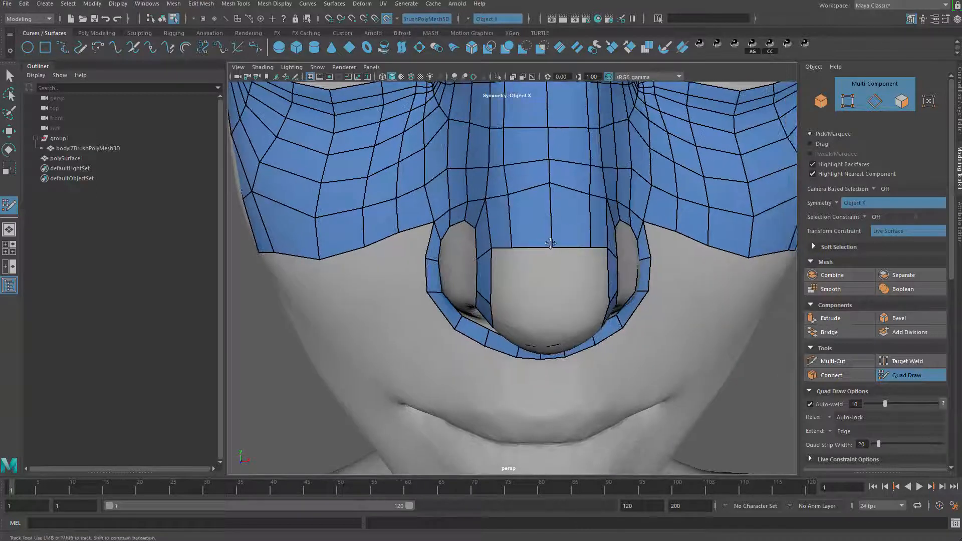
{"action": "left_click_drag", "start_coordinate": [553, 179], "coordinate": [557, 204]}
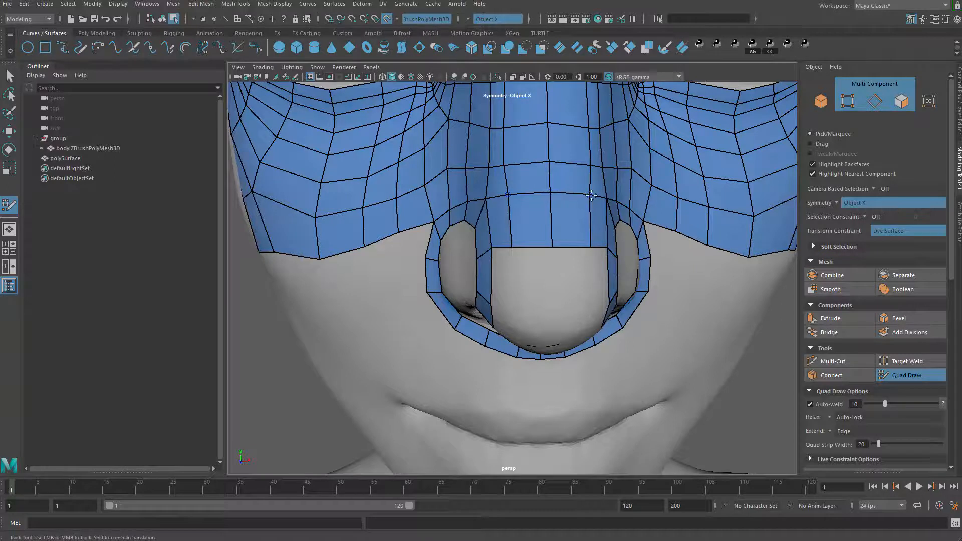
Cover the nose tip with two rows of quads joined to the strips on both sides, ending above the nostrils
{"action": "mouse_move", "coordinate": [591, 196]}
{"action": "left_mouse_down", "text": "alt"}
{"action": "mouse_move", "coordinate": [527, 219]}
{"action": "mouse_move", "coordinate": [517, 238]}
{"action": "left_mouse_up", "text": "alt"}
{"action": "left_click", "coordinate": [512, 245]}
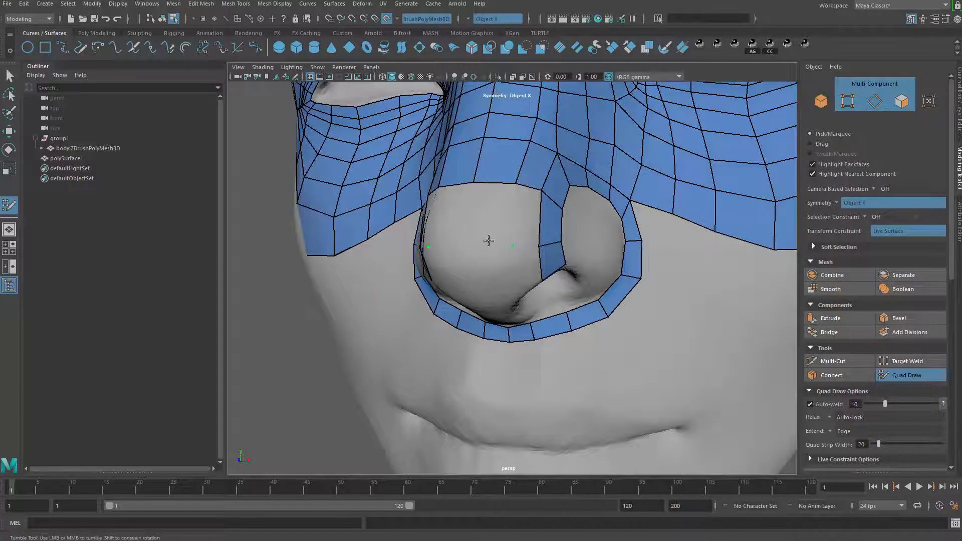
{"action": "mouse_move", "coordinate": [492, 269]}
{"action": "left_mouse_down", "text": "alt"}
{"action": "mouse_move", "coordinate": [525, 219]}
{"action": "mouse_move", "coordinate": [563, 227]}
{"action": "left_mouse_up", "text": "alt"}
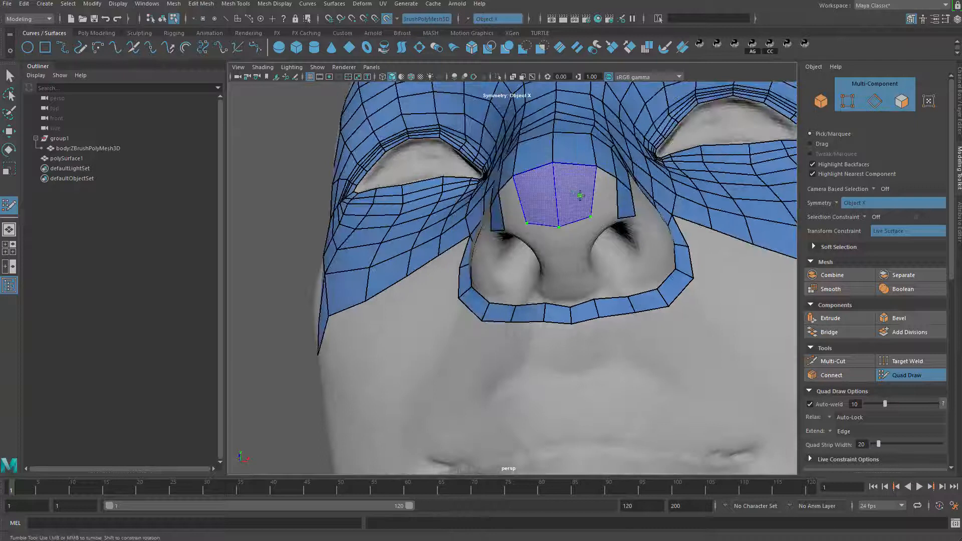
{"action": "left_click", "coordinate": [566, 223], "text": "shift"}
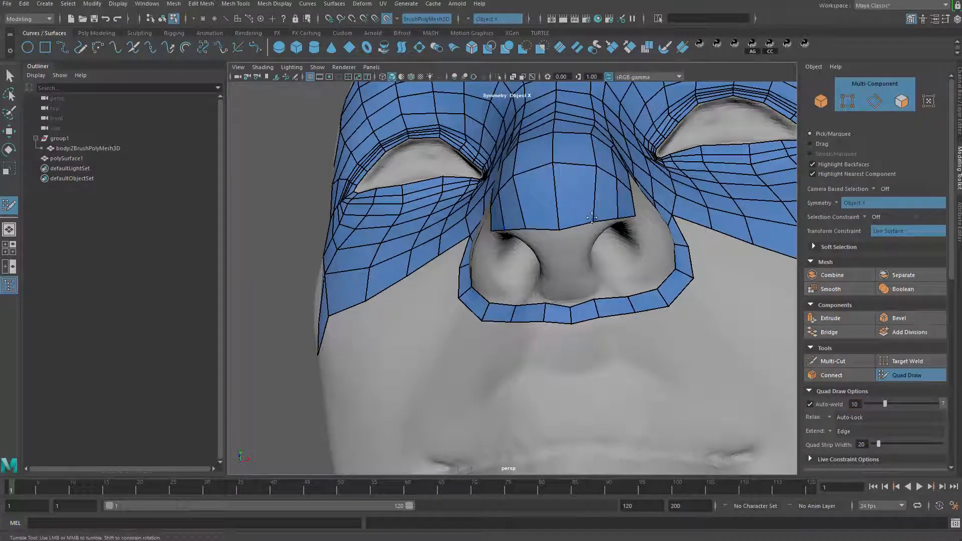
Examine the new nose topology and the edge loop around the nostril wing from several angles
{"action": "left_click_drag", "start_coordinate": [592, 217], "coordinate": [479, 198], "text": "alt"}
{"action": "mouse_move", "coordinate": [496, 260]}
{"action": "left_mouse_down"}
{"action": "mouse_move", "coordinate": [576, 361]}
{"action": "mouse_move", "coordinate": [550, 373]}
{"action": "mouse_move", "coordinate": [532, 369]}
{"action": "left_mouse_up"}
{"action": "scroll", "coordinate": [494, 256], "scroll_direction": "down", "scroll_amount": 5}
{"action": "scroll", "coordinate": [577, 361], "scroll_direction": "up", "scroll_amount": 2}
{"action": "scroll", "coordinate": [533, 368], "scroll_direction": "up", "scroll_amount": 2}
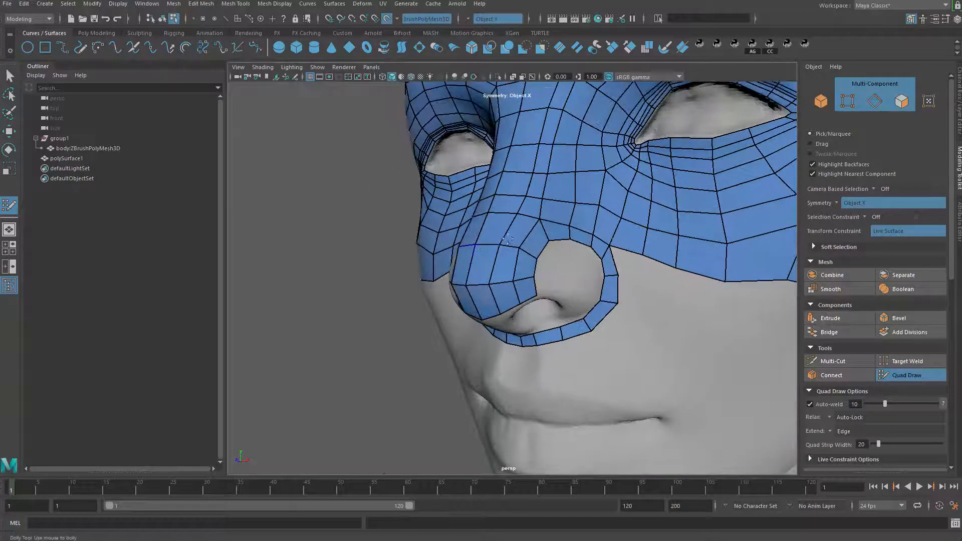
{"action": "left_click_drag", "start_coordinate": [465, 270], "coordinate": [544, 269], "text": "alt"}
{"action": "left_click_drag", "start_coordinate": [345, 374], "coordinate": [508, 396], "text": "alt"}
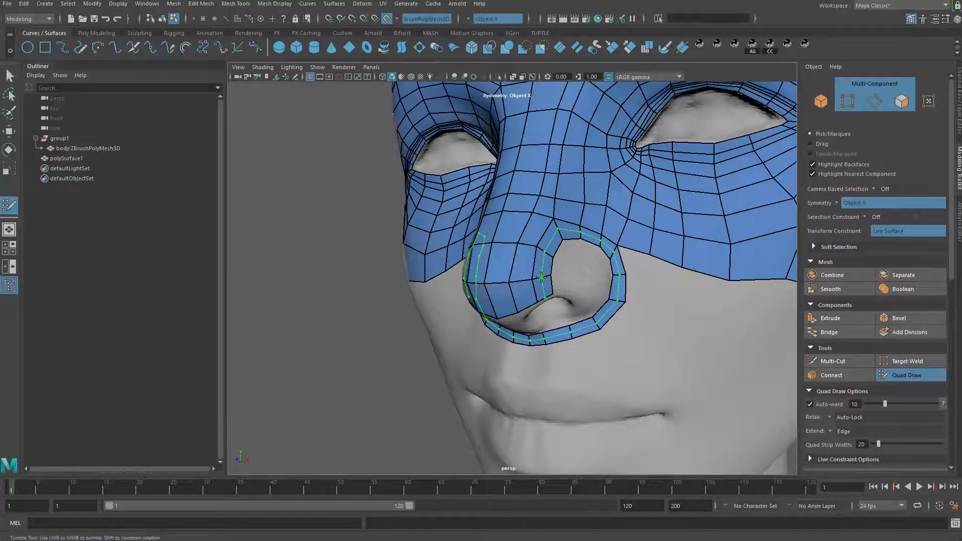
{"action": "middle_click_drag", "start_coordinate": [541, 277], "coordinate": [456, 247], "text": "alt"}
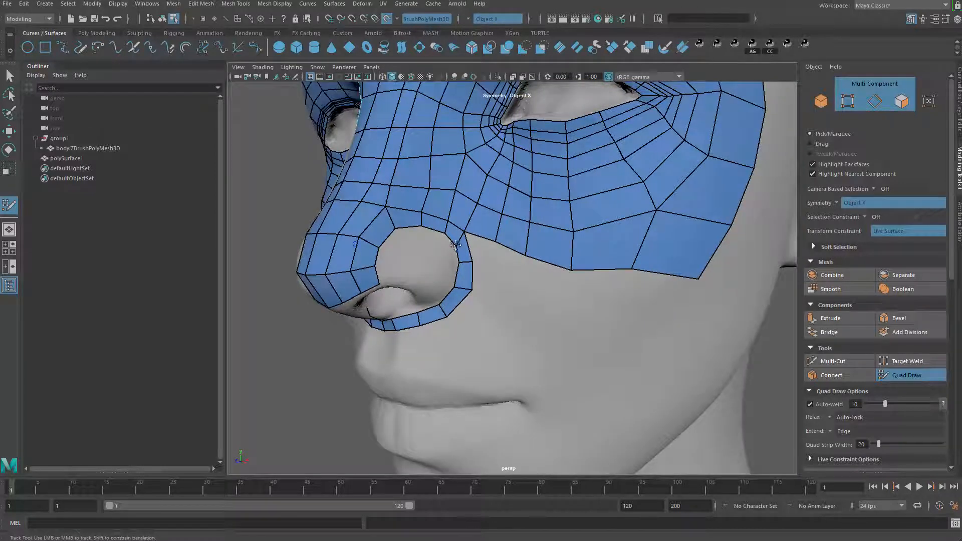
{"action": "right_click_drag", "start_coordinate": [472, 287], "coordinate": [459, 311], "text": "alt"}
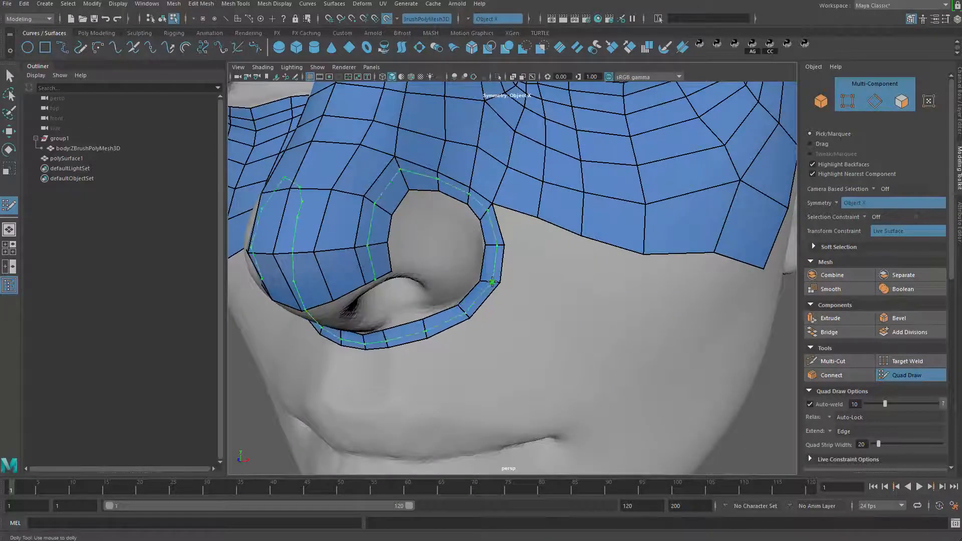
Delete the two lower border faces on the cheek beside the nostril wing and reposition the remaining corner vertex
{"action": "right_click_drag", "start_coordinate": [486, 284], "coordinate": [451, 270], "text": "alt"}
{"action": "mouse_move", "coordinate": [451, 271]}
{"action": "left_mouse_down", "text": "alt"}
{"action": "mouse_move", "coordinate": [499, 274]}
{"action": "mouse_move", "coordinate": [500, 265]}
{"action": "left_mouse_up", "text": "alt"}
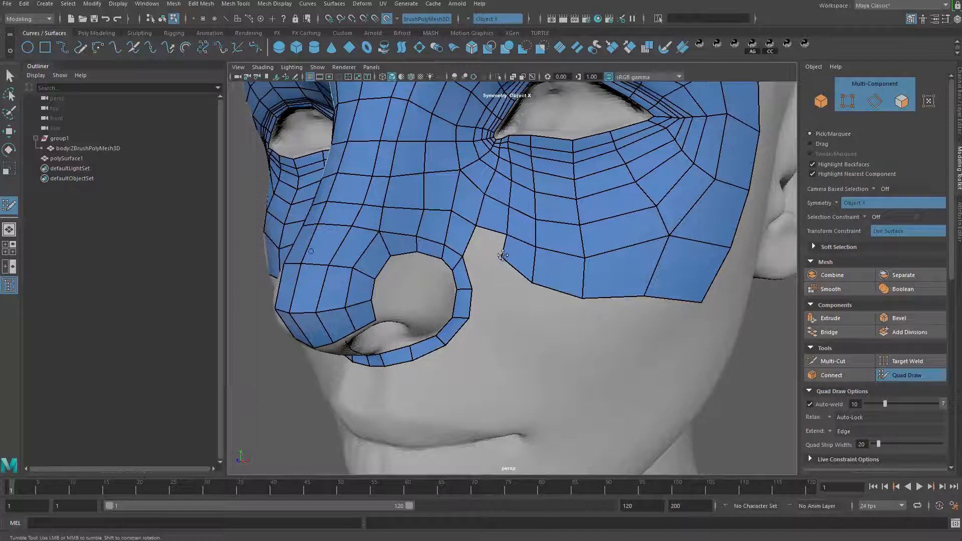
{"action": "left_click", "coordinate": [523, 259], "text": "ctrl+shift"}
{"action": "left_click_drag", "start_coordinate": [532, 282], "coordinate": [538, 276]}
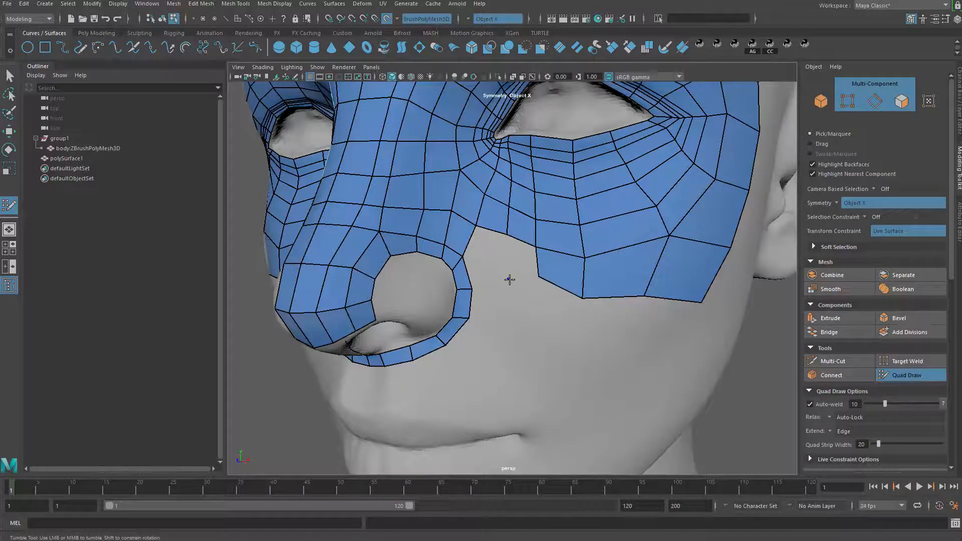
Fill a quad beside the nostril wing towards the cheek, adjust its corner, and insert an edge loop across the nose around the wings
{"action": "left_click", "coordinate": [483, 259], "text": "shift"}
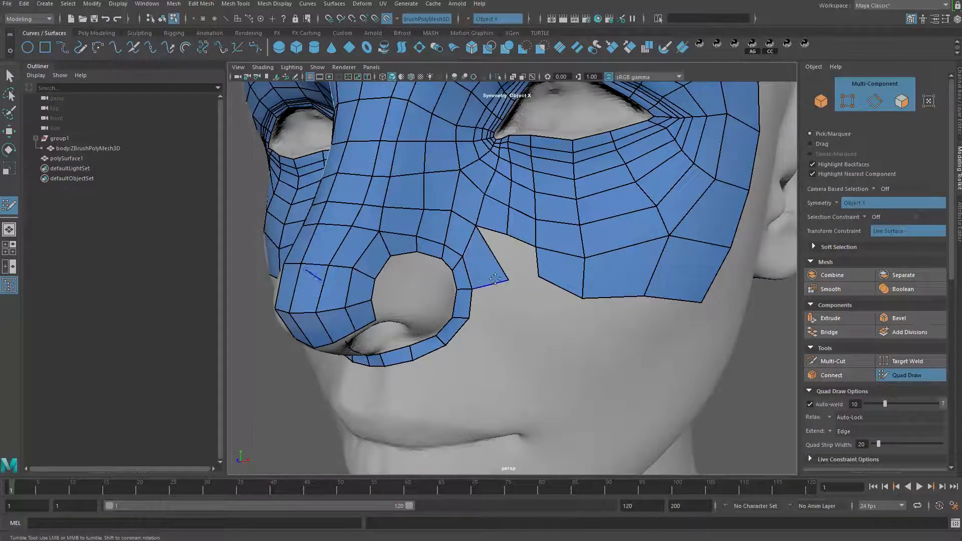
{"action": "left_click_drag", "start_coordinate": [509, 279], "coordinate": [512, 271]}
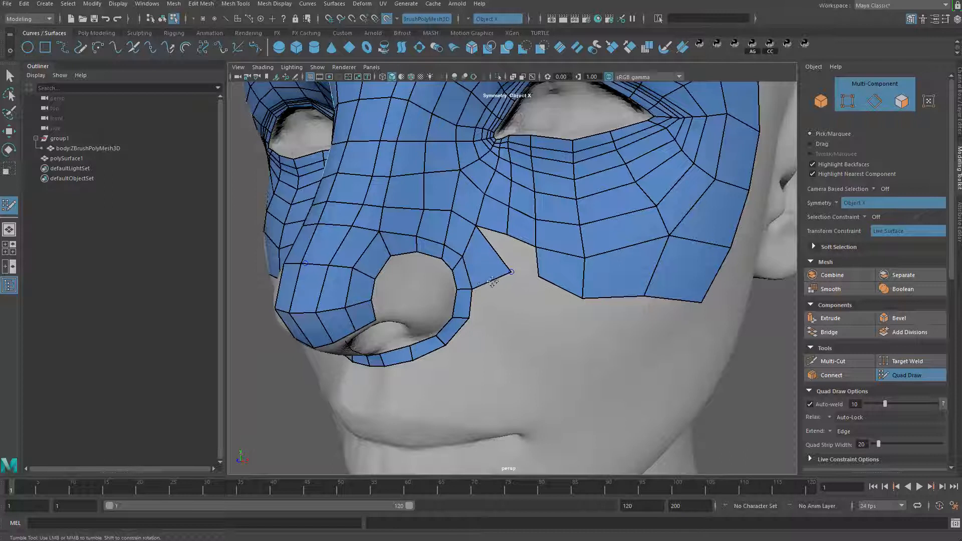
{"action": "left_click", "coordinate": [536, 314]}
{"action": "left_click", "coordinate": [508, 298], "text": "shift"}
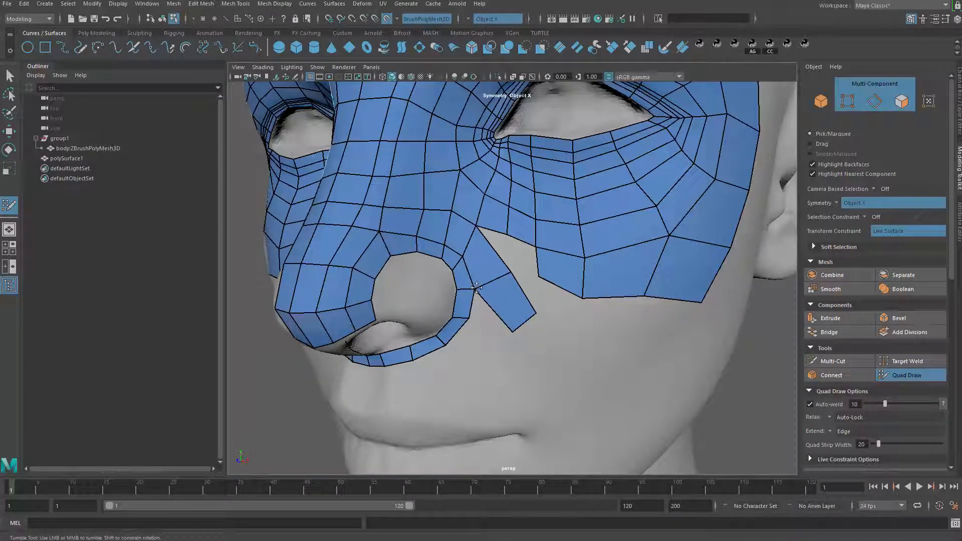
{"action": "left_click", "coordinate": [506, 300], "text": "ctrl+shift"}
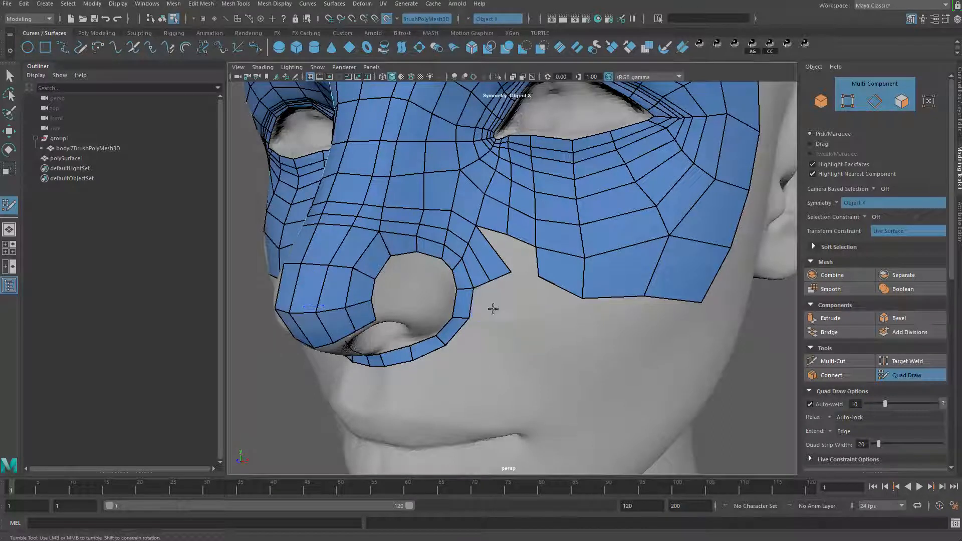
{"action": "key", "text": "ctrl+z"}
{"action": "left_click", "coordinate": [486, 305], "text": "shift"}
{"action": "key", "text": "ctrl+z"}
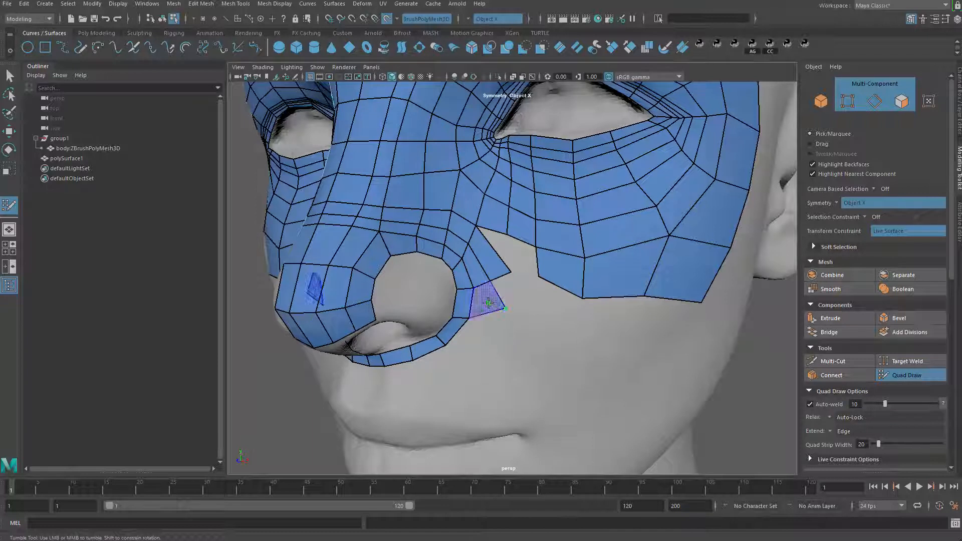
Build a two-column strip of quads from the outer nostril wing down towards the mouth corner
{"action": "left_click", "coordinate": [502, 309], "text": "shift"}
{"action": "left_click", "coordinate": [513, 343], "text": "shift"}
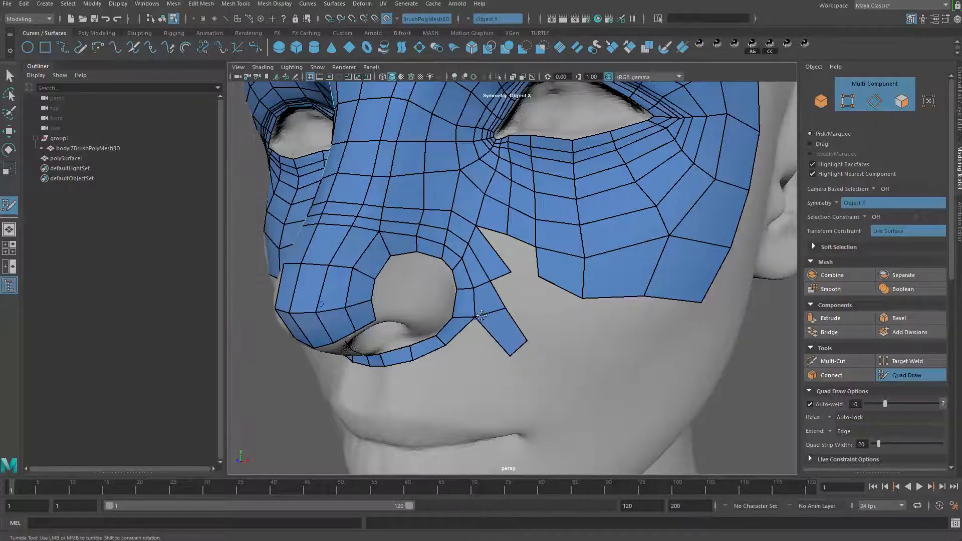
{"action": "left_click_drag", "start_coordinate": [510, 355], "coordinate": [500, 355]}
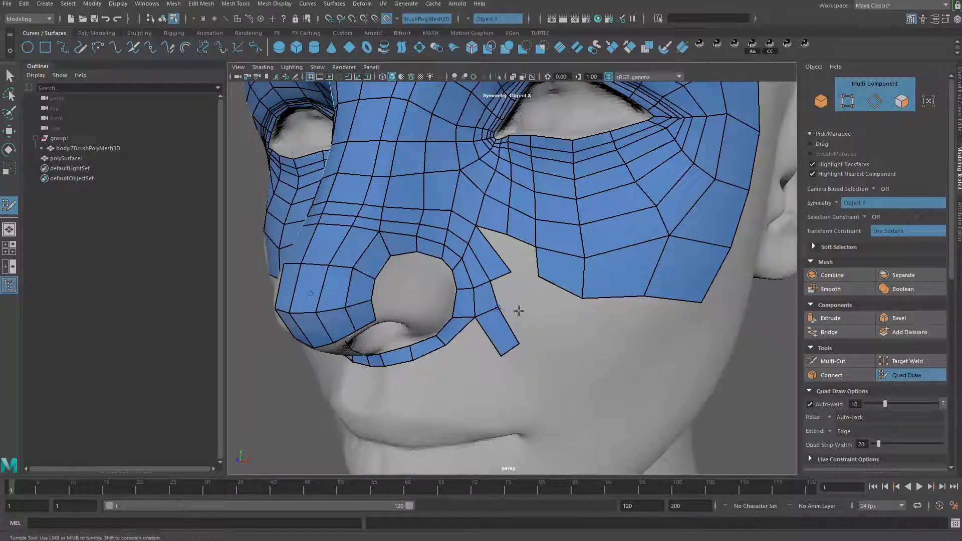
{"action": "left_click", "coordinate": [505, 287], "text": "shift"}
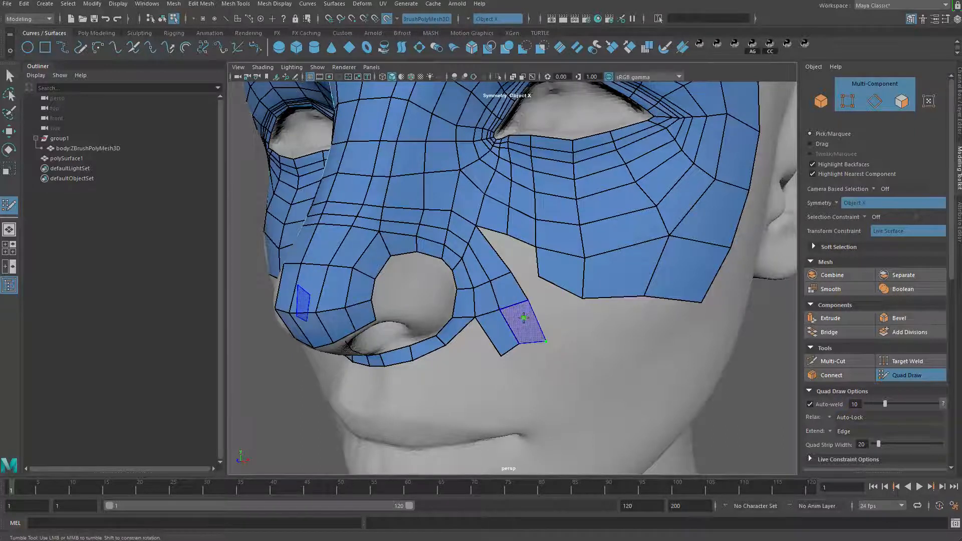
{"action": "left_click", "coordinate": [532, 333], "text": "shift"}
Even out the vertices of the two-column strip beside the nostril wing
{"action": "left_click_drag", "start_coordinate": [512, 349], "coordinate": [532, 356], "text": "alt"}
{"action": "right_click_drag", "start_coordinate": [533, 356], "coordinate": [511, 305], "text": "alt"}
{"action": "left_click_drag", "start_coordinate": [524, 292], "coordinate": [519, 295]}
{"action": "left_click_drag", "start_coordinate": [538, 328], "coordinate": [537, 330]}
{"action": "left_click_drag", "start_coordinate": [546, 289], "coordinate": [528, 299]}
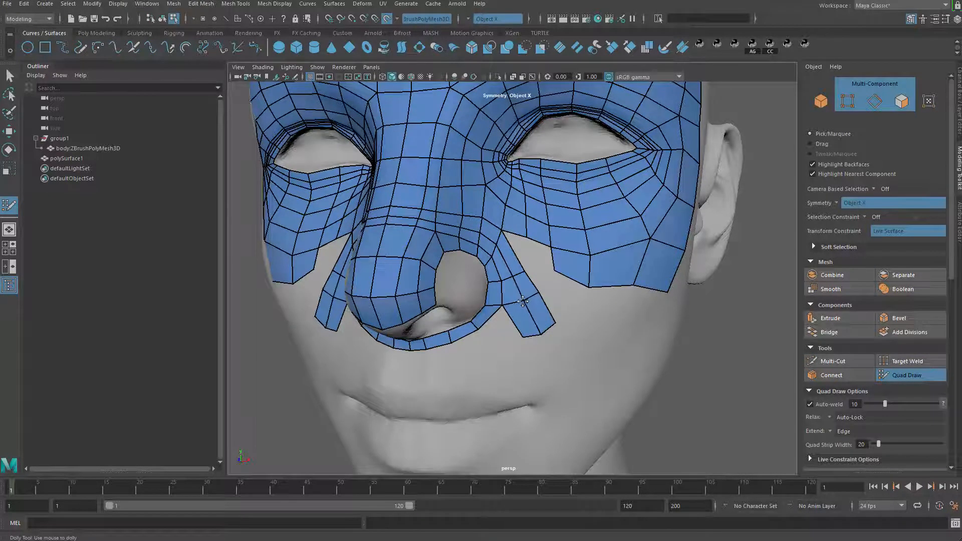
Extend the outer column of quads down around the mouth corner and across the chin to meet the mirrored side
{"action": "left_click_drag", "start_coordinate": [549, 357], "coordinate": [540, 337], "text": "alt"}
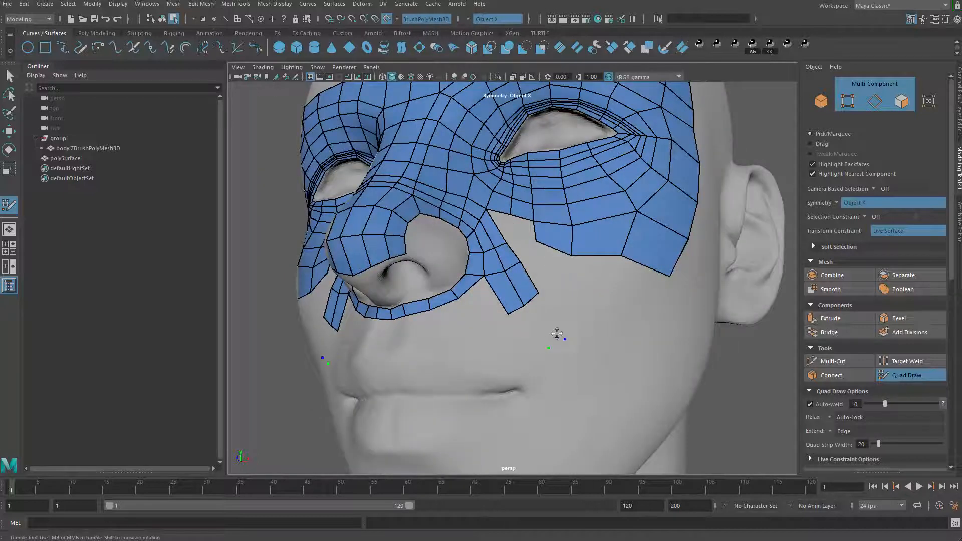
{"action": "left_click", "coordinate": [557, 333], "text": "shift"}
{"action": "middle_click_drag", "start_coordinate": [556, 423], "coordinate": [547, 291], "text": "alt"}
{"action": "left_click", "coordinate": [554, 285]}
{"action": "left_click", "coordinate": [567, 270], "text": "shift"}
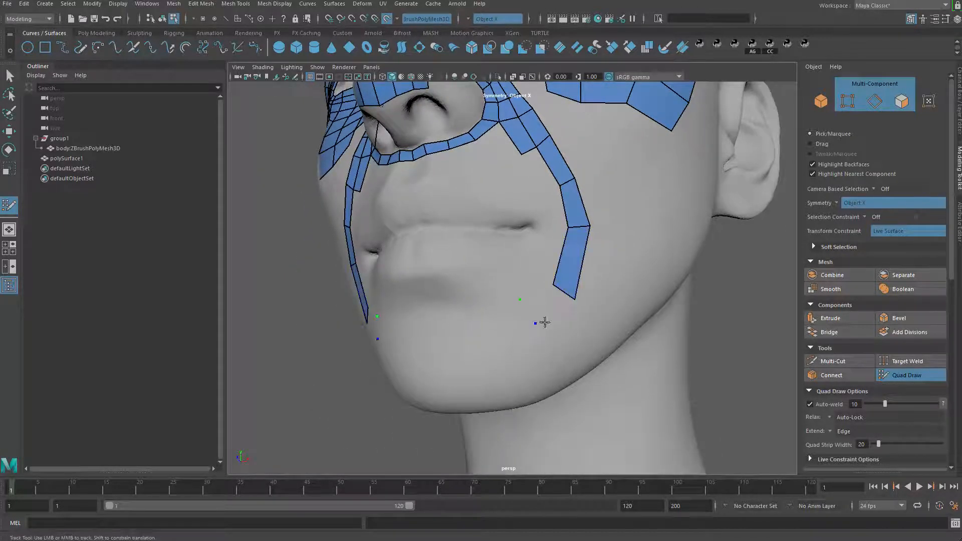
{"action": "left_click", "coordinate": [545, 322], "text": "shift"}
{"action": "left_click", "coordinate": [507, 317], "text": "shift"}
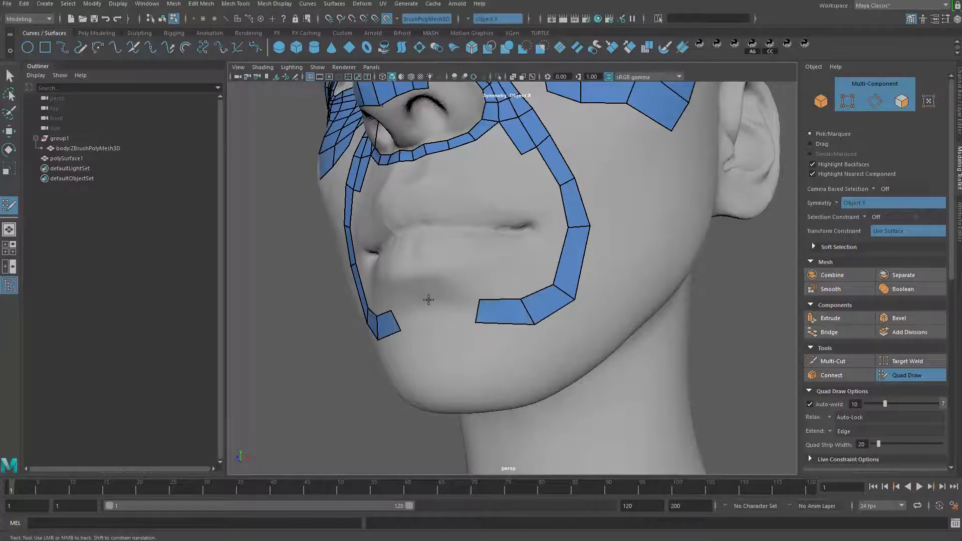
{"action": "left_click", "coordinate": [455, 319], "text": "shift"}
Reposition the chin strip's vertices to form a smooth, even band below the lower lip
{"action": "left_click_drag", "start_coordinate": [475, 322], "coordinate": [475, 327]}
{"action": "left_click_drag", "start_coordinate": [479, 299], "coordinate": [475, 301]}
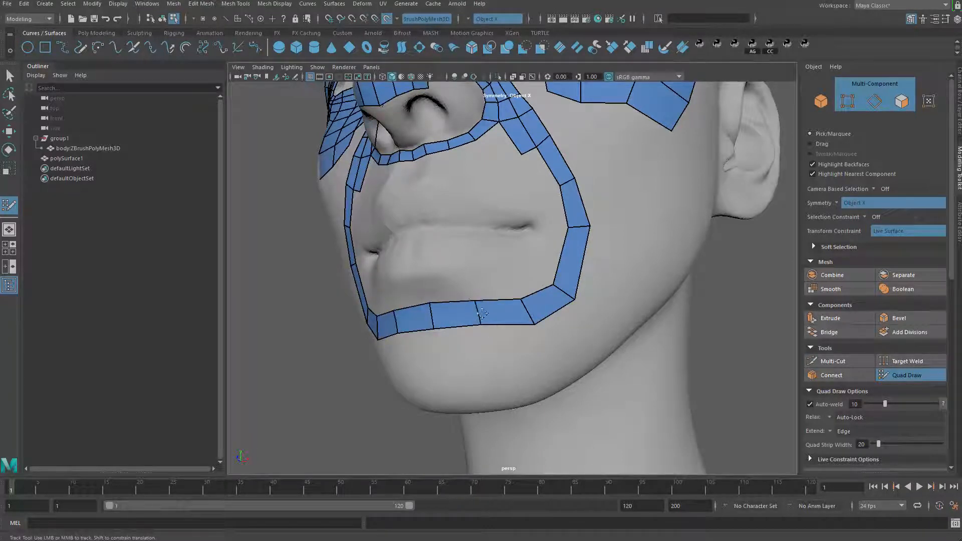
{"action": "left_click_drag", "start_coordinate": [534, 325], "coordinate": [472, 329]}
{"action": "left_click_drag", "start_coordinate": [521, 300], "coordinate": [521, 307]}
{"action": "left_click_drag", "start_coordinate": [473, 329], "coordinate": [470, 324]}
{"action": "left_click_drag", "start_coordinate": [474, 301], "coordinate": [433, 322]}
{"action": "left_click_drag", "start_coordinate": [525, 330], "coordinate": [524, 335]}
{"action": "left_click_drag", "start_coordinate": [521, 306], "coordinate": [521, 316]}
Reshape the strip's outer curve between the mouth corner and the chin by moving its vertices outwards
{"action": "left_click_drag", "start_coordinate": [575, 300], "coordinate": [577, 306]}
{"action": "left_click_drag", "start_coordinate": [554, 285], "coordinate": [562, 290]}
{"action": "left_click_drag", "start_coordinate": [569, 229], "coordinate": [575, 230]}
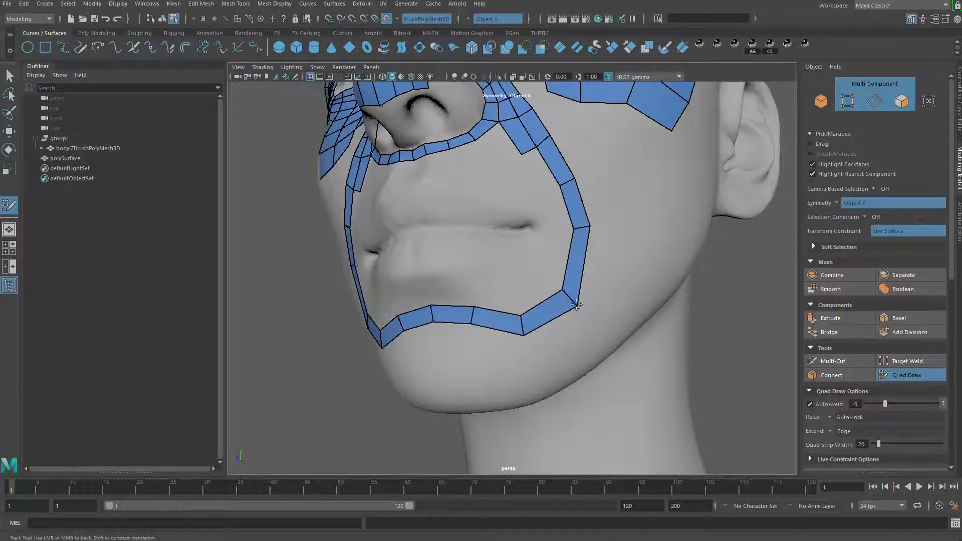
{"action": "left_click_drag", "start_coordinate": [577, 306], "coordinate": [584, 300]}
{"action": "left_click_drag", "start_coordinate": [590, 227], "coordinate": [595, 231]}
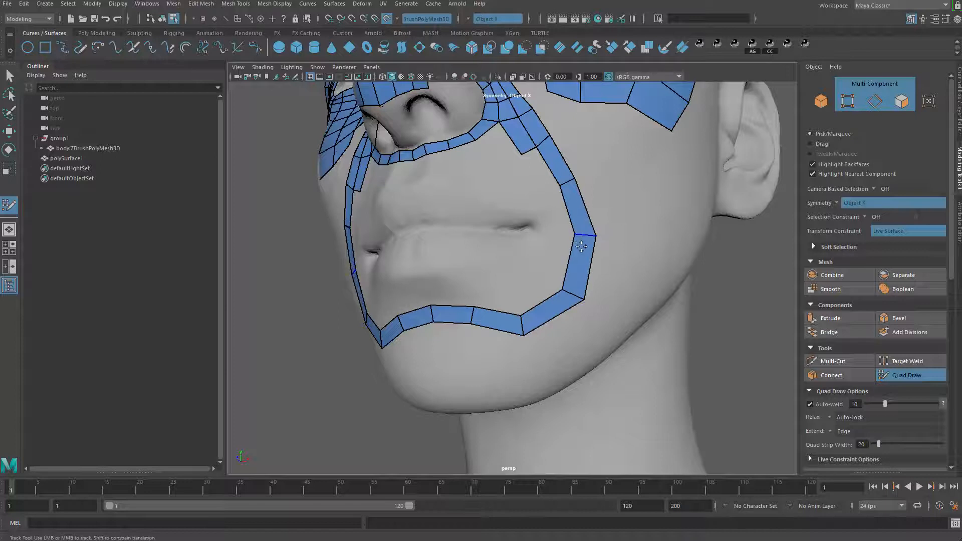
Try to fill the gap between the nostril strip and the under-eye mesh with quads
{"action": "right_click_drag", "start_coordinate": [579, 245], "coordinate": [461, 295], "text": "alt"}
{"action": "left_click_drag", "start_coordinate": [461, 295], "coordinate": [503, 333], "text": "alt"}
{"action": "right_click_drag", "start_coordinate": [502, 333], "coordinate": [576, 271], "text": "alt"}
{"action": "left_click_drag", "start_coordinate": [576, 261], "coordinate": [509, 290], "text": "alt"}
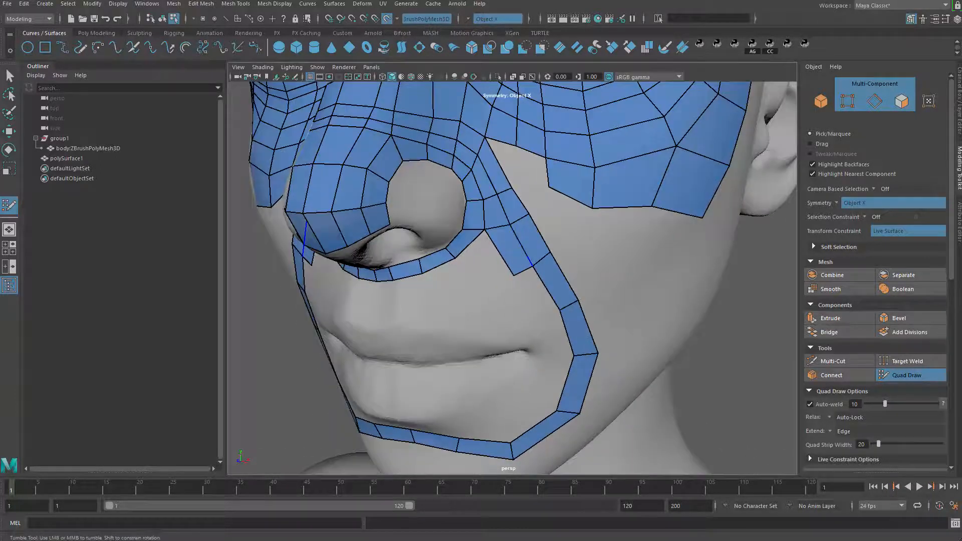
{"action": "middle_click_drag", "start_coordinate": [526, 212], "coordinate": [520, 237], "text": "alt"}
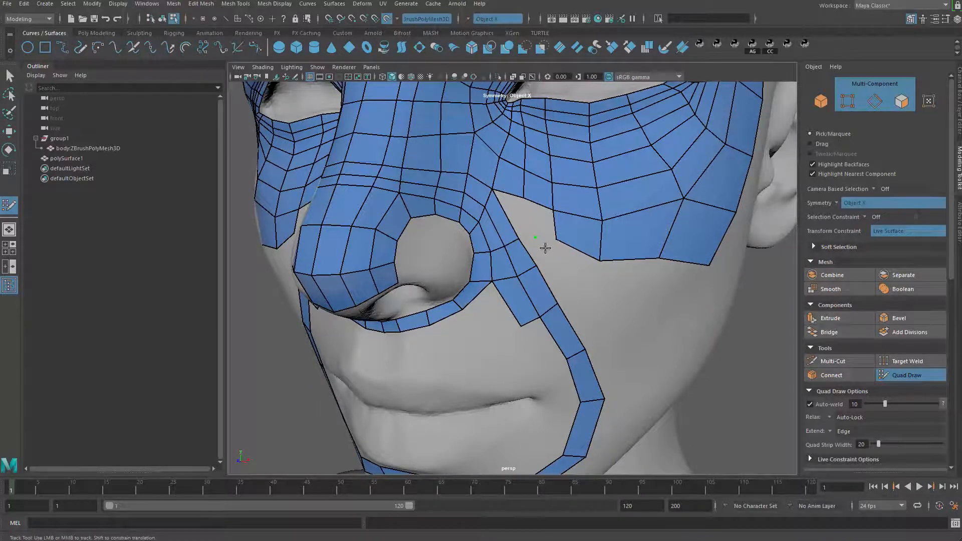
{"action": "left_click_drag", "start_coordinate": [545, 248], "coordinate": [551, 275], "text": "alt"}
{"action": "left_click", "coordinate": [566, 159], "text": "shift"}
{"action": "middle_click_drag", "start_coordinate": [552, 275], "coordinate": [544, 241], "text": "alt"}
{"action": "right_click_drag", "start_coordinate": [545, 242], "coordinate": [536, 211], "text": "alt"}
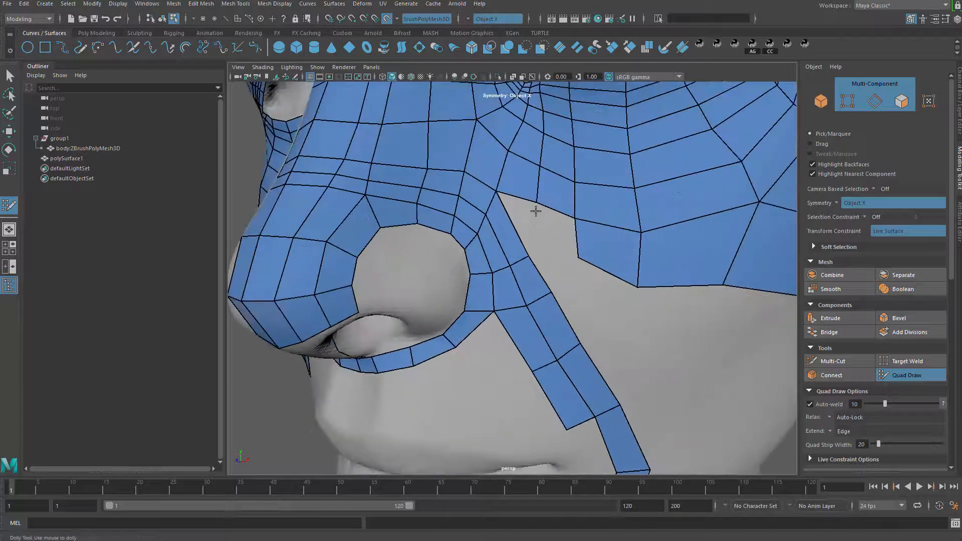
{"action": "left_click_drag", "start_coordinate": [536, 211], "coordinate": [516, 300], "text": "alt"}
{"action": "left_click", "coordinate": [555, 260], "text": "ctrl+shift"}
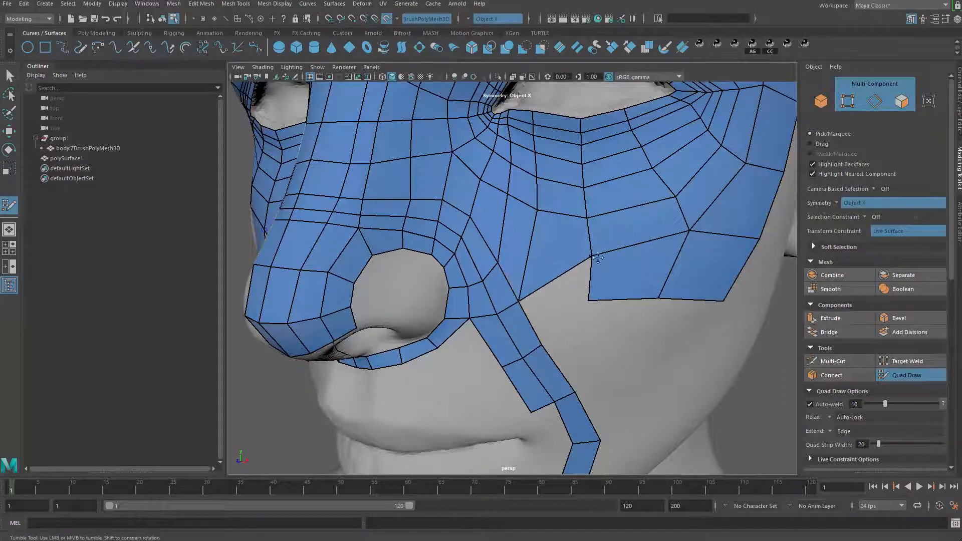
Try to bridge the lower cheek border to the nostril strip with another quad and adjust the shared vertices
{"action": "left_click_drag", "start_coordinate": [585, 302], "coordinate": [590, 310]}
{"action": "left_click", "coordinate": [560, 299], "text": "shift"}
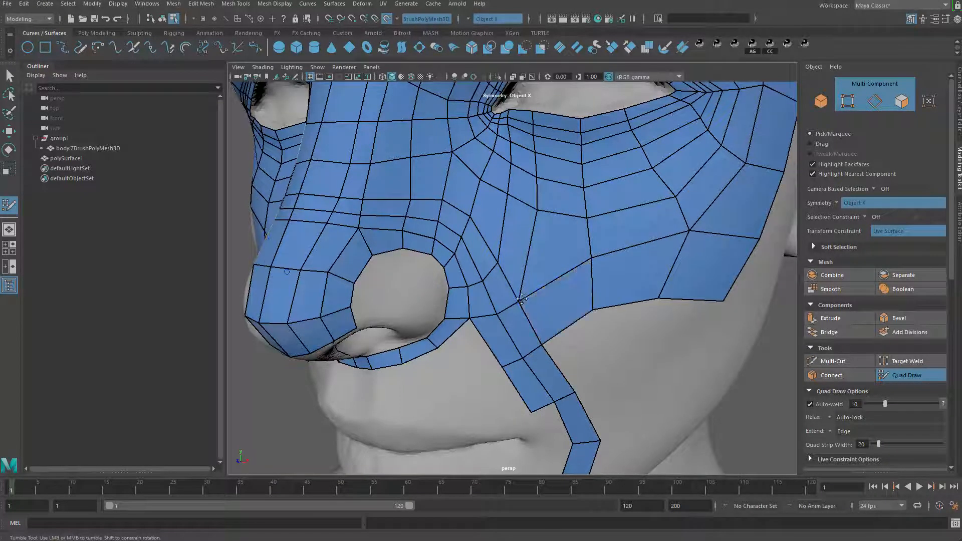
{"action": "left_click_drag", "start_coordinate": [517, 301], "coordinate": [519, 288]}
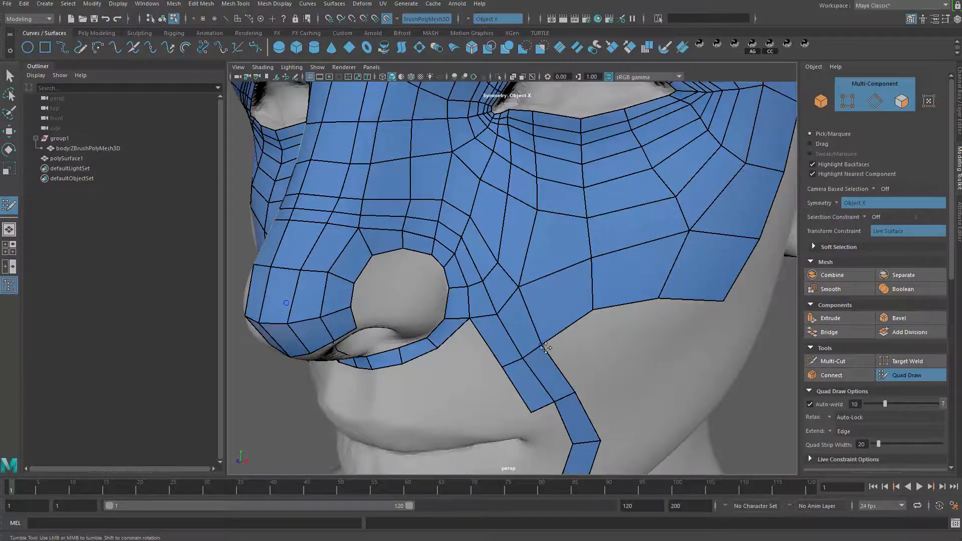
Even out the vertices of the cheek mesh between the eye loops, the nostril strip and the lower cheek border
{"action": "scroll", "coordinate": [608, 325], "scroll_direction": "down", "scroll_amount": 6}
{"action": "scroll", "coordinate": [580, 297], "scroll_direction": "up", "scroll_amount": 3}
{"action": "left_click_drag", "start_coordinate": [580, 297], "coordinate": [569, 285], "text": "alt"}
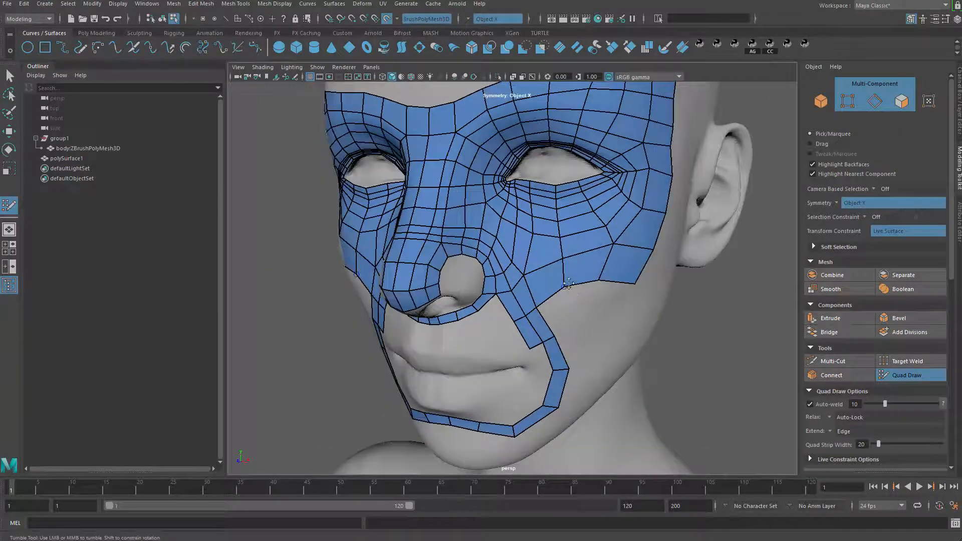
{"action": "scroll", "coordinate": [561, 295], "scroll_direction": "up", "scroll_amount": 3}
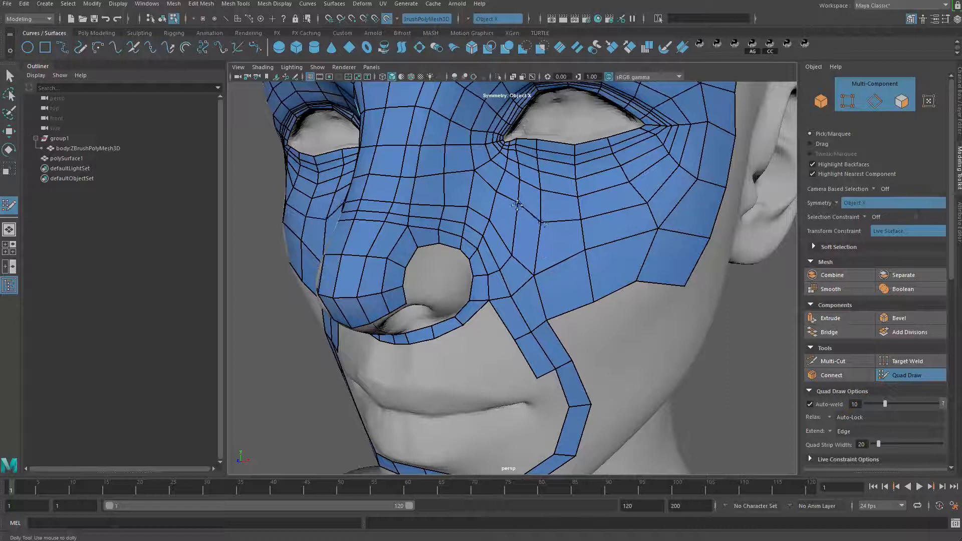
{"action": "left_click_drag", "start_coordinate": [586, 250], "coordinate": [531, 282]}
{"action": "left_click_drag", "start_coordinate": [511, 247], "coordinate": [509, 250]}
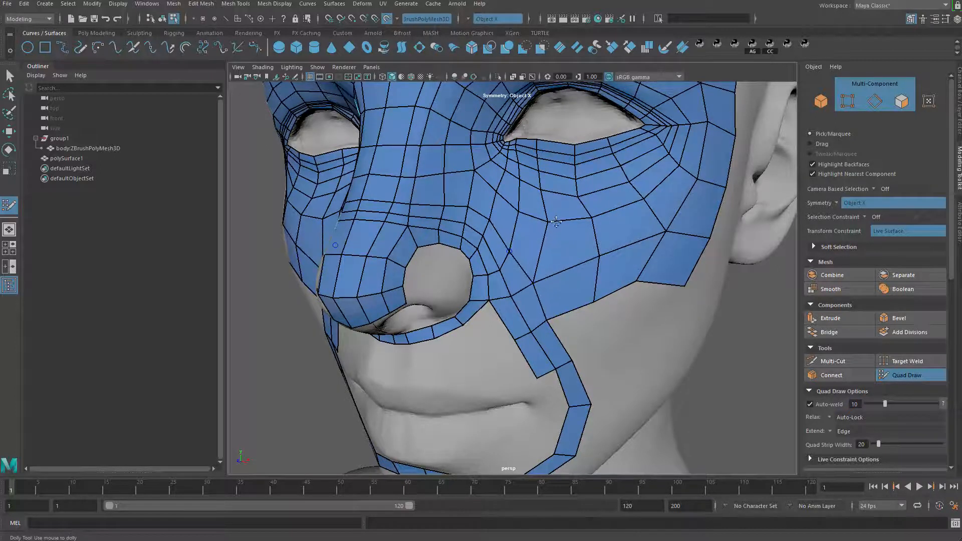
{"action": "left_click_drag", "start_coordinate": [546, 221], "coordinate": [541, 234]}
{"action": "left_click_drag", "start_coordinate": [598, 255], "coordinate": [597, 267]}
{"action": "left_click_drag", "start_coordinate": [592, 218], "coordinate": [589, 231]}
{"action": "left_click_drag", "start_coordinate": [578, 196], "coordinate": [515, 222]}
{"action": "left_click_drag", "start_coordinate": [497, 195], "coordinate": [497, 202]}
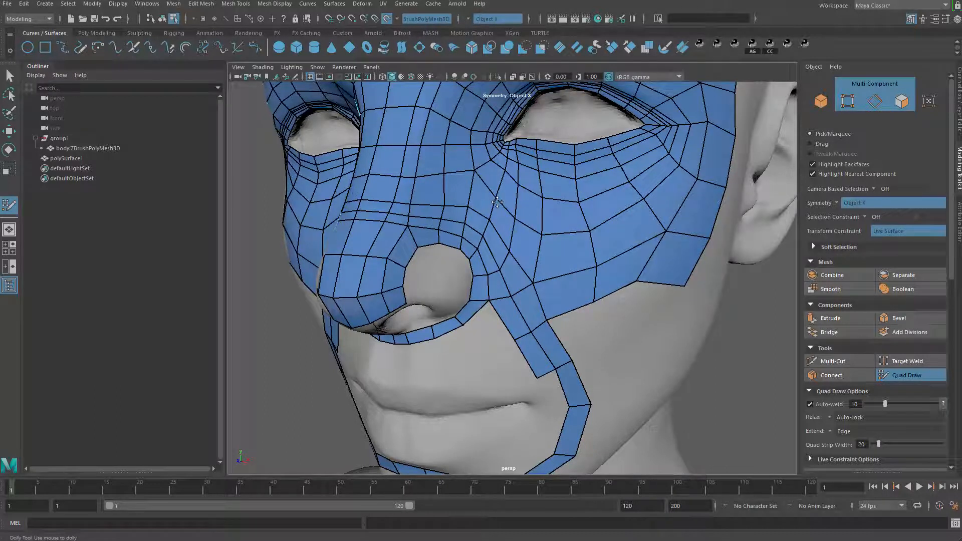
{"action": "left_click_drag", "start_coordinate": [536, 286], "coordinate": [532, 287]}
{"action": "left_click_drag", "start_coordinate": [547, 320], "coordinate": [599, 301]}
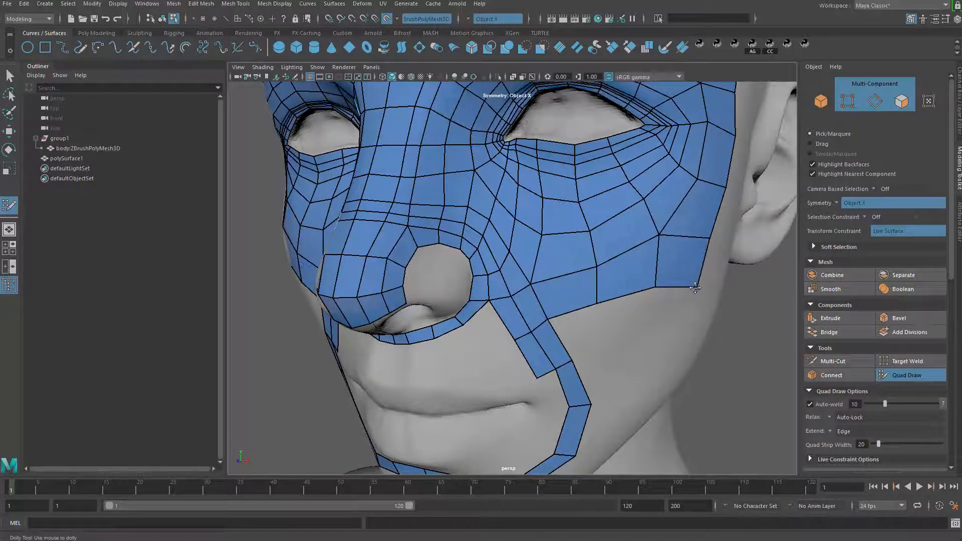
Delete the cheek faces adjoining the nostril strip below the inner eye area
{"action": "right_click_drag", "start_coordinate": [696, 281], "coordinate": [527, 263], "text": "alt"}
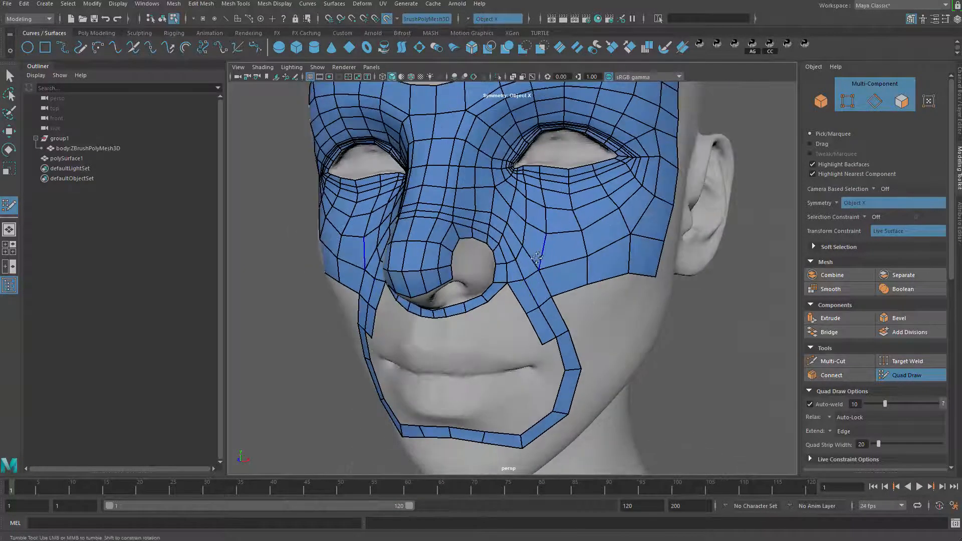
{"action": "middle_click_drag", "start_coordinate": [536, 258], "coordinate": [566, 317], "text": "alt"}
{"action": "left_click_drag", "start_coordinate": [566, 317], "coordinate": [544, 330], "text": "alt"}
{"action": "left_click", "coordinate": [544, 329], "text": "ctrl+shift"}
{"action": "left_click", "coordinate": [535, 300], "text": "ctrl+shift"}
{"action": "left_click", "coordinate": [505, 292], "text": "ctrl+shift"}
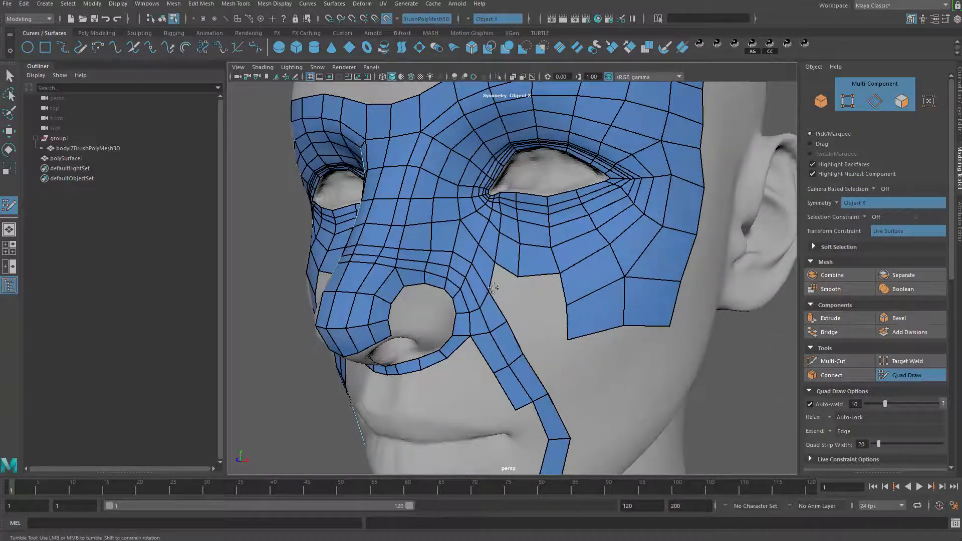
Refill the cheek gap with smaller quads connecting the under-eye mesh, the outer cheek and the nostril strip
{"action": "mouse_move", "coordinate": [518, 274]}
{"action": "left_mouse_down"}
{"action": "mouse_move", "coordinate": [515, 297]}
{"action": "mouse_move", "coordinate": [527, 296]}
{"action": "mouse_move", "coordinate": [512, 323]}
{"action": "mouse_move", "coordinate": [496, 297]}
{"action": "mouse_move", "coordinate": [522, 295]}
{"action": "mouse_move", "coordinate": [534, 336]}
{"action": "left_mouse_up"}
{"action": "left_click", "coordinate": [529, 319]}
{"action": "left_click", "coordinate": [512, 307], "text": "shift"}
{"action": "mouse_move", "coordinate": [522, 317]}
{"action": "left_mouse_down"}
{"action": "mouse_move", "coordinate": [536, 299]}
{"action": "mouse_move", "coordinate": [499, 260]}
{"action": "mouse_move", "coordinate": [489, 280]}
{"action": "mouse_move", "coordinate": [501, 310]}
{"action": "mouse_move", "coordinate": [533, 333]}
{"action": "mouse_move", "coordinate": [570, 320]}
{"action": "mouse_move", "coordinate": [578, 296]}
{"action": "left_mouse_up"}
{"action": "left_click", "coordinate": [553, 316], "text": "shift"}
Relax the cheek vertices and add two quads below the patch alongside the nostril strip
{"action": "mouse_move", "coordinate": [540, 326]}
{"action": "left_mouse_down", "text": "shift"}
{"action": "mouse_move", "coordinate": [560, 271]}
{"action": "mouse_move", "coordinate": [525, 250]}
{"action": "mouse_move", "coordinate": [570, 268]}
{"action": "left_mouse_up", "text": "shift"}
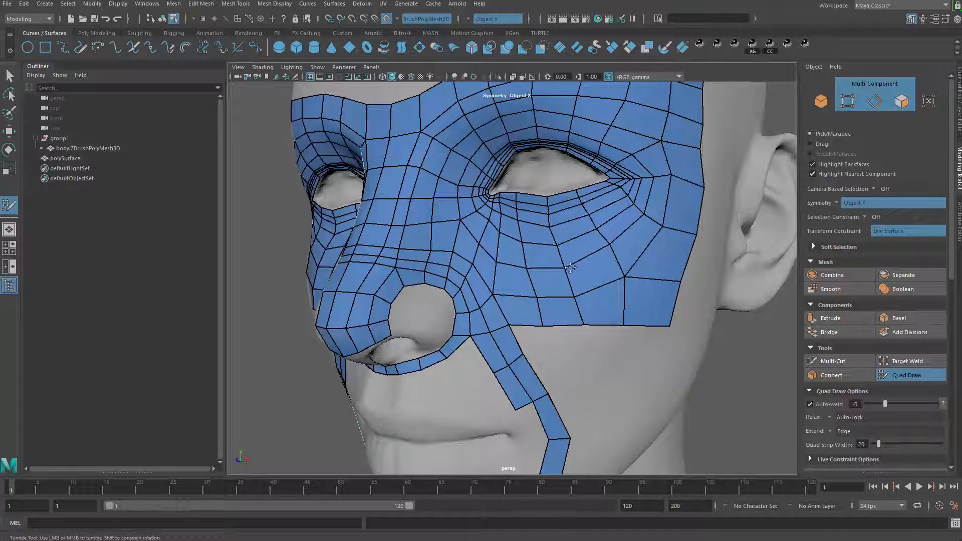
{"action": "left_click_drag", "start_coordinate": [534, 297], "coordinate": [526, 271], "text": "shift"}
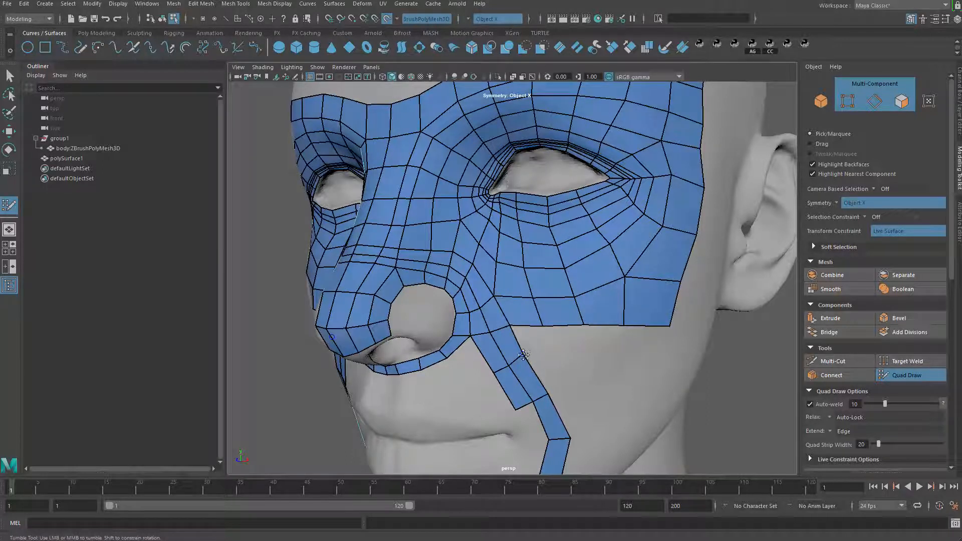
{"action": "left_click", "coordinate": [538, 340], "text": "shift"}
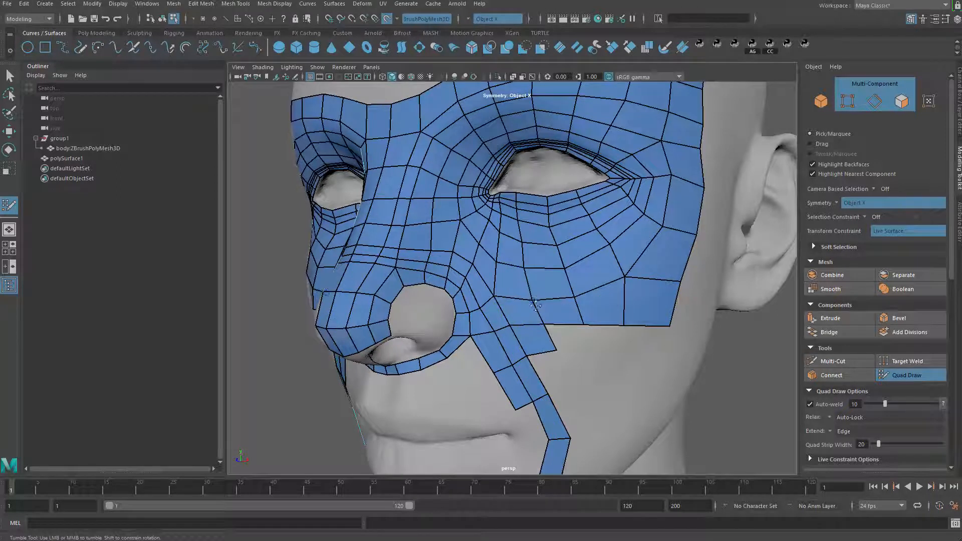
{"action": "left_click_drag", "start_coordinate": [581, 359], "coordinate": [520, 278], "text": "alt"}
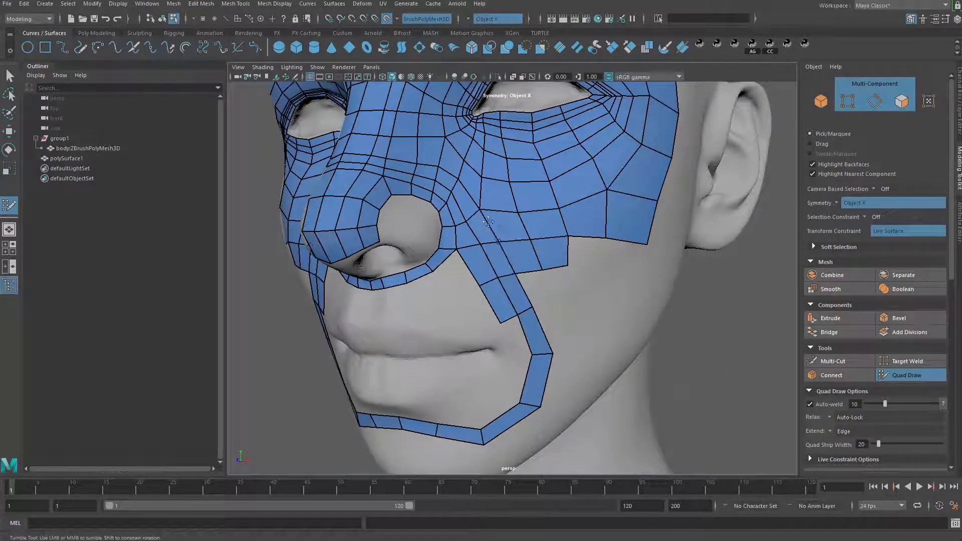
Check where the edge loop runs over the nose bridge, down the cheeks and around the mouth
{"action": "left_click_drag", "start_coordinate": [467, 224], "coordinate": [512, 203], "text": "alt"}
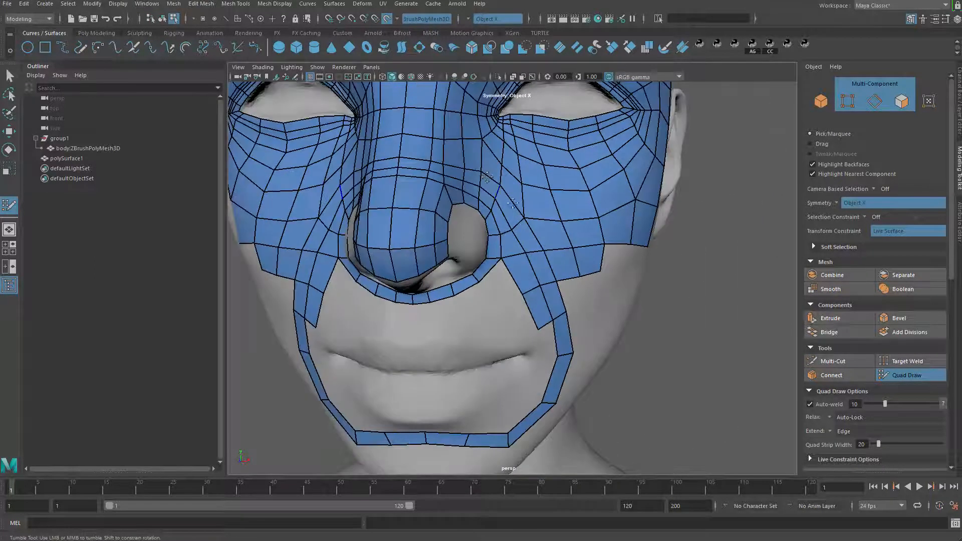
{"action": "key", "text": "ctrl"}
{"action": "left_click", "coordinate": [518, 225], "text": "ctrl"}
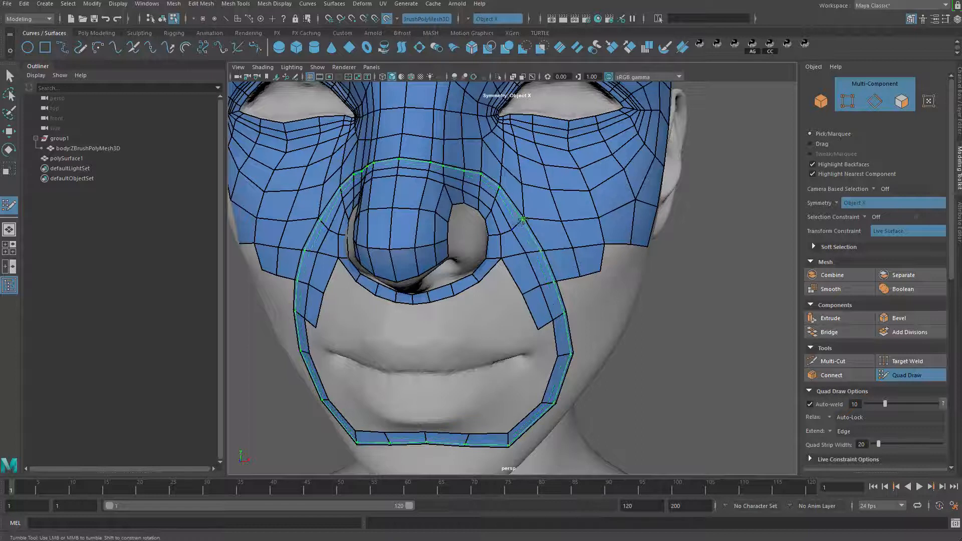
{"action": "key", "text": "ctrl"}
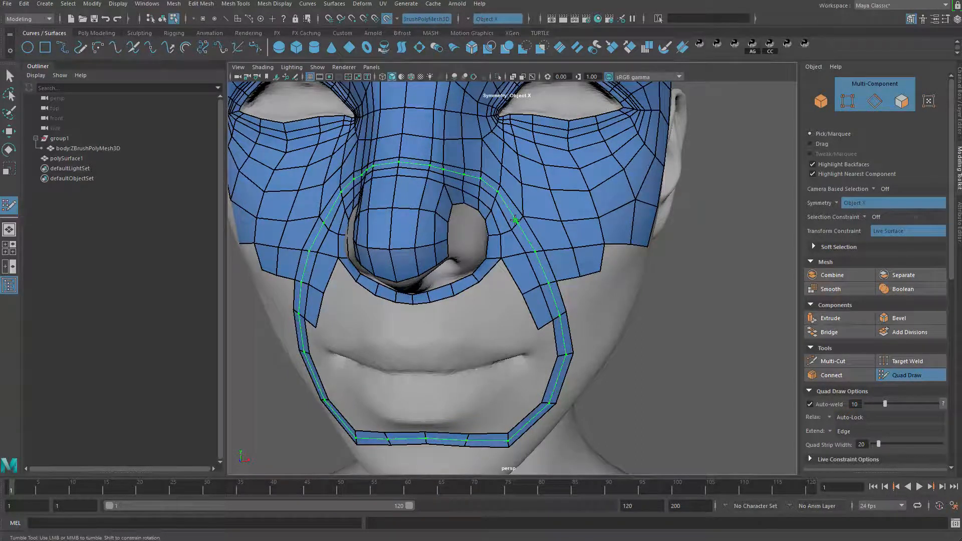
Fill an outer row of quads alongside the mouth loop from the lower cheek patch down to the jaw
{"action": "left_click_drag", "start_coordinate": [523, 234], "coordinate": [532, 210], "text": "alt"}
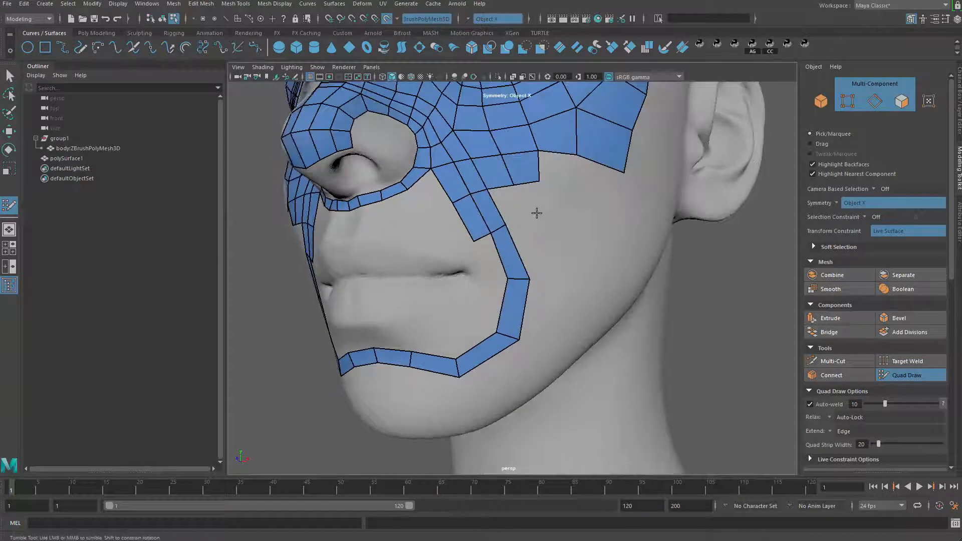
{"action": "left_click", "coordinate": [554, 277]}
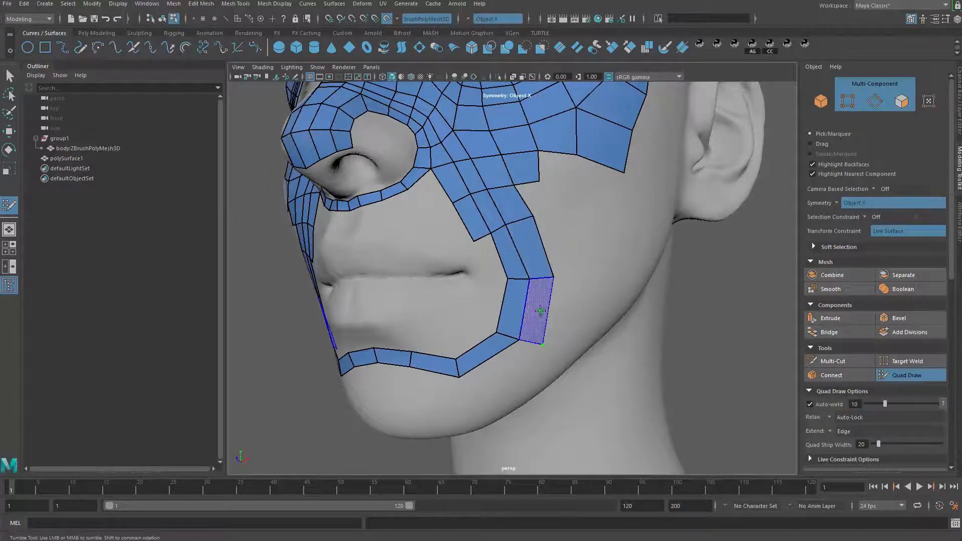
{"action": "left_click_drag", "start_coordinate": [531, 326], "coordinate": [536, 294], "text": "alt"}
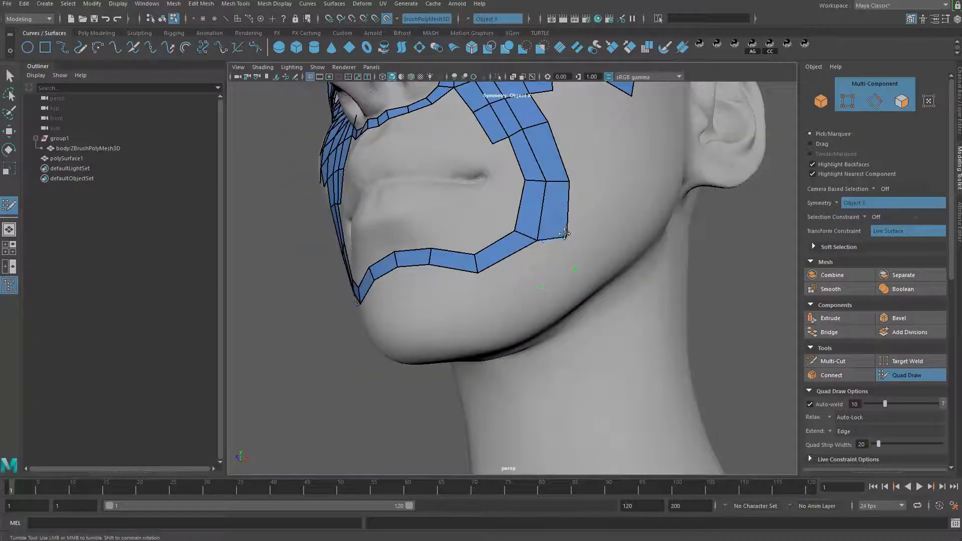
{"action": "left_click", "coordinate": [497, 302]}
{"action": "left_click", "coordinate": [552, 266], "text": "shift"}
{"action": "left_click", "coordinate": [512, 275], "text": "shift"}
Continue the outer row of quads across the chin beneath the mouth loop, up to the centre line
{"action": "mouse_move", "coordinate": [496, 321]}
{"action": "left_mouse_down", "text": "alt"}
{"action": "mouse_move", "coordinate": [520, 316]}
{"action": "mouse_move", "coordinate": [440, 301]}
{"action": "left_mouse_up", "text": "alt"}
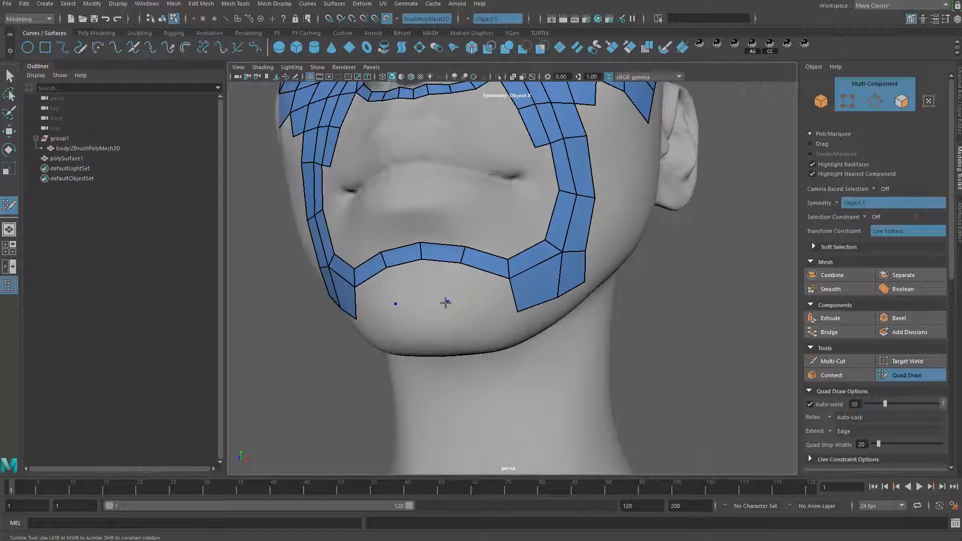
{"action": "left_click", "coordinate": [466, 296], "text": "shift"}
{"action": "left_click", "coordinate": [437, 277], "text": "shift"}
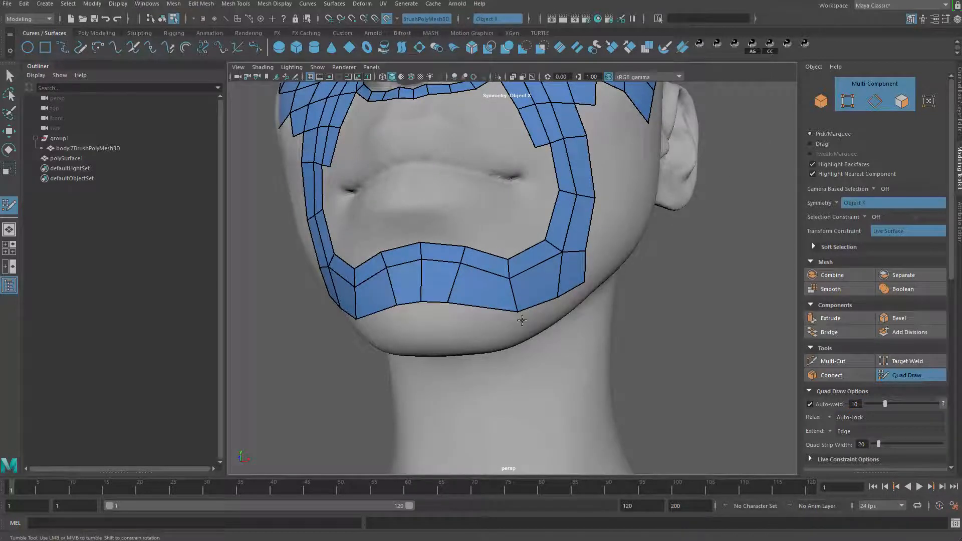
Leave Quad Draw and isolate the retopology mesh polySurface1 in the viewport
{"action": "mouse_move", "coordinate": [516, 301]}
{"action": "left_mouse_down", "text": "alt"}
{"action": "mouse_move", "coordinate": [540, 268]}
{"action": "mouse_move", "coordinate": [571, 300]}
{"action": "left_mouse_up", "text": "alt"}
{"action": "key", "text": "q"}
{"action": "right_click_drag", "start_coordinate": [593, 246], "coordinate": [608, 189]}
{"action": "left_click", "coordinate": [606, 189]}
{"action": "key", "text": "ctrl+1"}
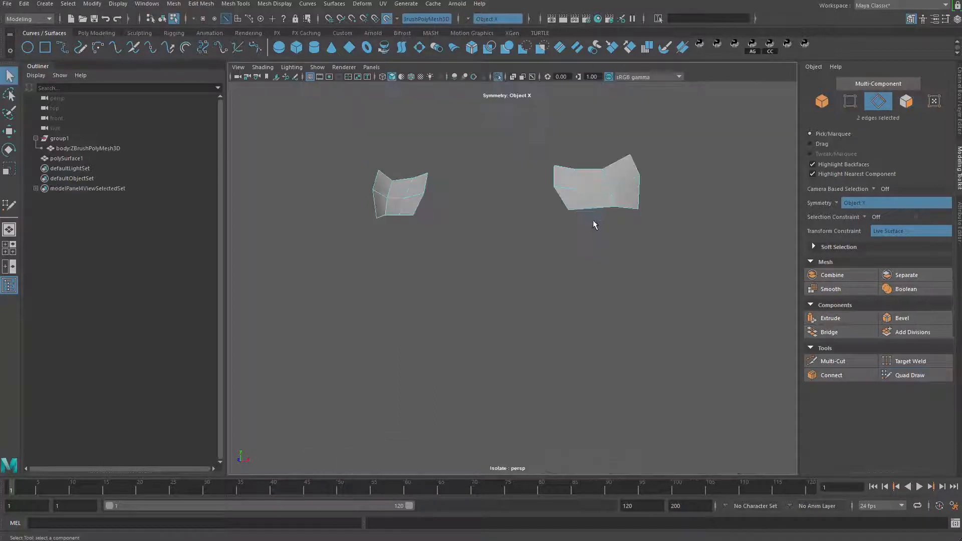
{"action": "key", "text": "ctrl+1"}
{"action": "key", "text": "F8"}
{"action": "key", "text": "ctrl+1"}
{"action": "key", "text": "ctrl+1"}
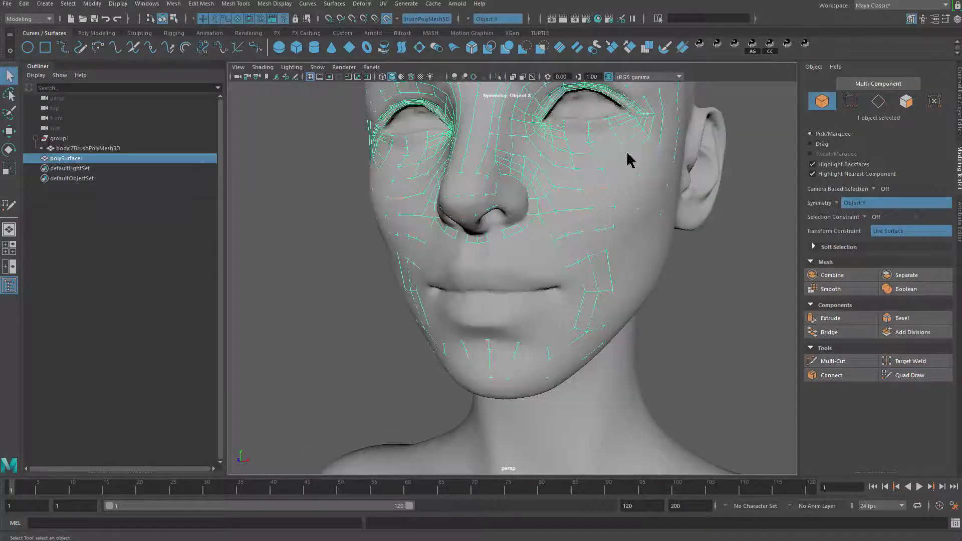
{"action": "key", "text": "ctrl+1"}
Examine the face loop around nose and mouth and the pole vertices on the cheeks and lower mouth loop by selecting them
{"action": "key", "text": "F11"}
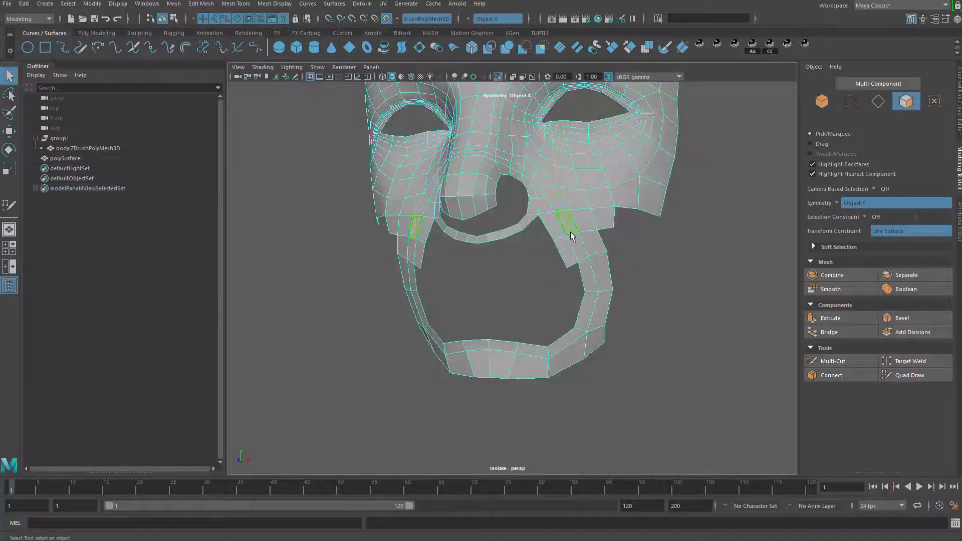
{"action": "left_click_drag", "start_coordinate": [580, 247], "coordinate": [555, 241], "text": "alt"}
{"action": "double_click", "coordinate": [579, 280]}
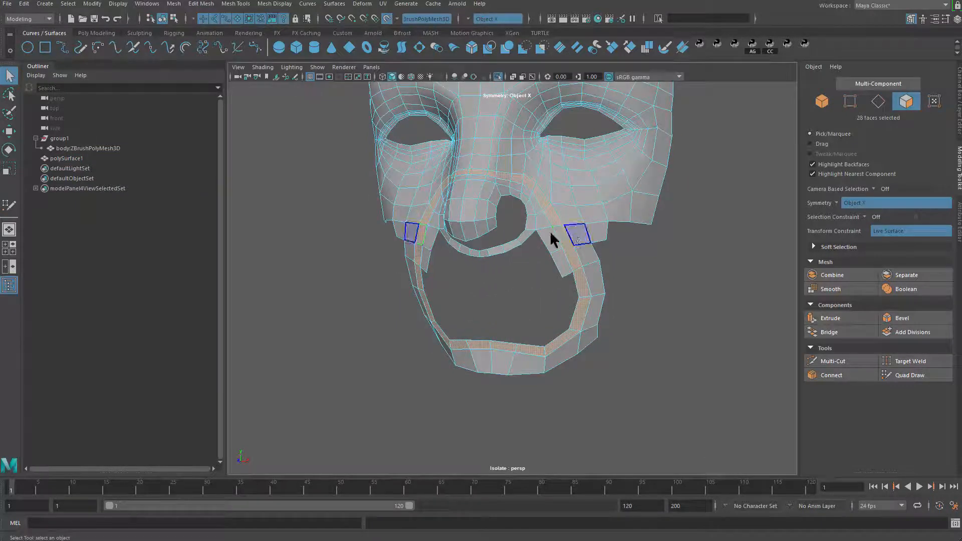
{"action": "key", "text": "F9"}
{"action": "left_click", "coordinate": [554, 204]}
{"action": "left_click_drag", "start_coordinate": [554, 204], "coordinate": [589, 327], "text": "alt"}
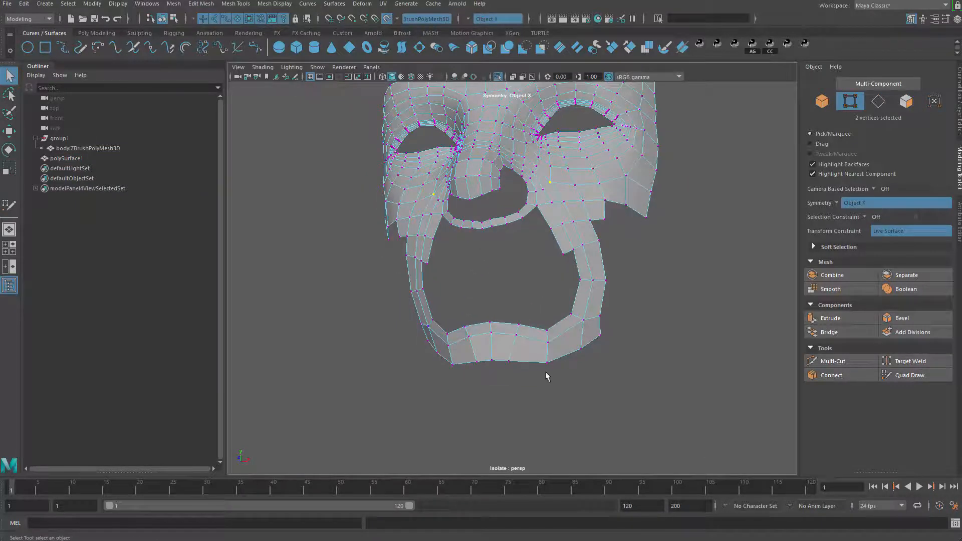
{"action": "left_click_drag", "start_coordinate": [547, 376], "coordinate": [589, 334], "text": "alt"}
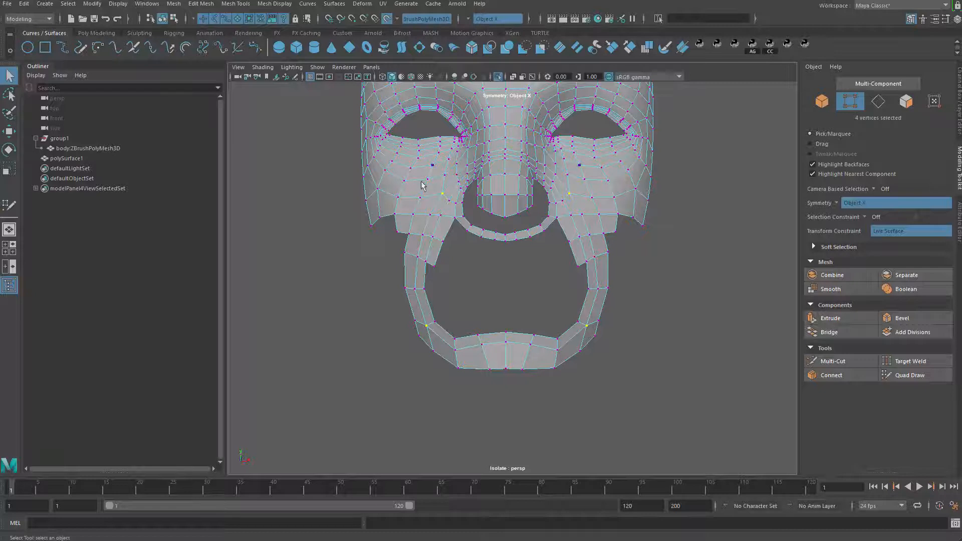
{"action": "mouse_move", "coordinate": [585, 291]}
{"action": "left_mouse_down", "text": "alt"}
{"action": "mouse_move", "coordinate": [552, 281]}
{"action": "mouse_move", "coordinate": [606, 279]}
{"action": "mouse_move", "coordinate": [581, 244]}
{"action": "left_mouse_up", "text": "alt"}
Show the sculpted head again and resume Quad Draw on the retopology mesh
{"action": "key", "text": "F8"}
{"action": "key", "text": "ctrl+1"}
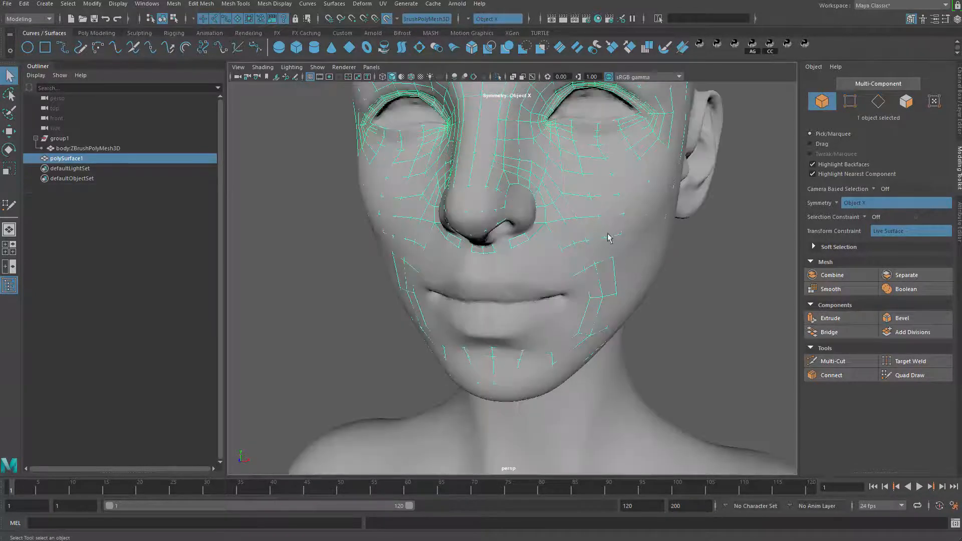
{"action": "right_click_drag", "start_coordinate": [603, 223], "coordinate": [608, 459], "text": "shift"}
Reposition and relax the edge rows across the nose bridge until they are evenly spaced
{"action": "left_click_drag", "start_coordinate": [608, 459], "coordinate": [576, 351], "text": "alt"}
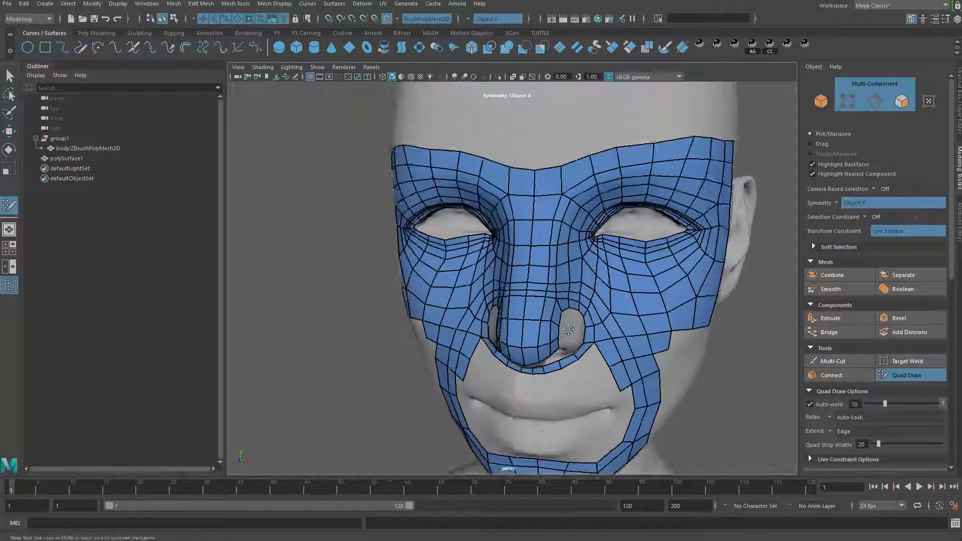
{"action": "mouse_move", "coordinate": [521, 276]}
{"action": "right_mouse_down", "text": "alt"}
{"action": "mouse_move", "coordinate": [544, 285]}
{"action": "mouse_move", "coordinate": [547, 251]}
{"action": "right_mouse_up", "text": "alt"}
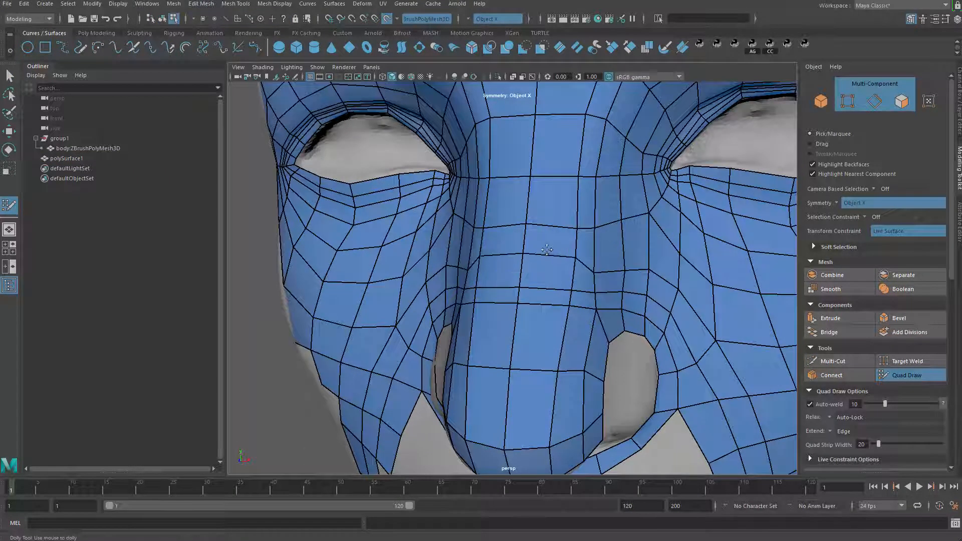
{"action": "left_click", "coordinate": [589, 256], "text": "ctrl"}
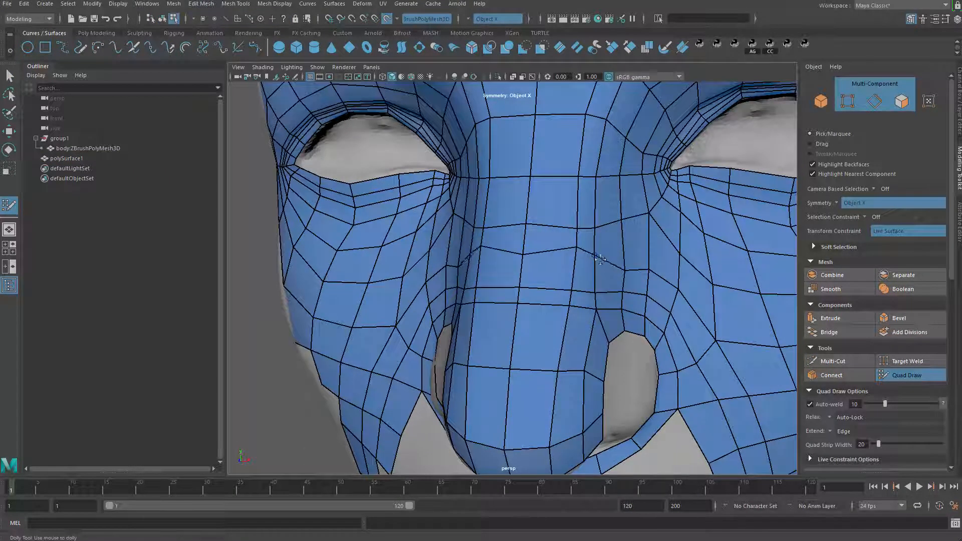
{"action": "left_click", "coordinate": [554, 226], "text": "ctrl"}
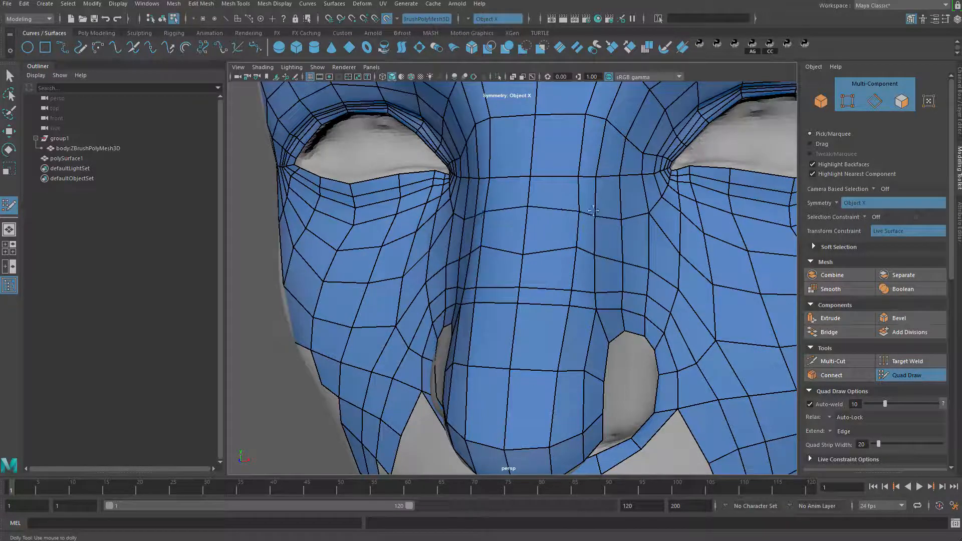
{"action": "mouse_move", "coordinate": [554, 227]}
{"action": "left_mouse_down", "text": "shift"}
{"action": "mouse_move", "coordinate": [556, 298]}
{"action": "mouse_move", "coordinate": [590, 272]}
{"action": "mouse_move", "coordinate": [641, 273]}
{"action": "mouse_move", "coordinate": [590, 208]}
{"action": "mouse_move", "coordinate": [577, 146]}
{"action": "mouse_move", "coordinate": [594, 281]}
{"action": "left_mouse_up", "text": "shift"}
{"action": "middle_click_drag", "start_coordinate": [586, 240], "coordinate": [573, 310], "text": "alt"}
{"action": "left_click_drag", "start_coordinate": [573, 310], "coordinate": [509, 276], "text": "alt"}
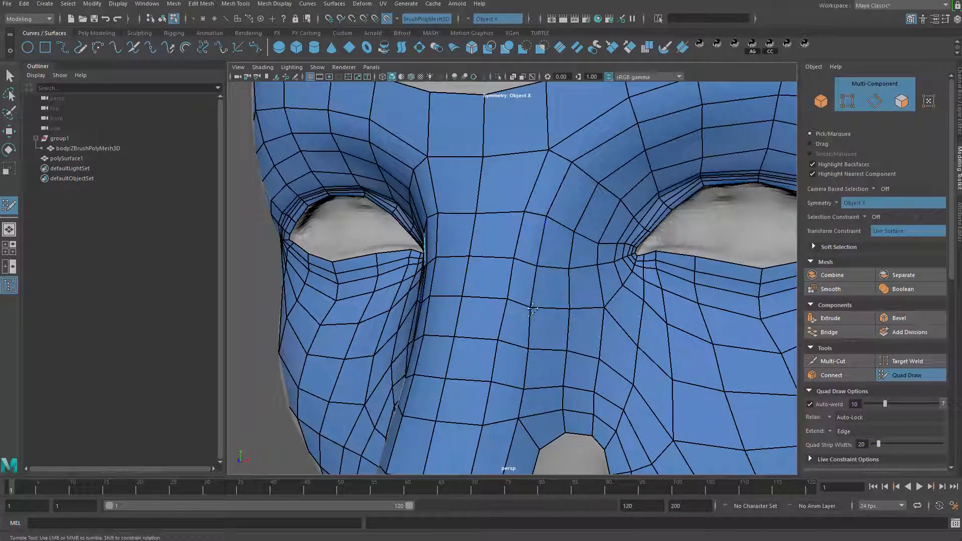
{"action": "middle_click_drag", "start_coordinate": [530, 257], "coordinate": [550, 183], "text": "alt"}
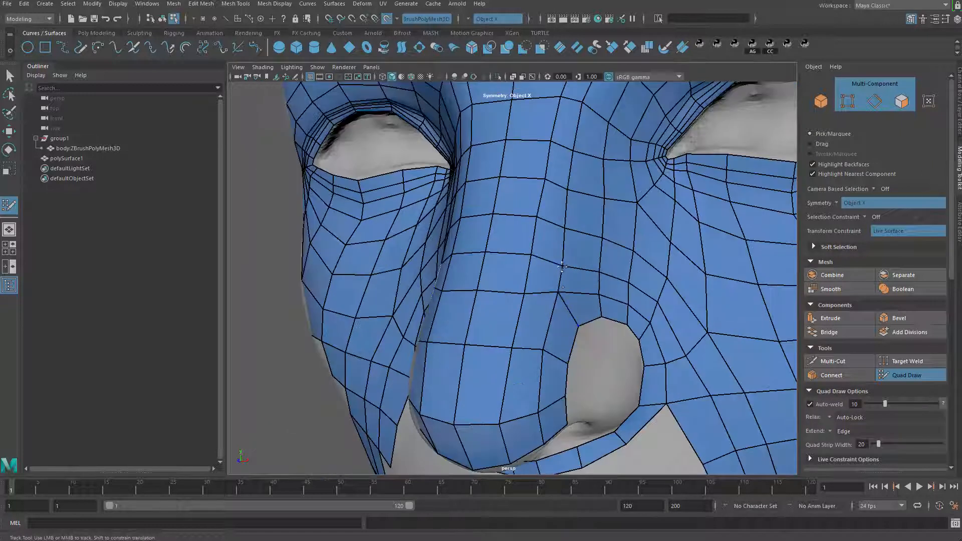
Add an inner row of quads along the mouth loop, from the mouth corners across the area below the lower lip
{"action": "left_click_drag", "start_coordinate": [581, 296], "coordinate": [600, 294], "text": "alt"}
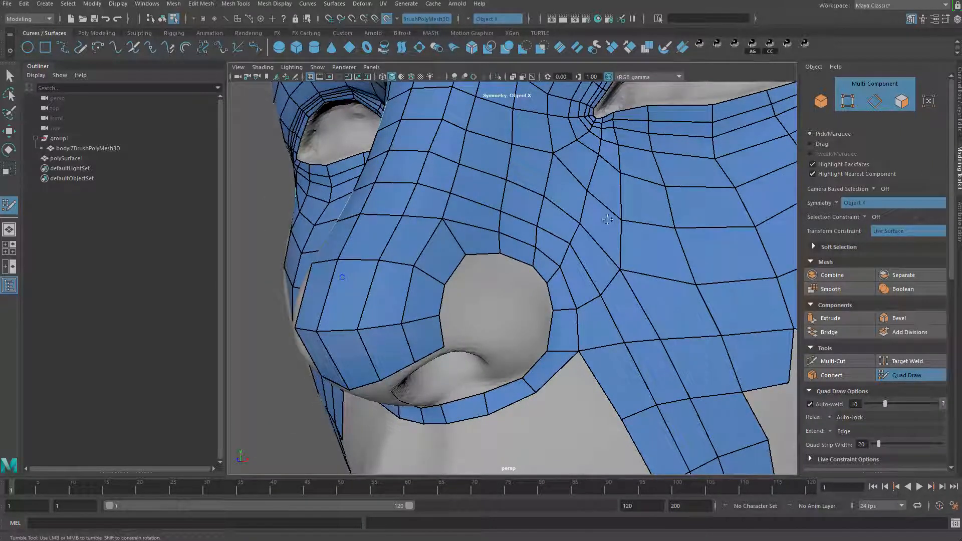
{"action": "right_click_drag", "start_coordinate": [621, 226], "coordinate": [481, 290], "text": "alt"}
{"action": "left_click_drag", "start_coordinate": [480, 291], "coordinate": [518, 289], "text": "alt"}
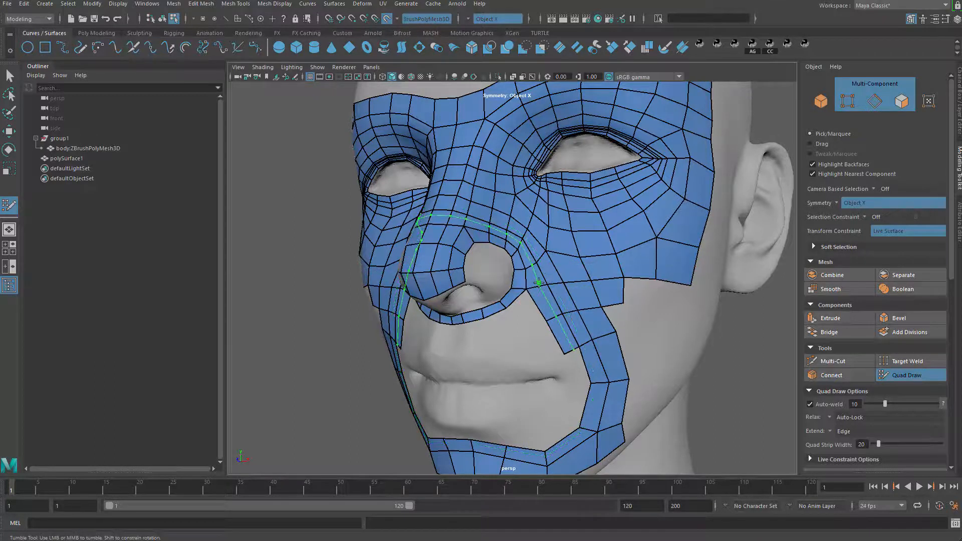
{"action": "middle_click_drag", "start_coordinate": [521, 289], "coordinate": [511, 154], "text": "alt"}
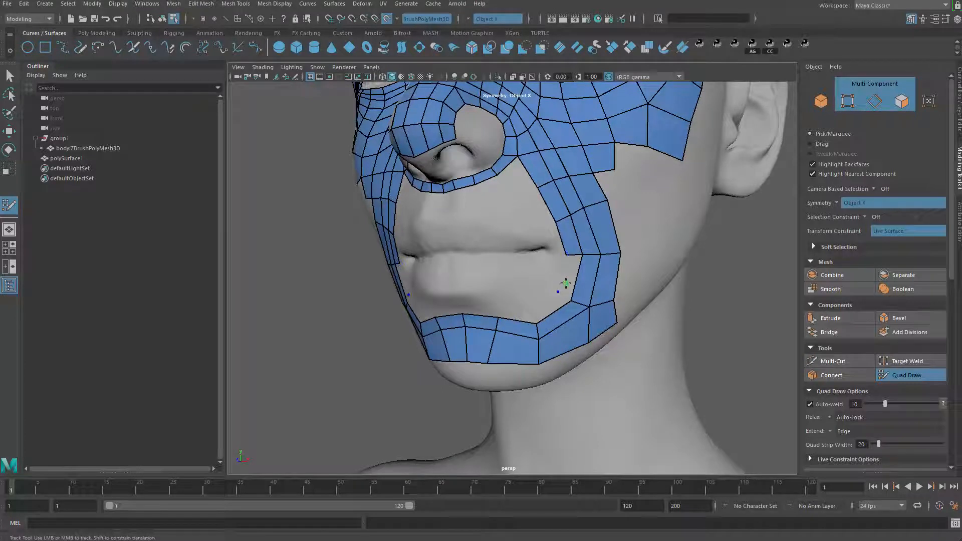
{"action": "left_click", "coordinate": [529, 301]}
{"action": "left_click", "coordinate": [551, 304], "text": "shift"}
{"action": "left_click", "coordinate": [424, 301]}
{"action": "left_click", "coordinate": [496, 301]}
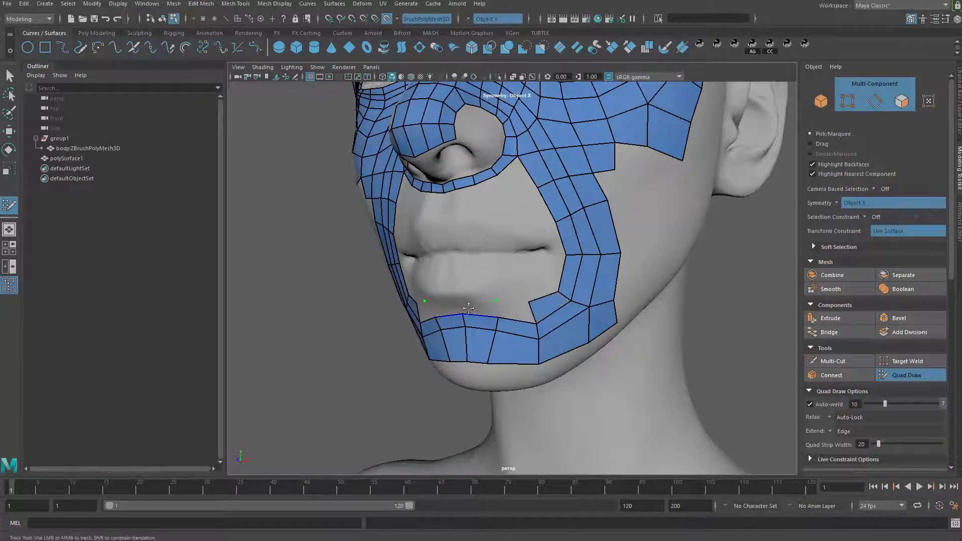
{"action": "left_click", "coordinate": [471, 307], "text": "shift"}
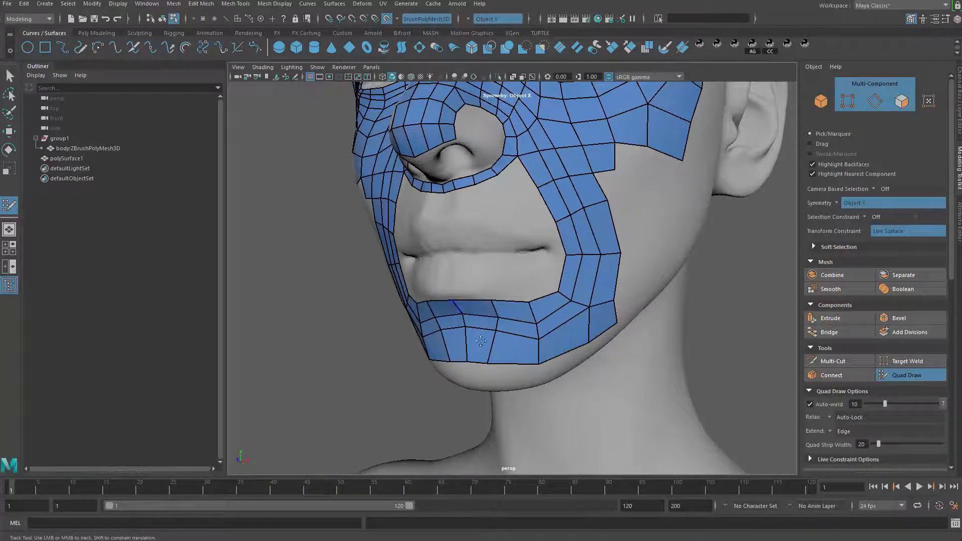
Even out the chin rows by adjusting the edges and vertices below the lower lip and along the lower chin border
{"action": "left_click_drag", "start_coordinate": [481, 341], "coordinate": [533, 347], "text": "alt"}
{"action": "left_click", "coordinate": [576, 326], "text": "ctrl"}
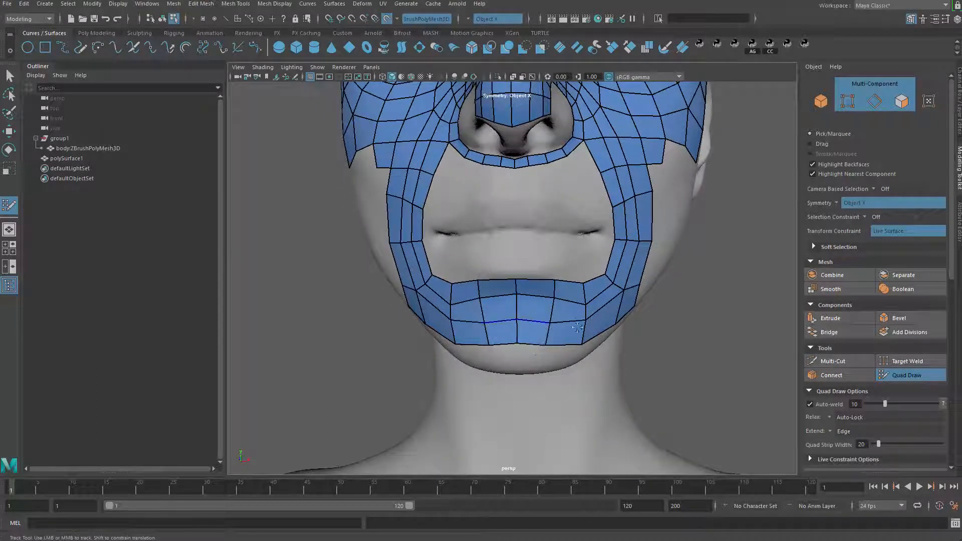
{"action": "mouse_move", "coordinate": [541, 297]}
{"action": "left_mouse_down"}
{"action": "mouse_move", "coordinate": [581, 321]}
{"action": "mouse_move", "coordinate": [542, 288]}
{"action": "left_mouse_up"}
{"action": "left_click_drag", "start_coordinate": [556, 287], "coordinate": [584, 290]}
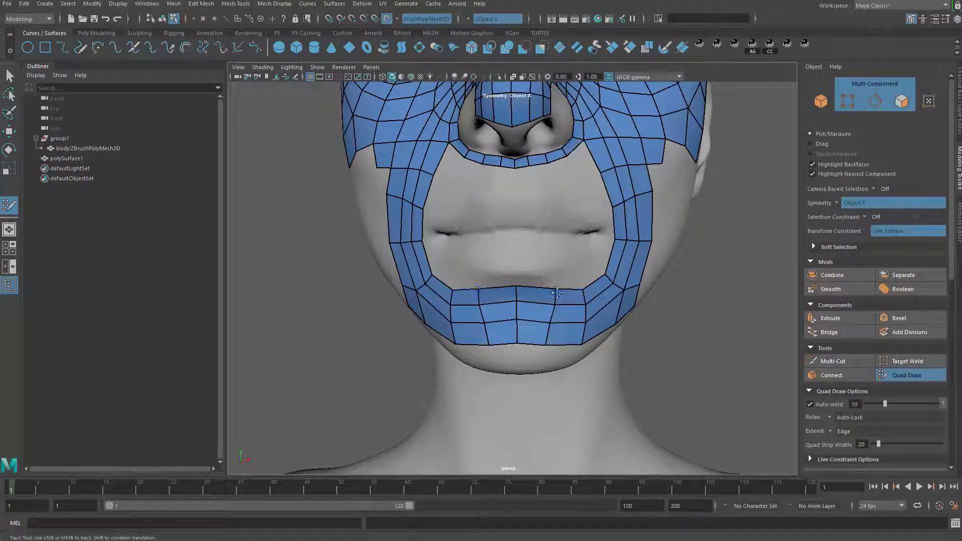
{"action": "left_click_drag", "start_coordinate": [545, 343], "coordinate": [586, 340]}
Draw two quads from the underside of the nose tip mesh along the front inner rim of the nostril
{"action": "left_click_drag", "start_coordinate": [549, 283], "coordinate": [506, 306], "text": "alt"}
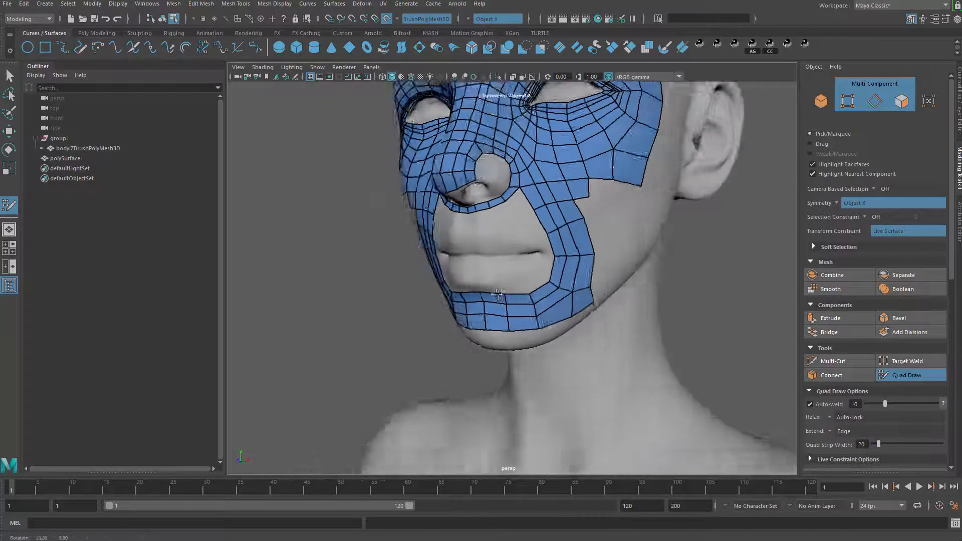
{"action": "right_click_drag", "start_coordinate": [577, 331], "coordinate": [653, 383], "text": "alt"}
{"action": "left_click_drag", "start_coordinate": [653, 382], "coordinate": [483, 324], "text": "alt"}
{"action": "right_click_drag", "start_coordinate": [482, 324], "coordinate": [633, 351], "text": "alt"}
{"action": "left_click_drag", "start_coordinate": [633, 351], "coordinate": [532, 272], "text": "alt"}
{"action": "left_click_drag", "start_coordinate": [513, 228], "coordinate": [507, 215]}
{"action": "middle_click_drag", "start_coordinate": [484, 188], "coordinate": [494, 248], "text": "alt"}
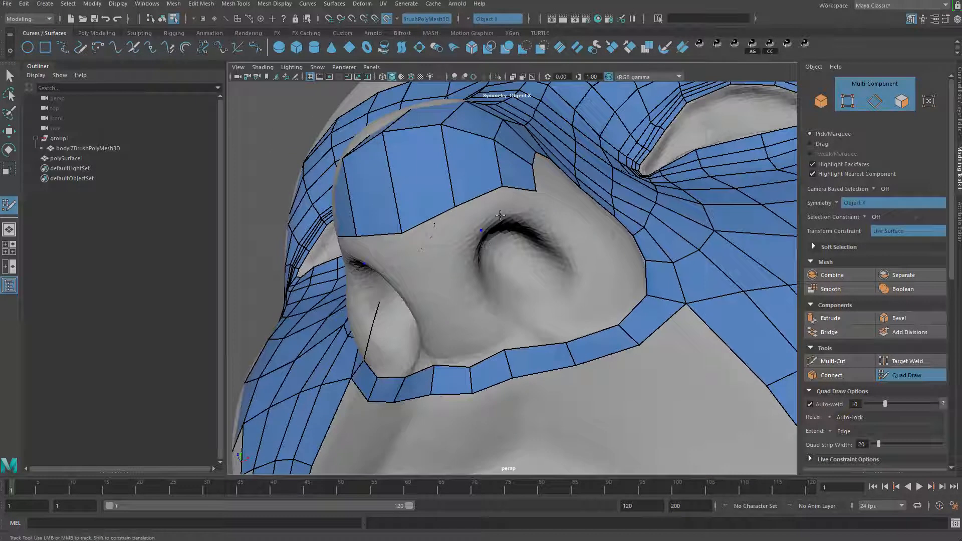
{"action": "left_click", "coordinate": [470, 223], "text": "shift"}
{"action": "left_click", "coordinate": [474, 265]}
{"action": "left_click", "coordinate": [466, 242], "text": "shift"}
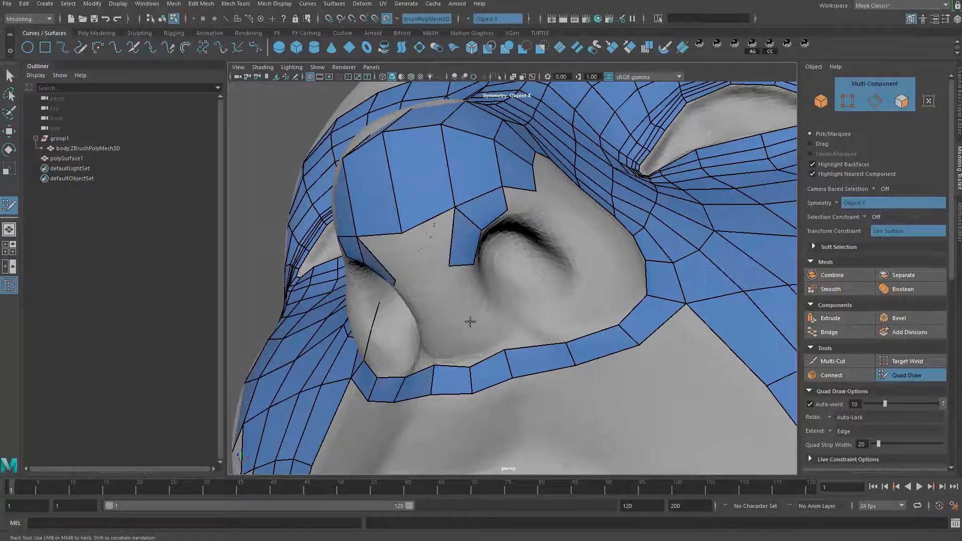
Extend the nostril strip with one quad down the septum and another along the lower nostril rim
{"action": "left_click", "coordinate": [470, 322]}
{"action": "left_click", "coordinate": [490, 303]}
{"action": "left_click", "coordinate": [471, 286], "text": "shift"}
{"action": "left_click", "coordinate": [509, 322], "text": "shift"}
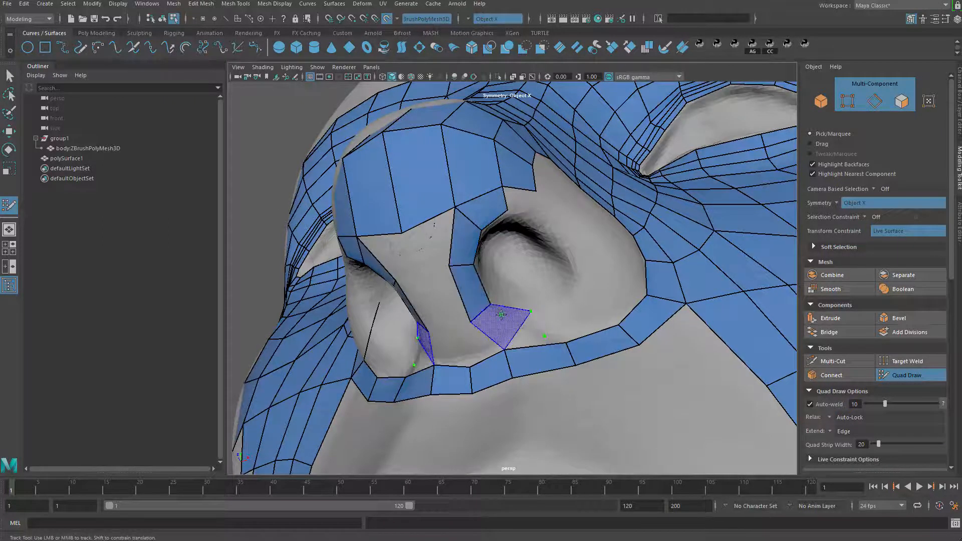
{"action": "key", "text": "ctrl+z"}
{"action": "left_click", "coordinate": [520, 331]}
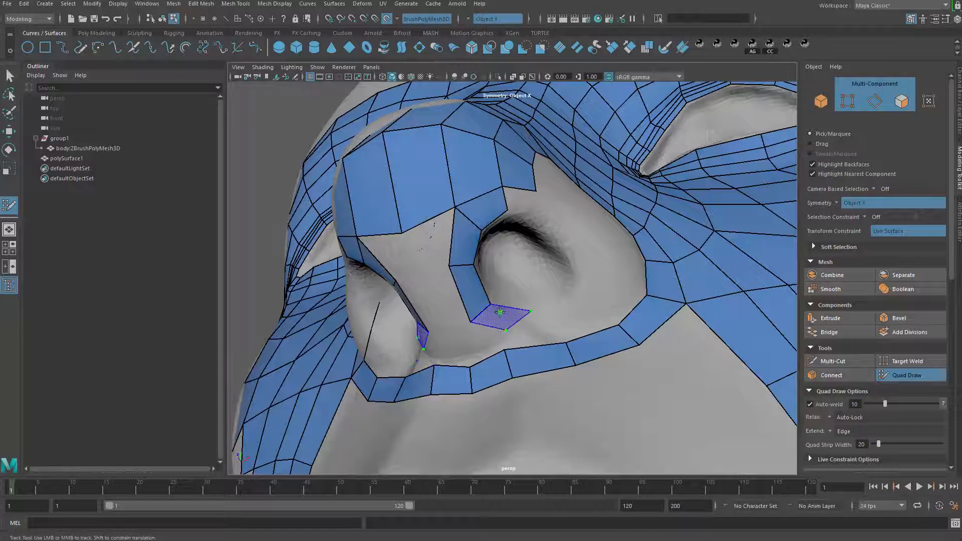
{"action": "left_click", "coordinate": [502, 313], "text": "shift"}
Widen the lower nostril rim quad and extend the strip by another quad toward the nostril's outer side
{"action": "left_click_drag", "start_coordinate": [520, 331], "coordinate": [572, 310]}
{"action": "left_click", "coordinate": [589, 312]}
{"action": "left_click", "coordinate": [567, 317], "text": "shift"}
{"action": "key", "text": "ctrl+z"}
{"action": "key", "text": "Tab"}
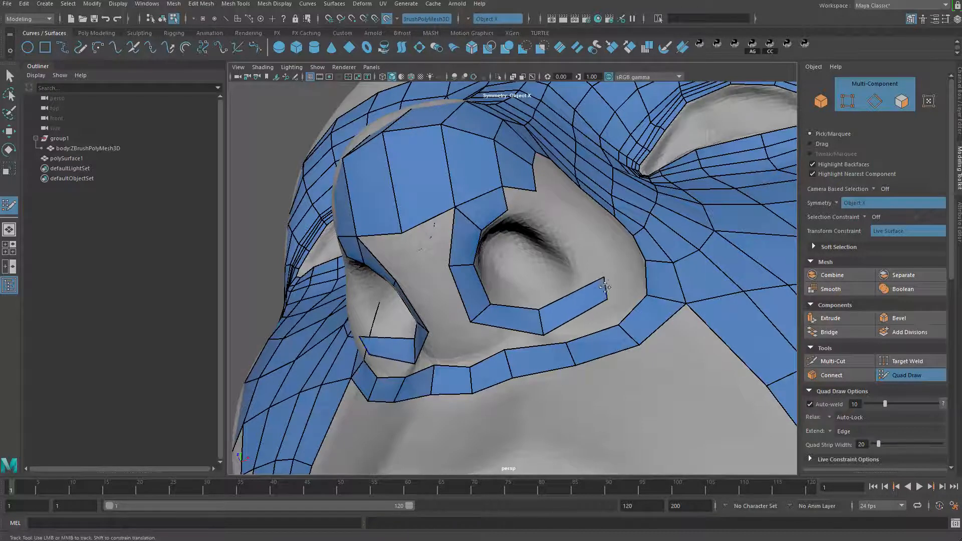
Extend the nostril strip up the nostril's outer side and close the ring with two quads along the upper rim
{"action": "left_click_drag", "start_coordinate": [599, 275], "coordinate": [529, 334], "text": "alt"}
{"action": "left_click_drag", "start_coordinate": [569, 306], "coordinate": [506, 296]}
{"action": "left_click_drag", "start_coordinate": [484, 302], "coordinate": [498, 313]}
{"action": "left_click_drag", "start_coordinate": [515, 282], "coordinate": [505, 287]}
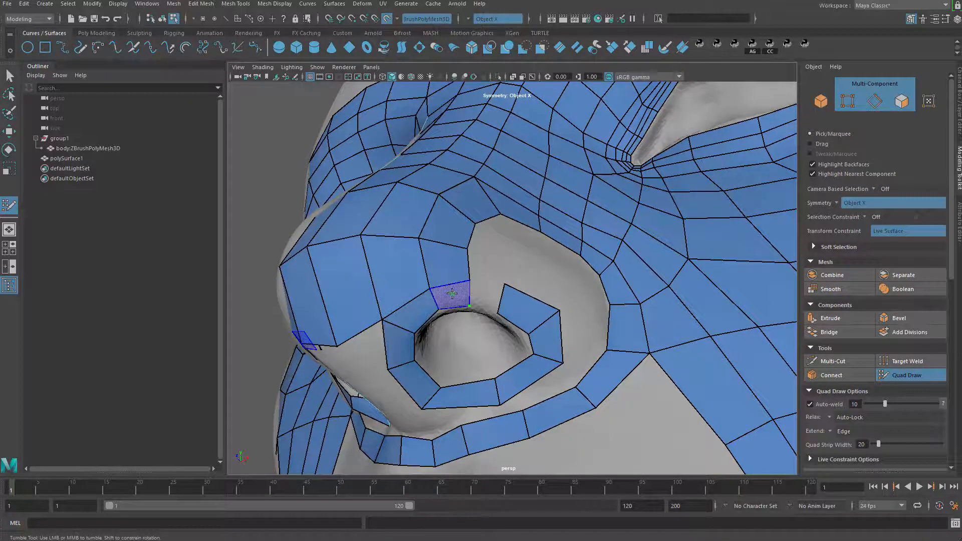
{"action": "left_click", "coordinate": [455, 294], "text": "shift"}
{"action": "left_click", "coordinate": [482, 303], "text": "shift"}
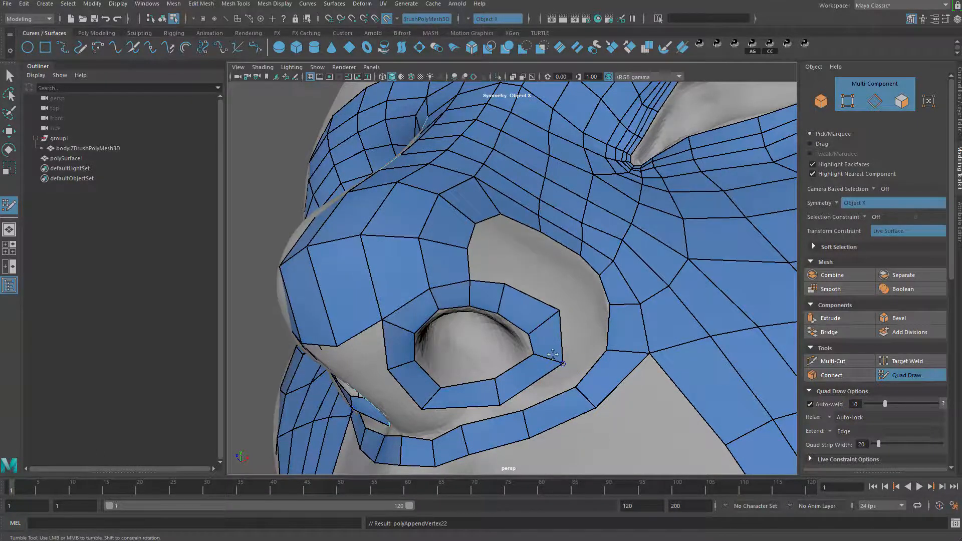
{"action": "middle_click_drag", "start_coordinate": [503, 304], "coordinate": [574, 314], "text": "alt"}
{"action": "left_click_drag", "start_coordinate": [562, 296], "coordinate": [549, 321]}
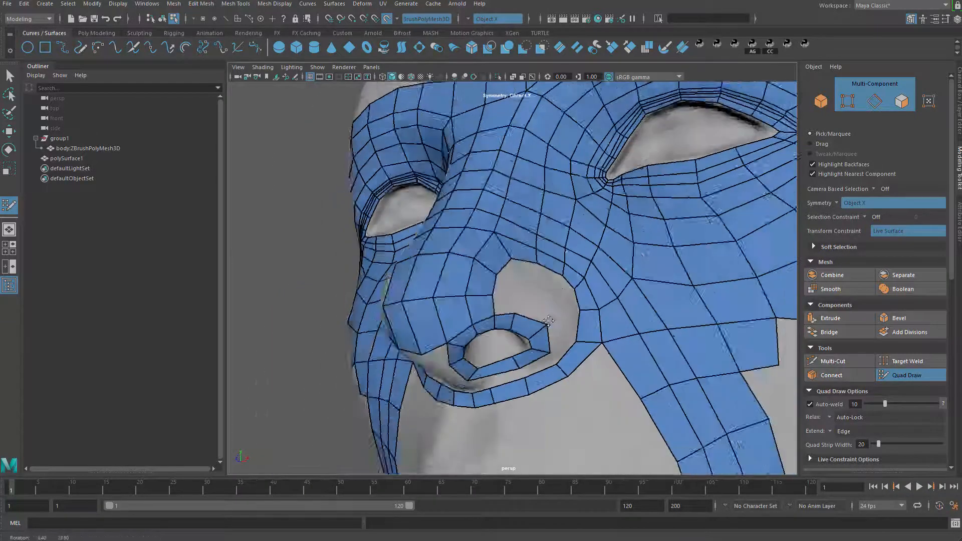
{"action": "middle_click_drag", "start_coordinate": [548, 321], "coordinate": [584, 240], "text": "alt"}
{"action": "left_click_drag", "start_coordinate": [585, 241], "coordinate": [599, 215], "text": "alt"}
{"action": "right_click_drag", "start_coordinate": [599, 218], "coordinate": [616, 231], "text": "alt"}
{"action": "left_click_drag", "start_coordinate": [615, 231], "coordinate": [613, 222]}
{"action": "mouse_move", "coordinate": [559, 246]}
{"action": "left_mouse_down"}
{"action": "mouse_move", "coordinate": [525, 222]}
{"action": "mouse_move", "coordinate": [556, 239]}
{"action": "left_mouse_up"}
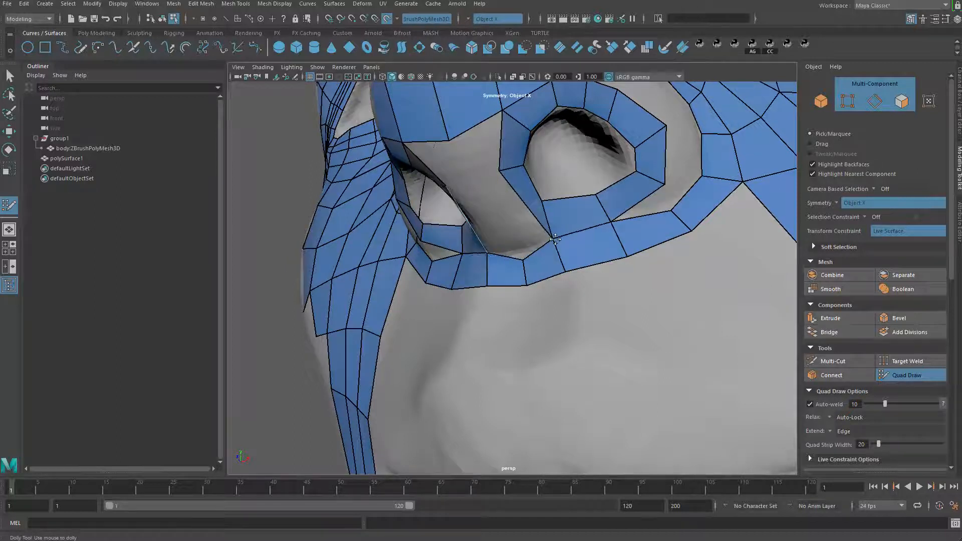
{"action": "key", "text": "ctrl+z"}
{"action": "key", "text": "ctrl+z"}
{"action": "key", "text": "ctrl+z"}
{"action": "key", "text": "ctrl+z"}
{"action": "key", "text": "ctrl+z"}
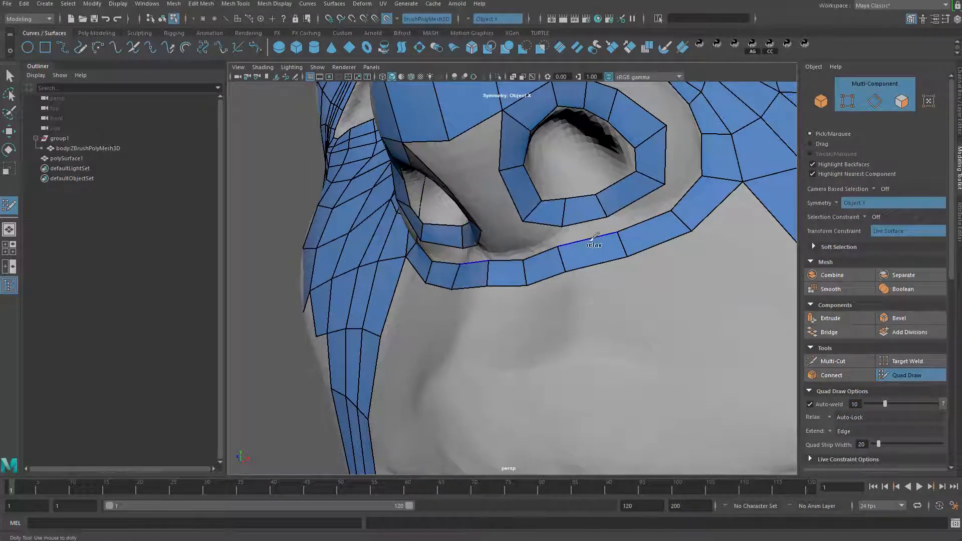
Fill two quads between the nostril ring's lower edge and the strip beneath it, and adjust the vertices around the outer gap
{"action": "left_click", "coordinate": [587, 226], "text": "shift"}
{"action": "left_click", "coordinate": [647, 214], "text": "shift"}
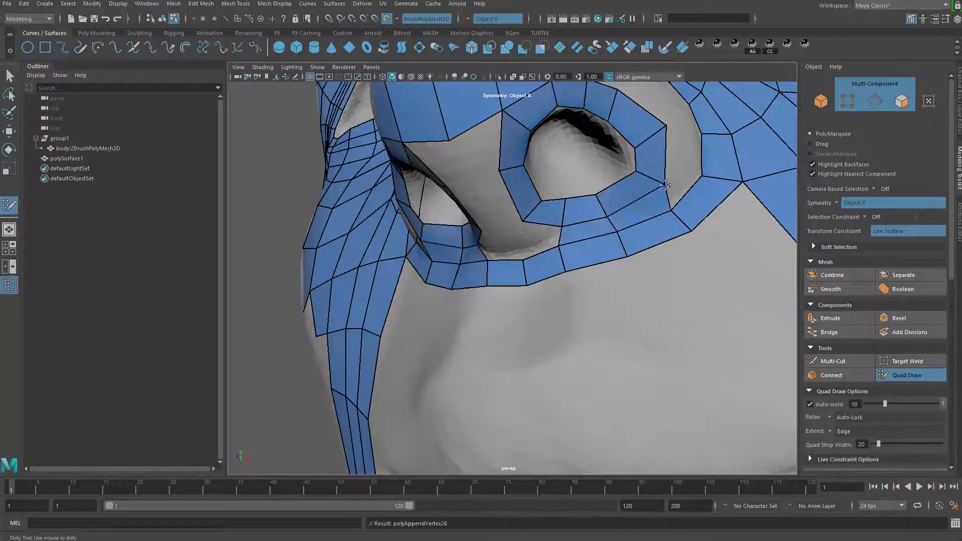
{"action": "left_click_drag", "start_coordinate": [645, 215], "coordinate": [569, 280], "text": "alt"}
{"action": "middle_click_drag", "start_coordinate": [569, 281], "coordinate": [567, 287], "text": "alt"}
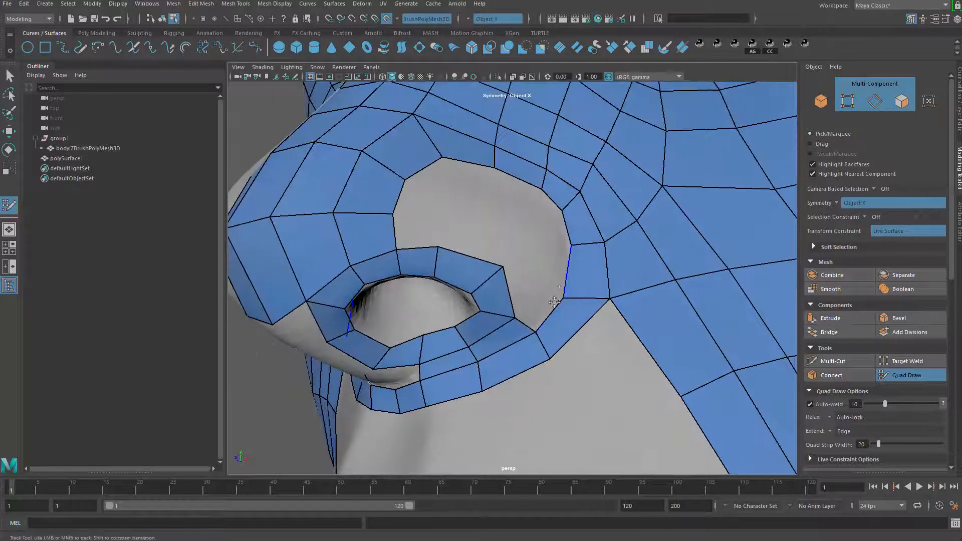
{"action": "left_click_drag", "start_coordinate": [508, 273], "coordinate": [508, 269]}
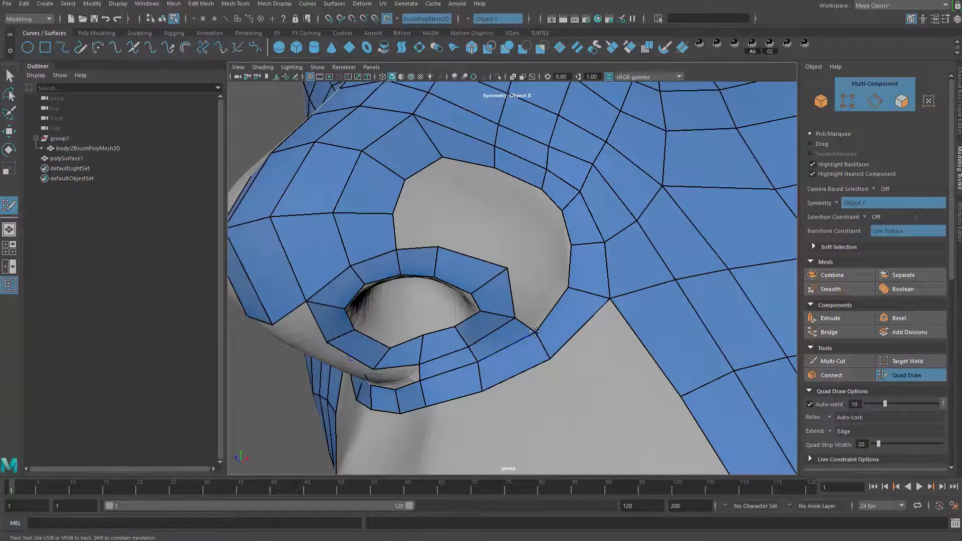
Place points on the nostril wing and fill a column of quads from the nostril ring's upper edge to the mesh above
{"action": "left_click_drag", "start_coordinate": [534, 331], "coordinate": [445, 268], "text": "alt"}
{"action": "left_click", "coordinate": [442, 286]}
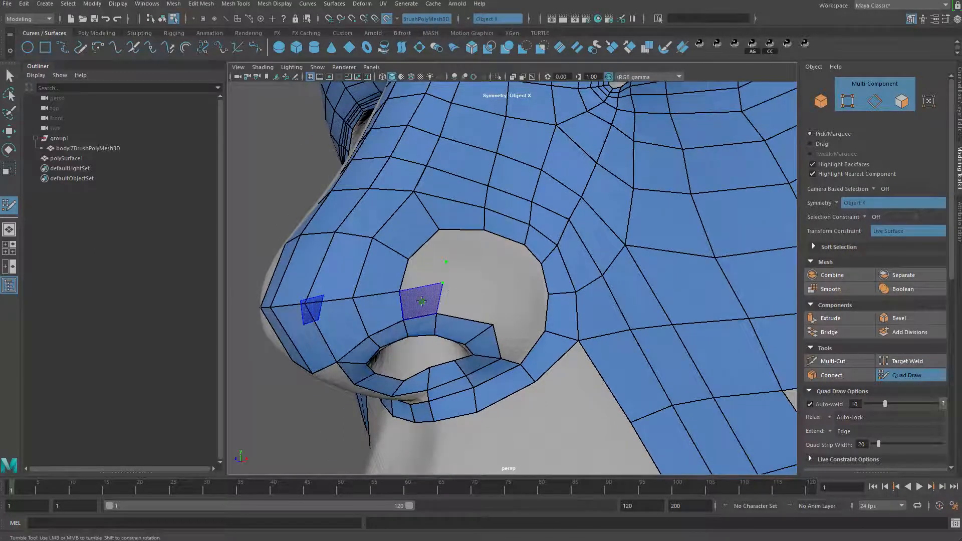
{"action": "left_click", "coordinate": [426, 275], "text": "shift"}
{"action": "left_click_drag", "start_coordinate": [446, 263], "coordinate": [450, 262]}
{"action": "left_click", "coordinate": [447, 243], "text": "shift"}
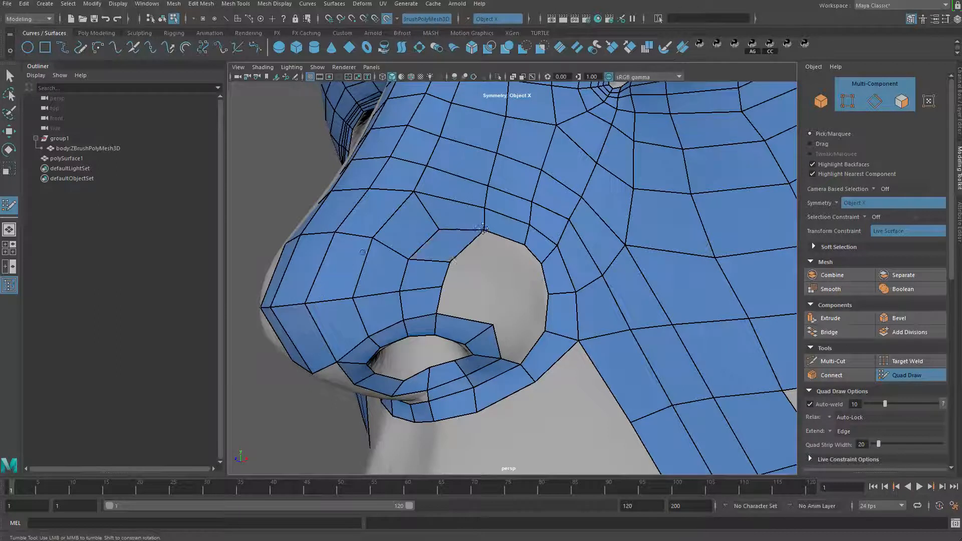
Even out the new nostril wing quads by moving their vertices and edges along the gap and the nostril ring
{"action": "mouse_move", "coordinate": [484, 230]}
{"action": "left_mouse_down"}
{"action": "mouse_move", "coordinate": [426, 226]}
{"action": "mouse_move", "coordinate": [435, 226]}
{"action": "left_mouse_up"}
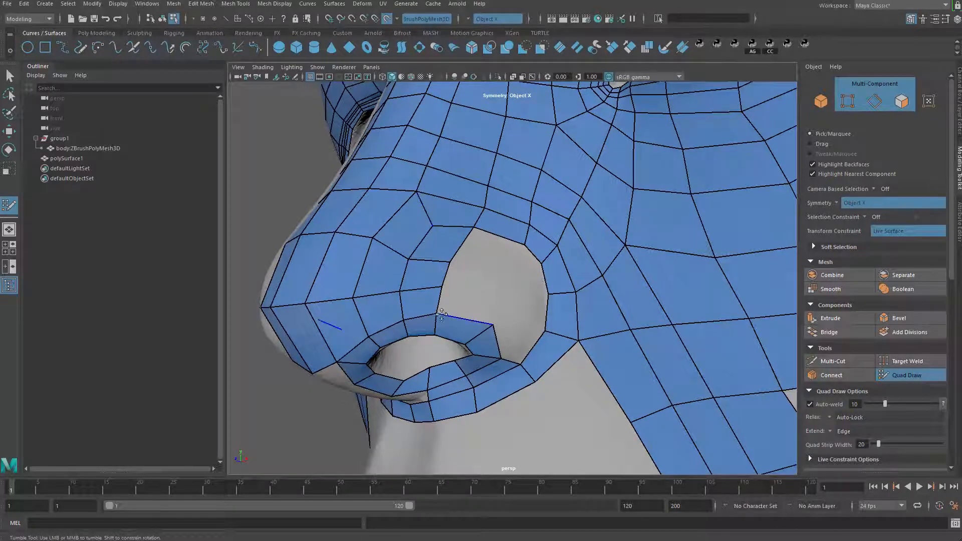
{"action": "left_click_drag", "start_coordinate": [438, 314], "coordinate": [492, 331]}
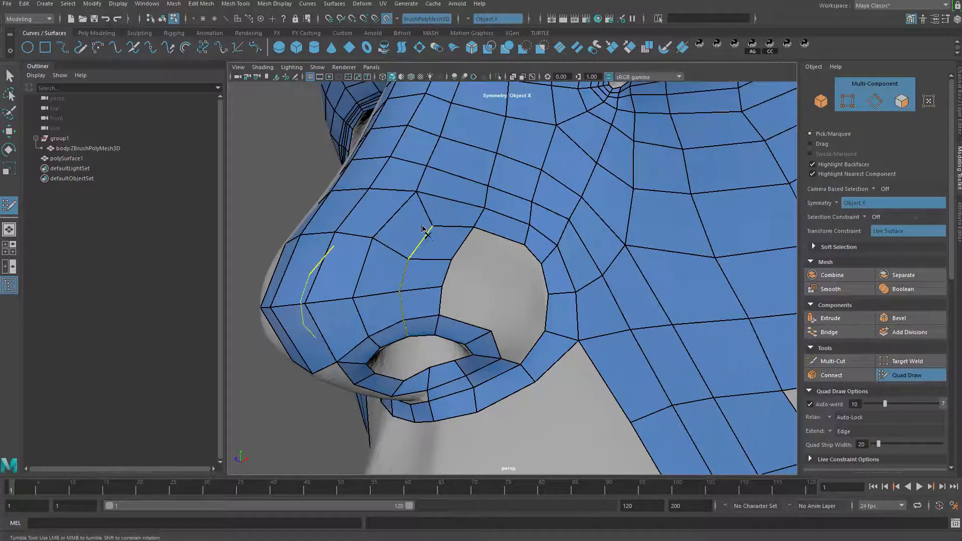
{"action": "left_click", "coordinate": [445, 216], "text": "ctrl+shift"}
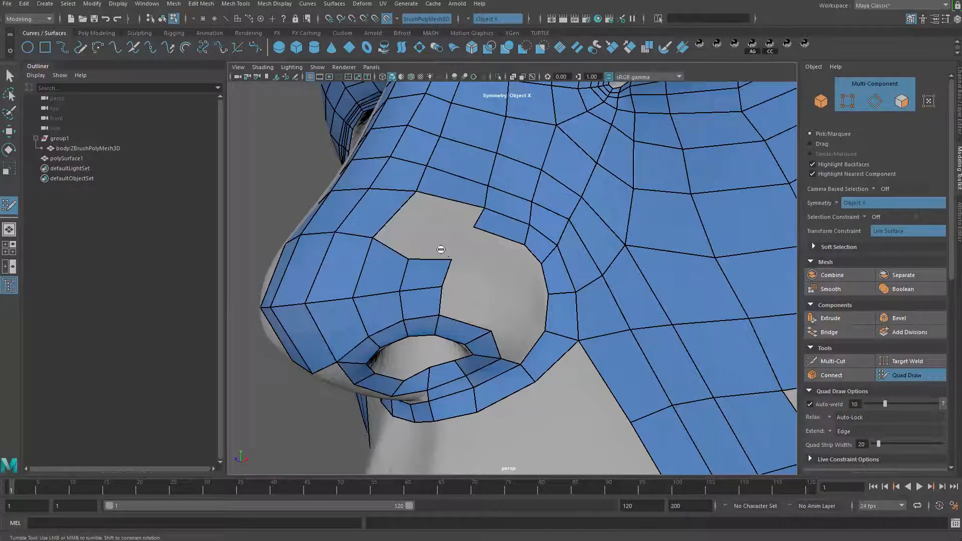
{"action": "key", "text": "ctrl+z"}
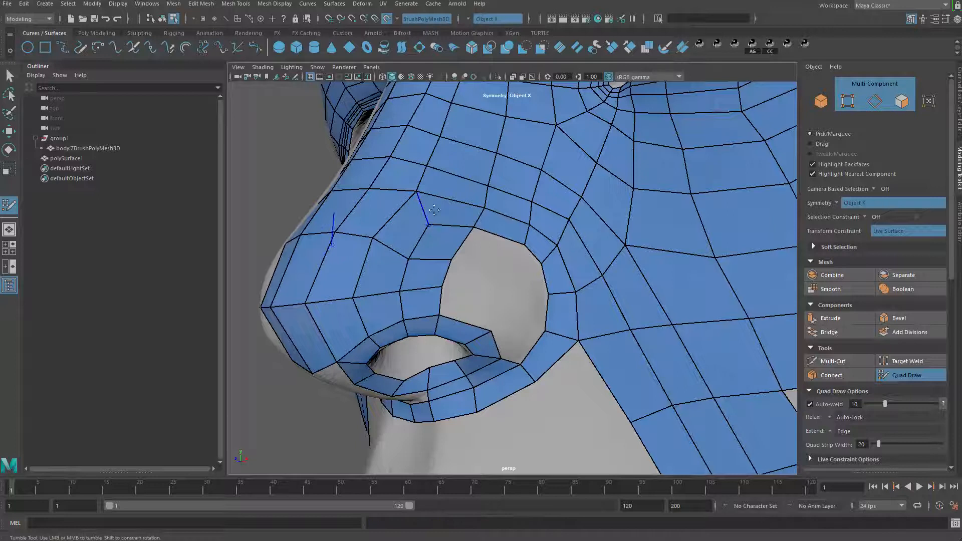
{"action": "mouse_move", "coordinate": [426, 245]}
{"action": "left_mouse_down"}
{"action": "mouse_move", "coordinate": [402, 234]}
{"action": "mouse_move", "coordinate": [453, 250]}
{"action": "left_mouse_up"}
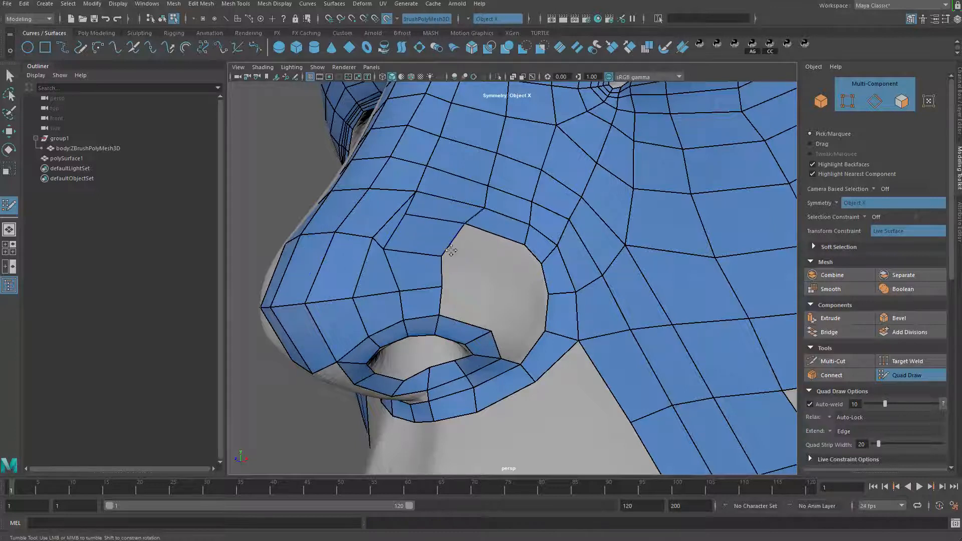
{"action": "mouse_move", "coordinate": [401, 232]}
{"action": "left_mouse_down"}
{"action": "mouse_move", "coordinate": [468, 234]}
{"action": "mouse_move", "coordinate": [481, 206]}
{"action": "mouse_move", "coordinate": [470, 227]}
{"action": "left_mouse_up"}
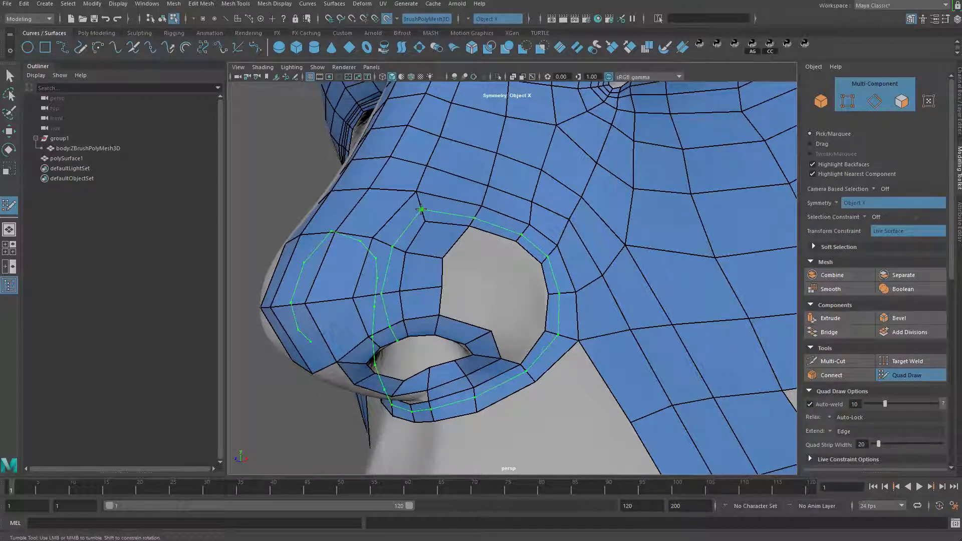
{"action": "left_click_drag", "start_coordinate": [449, 256], "coordinate": [453, 256]}
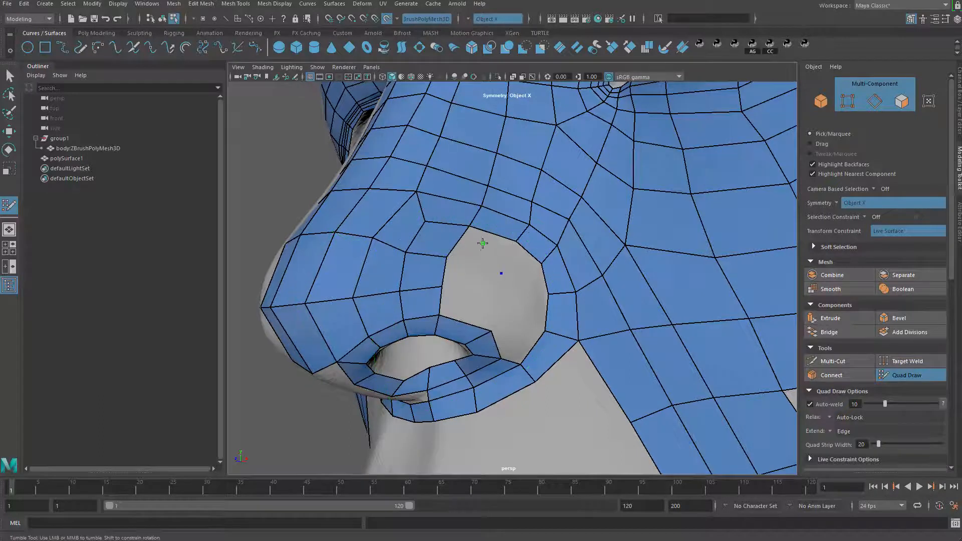
Fill the upper and middle parts of the nostril wing gap with quads, joining the ring to the surrounding mesh
{"action": "left_click", "coordinate": [483, 245], "text": "shift"}
{"action": "left_click", "coordinate": [493, 295]}
{"action": "left_click", "coordinate": [477, 280], "text": "shift"}
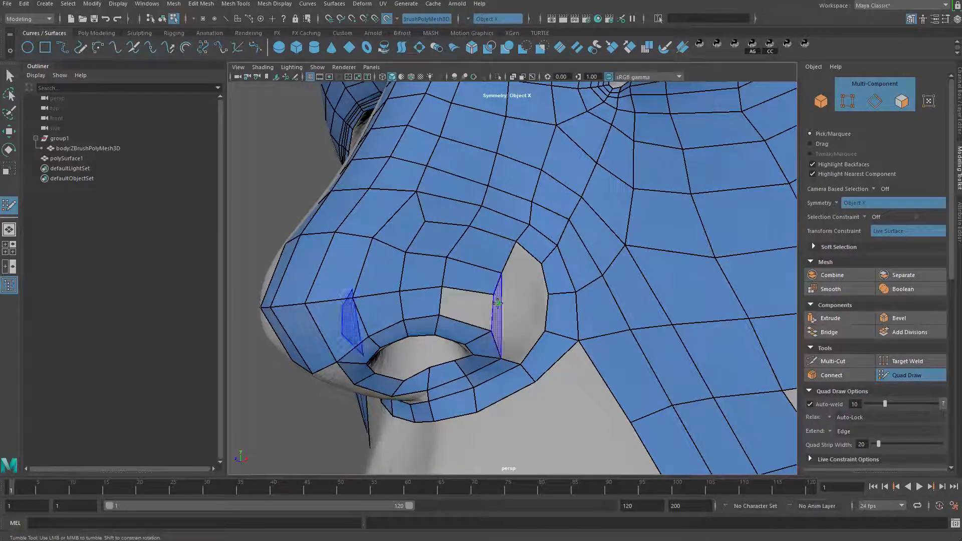
{"action": "left_click", "coordinate": [471, 306], "text": "shift"}
{"action": "left_click_drag", "start_coordinate": [522, 291], "coordinate": [514, 290], "text": "alt"}
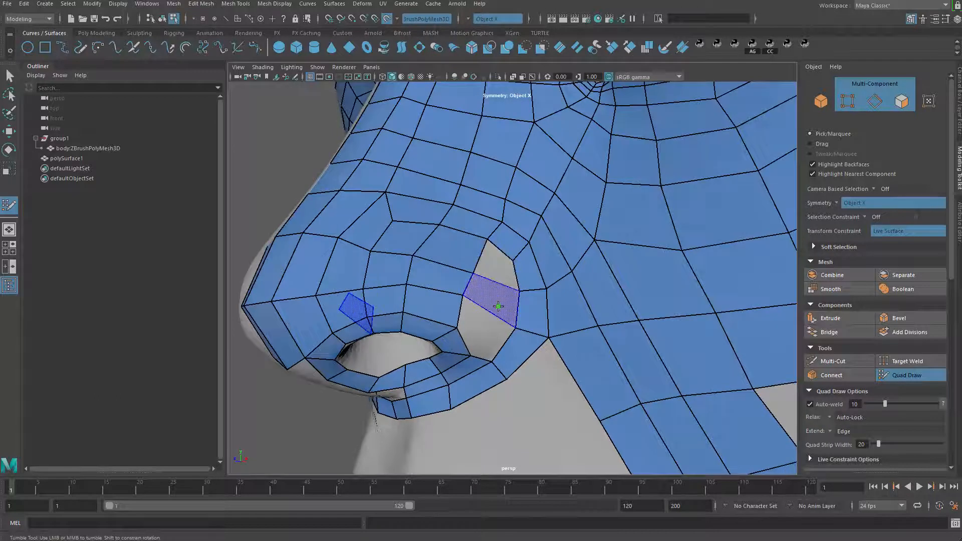
{"action": "left_click", "coordinate": [498, 275], "text": "shift"}
{"action": "left_click", "coordinate": [498, 302], "text": "shift"}
{"action": "left_click_drag", "start_coordinate": [488, 329], "coordinate": [485, 312], "text": "alt"}
{"action": "right_click_drag", "start_coordinate": [485, 312], "coordinate": [500, 315], "text": "alt"}
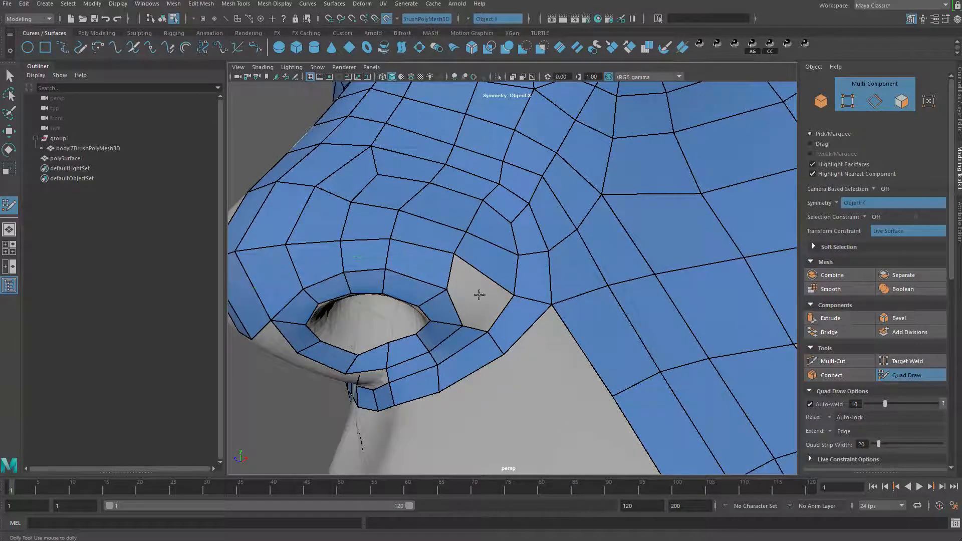
{"action": "left_click_drag", "start_coordinate": [444, 298], "coordinate": [422, 278]}
{"action": "key", "text": "ctrl+z"}
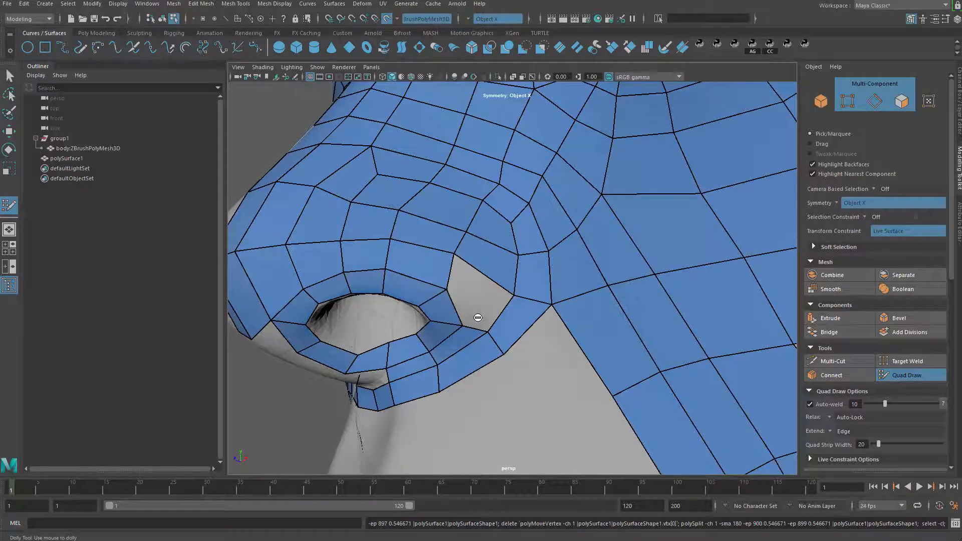
{"action": "left_click", "coordinate": [474, 294], "text": "shift"}
{"action": "key", "text": "ctrl+z"}
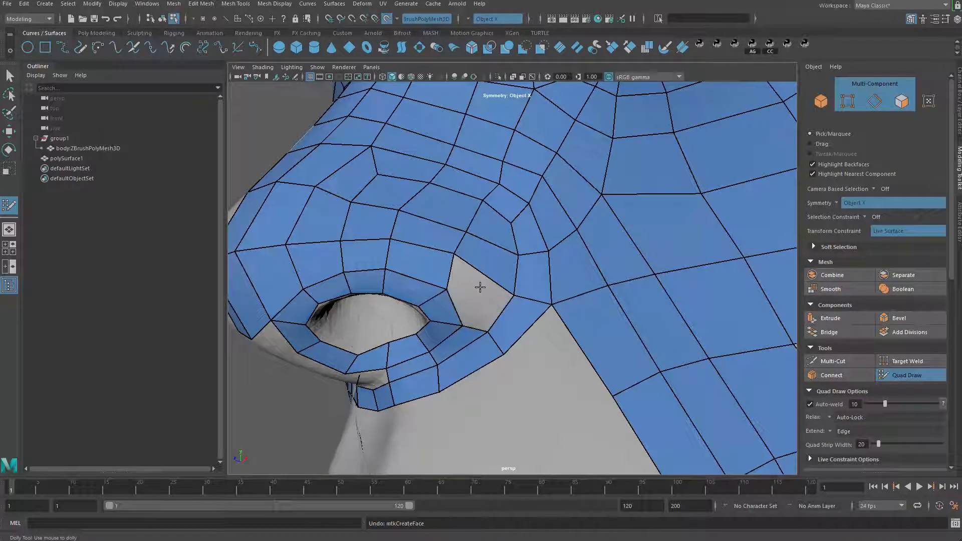
Leave Quad Draw, isolate the retopology mesh, and fill the remaining hole beside the nostril with Fill Hole
{"action": "key", "text": "q"}
{"action": "key", "text": "F8"}
{"action": "key", "text": "ctrl+1"}
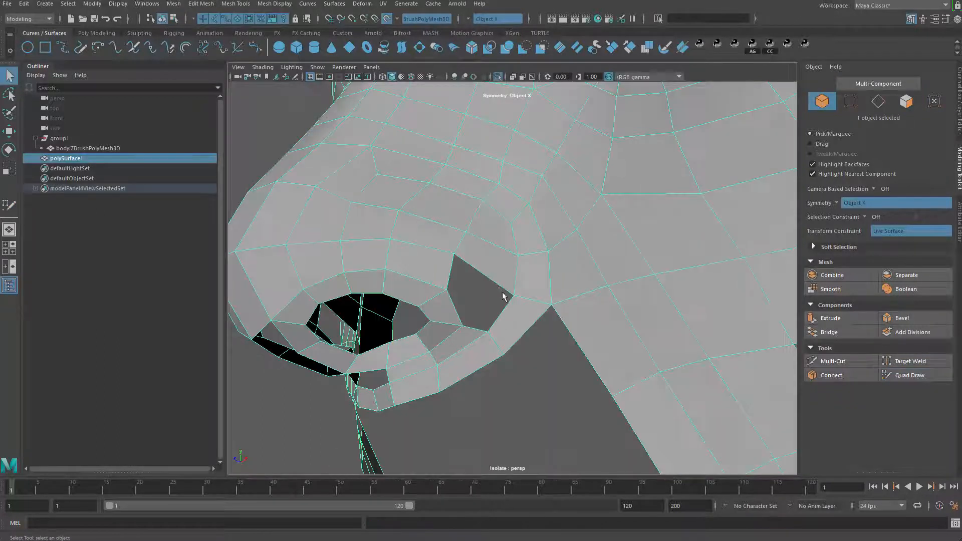
{"action": "right_click", "coordinate": [495, 280]}
{"action": "left_click", "coordinate": [494, 280]}
{"action": "right_click_drag", "start_coordinate": [496, 271], "coordinate": [500, 401], "text": "shift"}
{"action": "right_click_drag", "start_coordinate": [500, 330], "coordinate": [563, 219]}
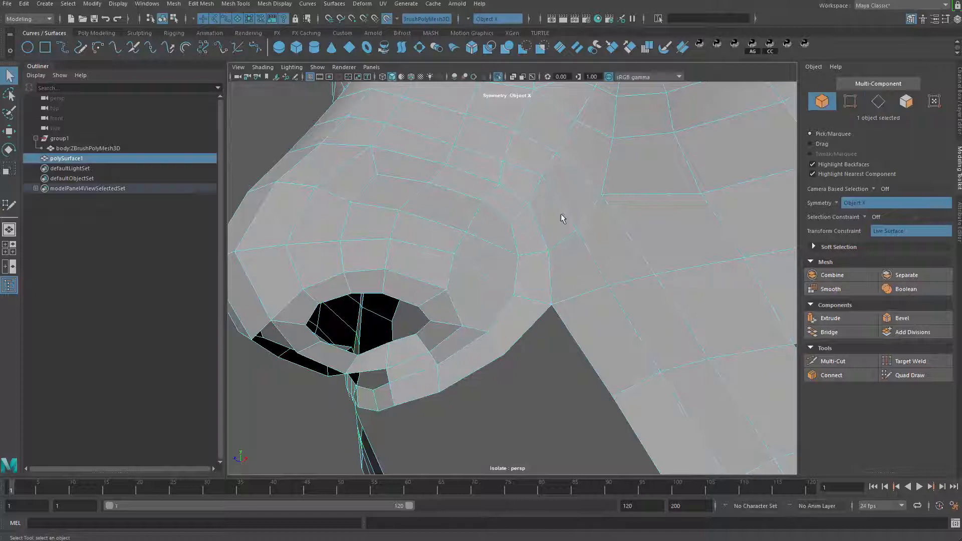
Examine the filled face beside the nostril and its neighbouring edges
{"action": "right_click_drag", "start_coordinate": [506, 322], "coordinate": [502, 228], "text": "alt"}
{"action": "left_click_drag", "start_coordinate": [502, 229], "coordinate": [537, 320], "text": "alt"}
{"action": "right_click_drag", "start_coordinate": [537, 319], "coordinate": [565, 328], "text": "alt"}
{"action": "right_click_drag", "start_coordinate": [565, 328], "coordinate": [574, 419]}
{"action": "left_click", "coordinate": [571, 385]}
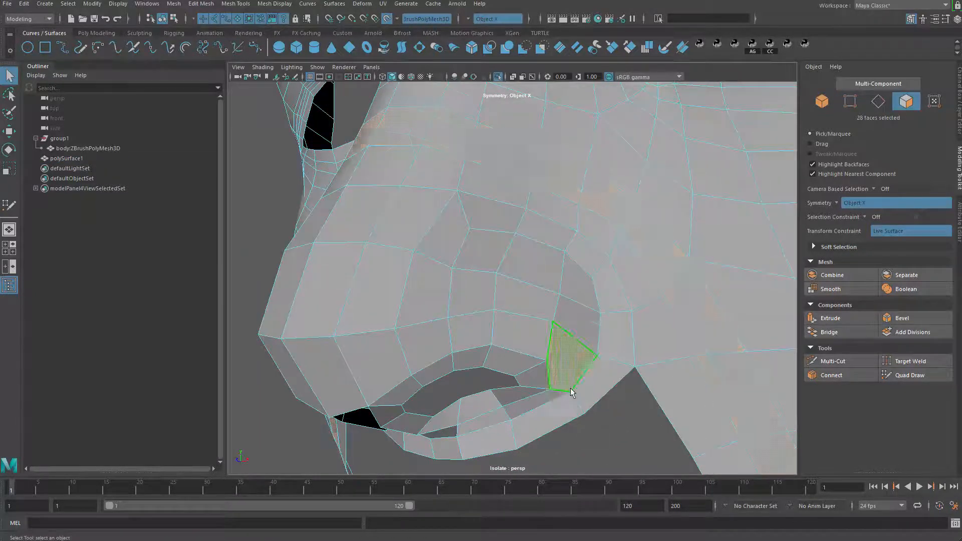
{"action": "left_click_drag", "start_coordinate": [570, 388], "coordinate": [547, 344], "text": "alt"}
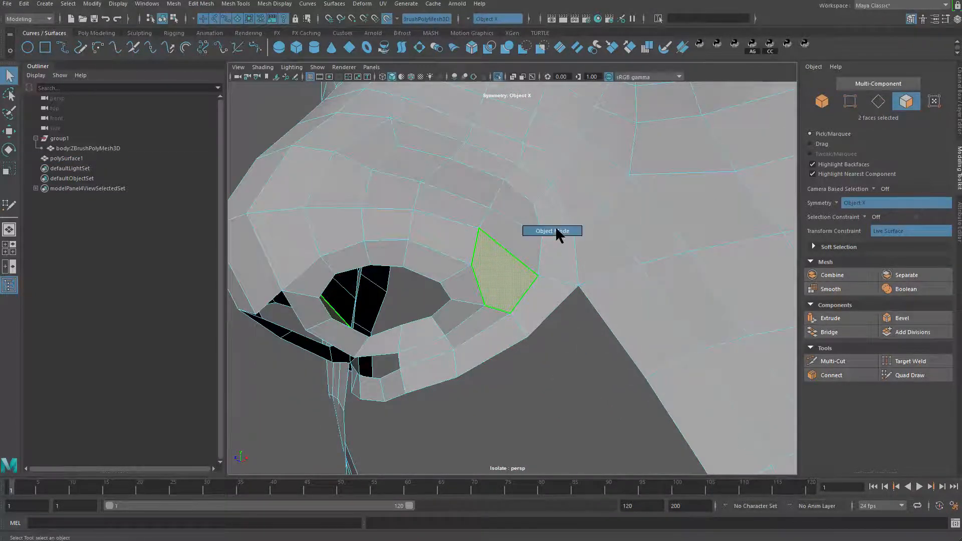
{"action": "mouse_move", "coordinate": [557, 230]}
{"action": "right_mouse_down"}
{"action": "mouse_move", "coordinate": [521, 293]}
{"action": "mouse_move", "coordinate": [537, 477]}
{"action": "right_mouse_up"}
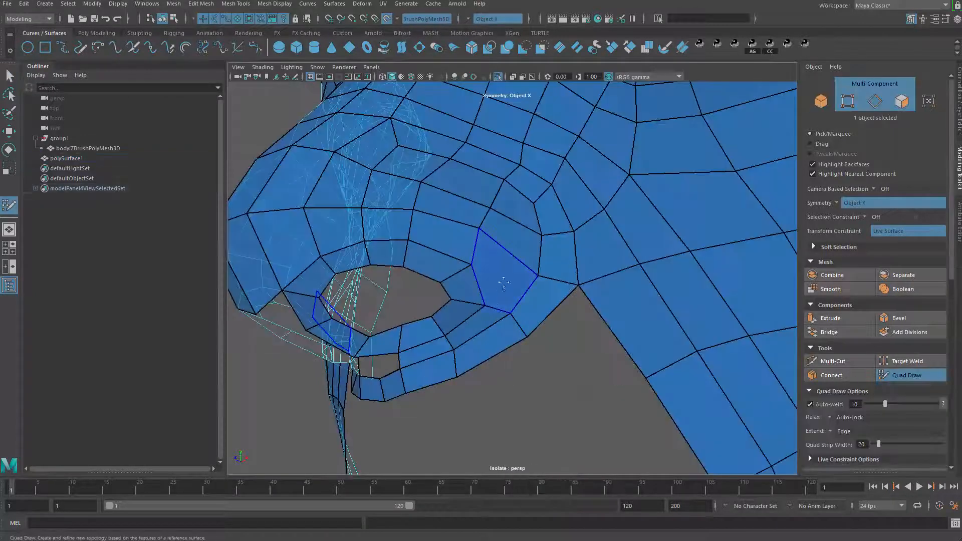
{"action": "key", "text": "F10"}
{"action": "key", "text": "q"}
{"action": "left_click", "coordinate": [547, 279]}
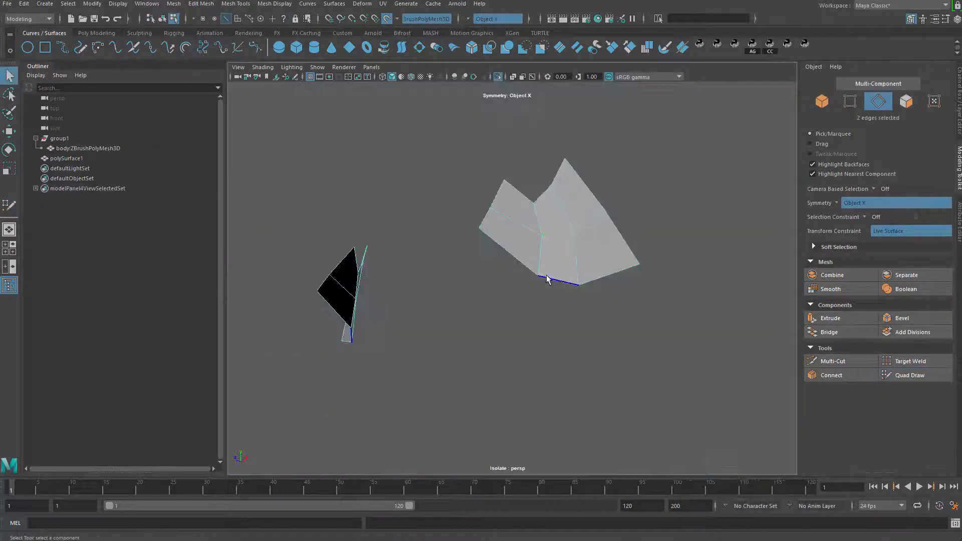
{"action": "key", "text": "F8"}
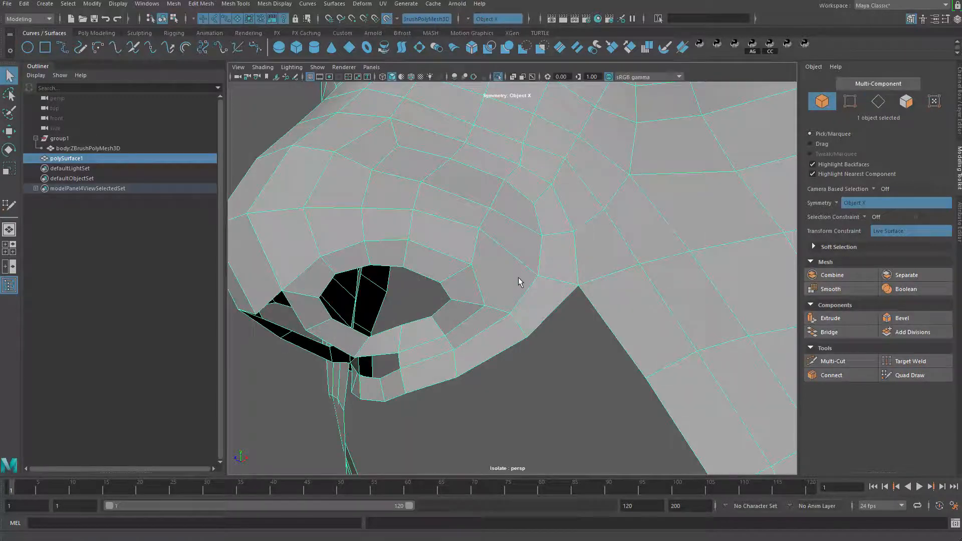
Try to split the filled nostril wing face with Multi-Cut, carrying an edge across from the nostril ring
{"action": "mouse_move", "coordinate": [519, 282]}
{"action": "right_mouse_down"}
{"action": "mouse_move", "coordinate": [494, 248]}
{"action": "mouse_move", "coordinate": [514, 300]}
{"action": "right_mouse_up"}
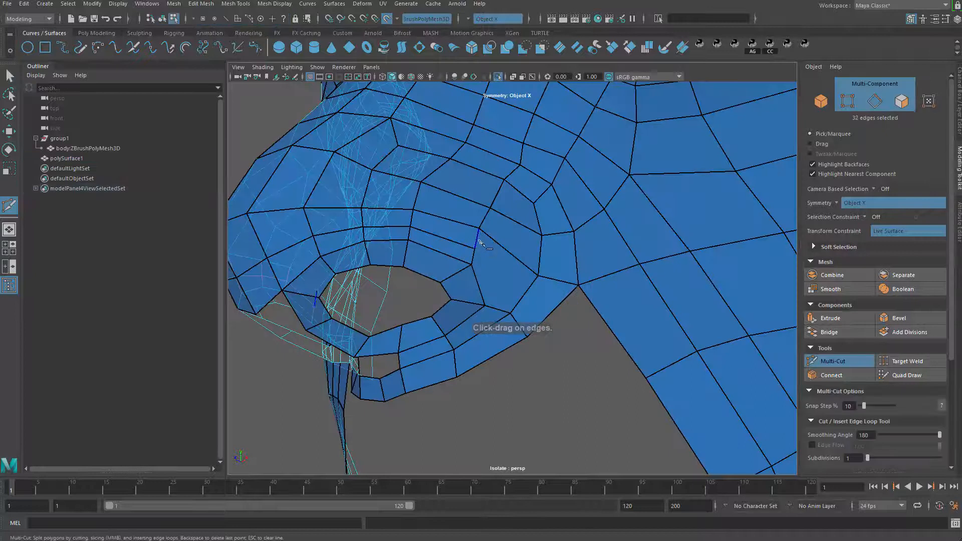
{"action": "left_click", "coordinate": [512, 314]}
{"action": "key", "text": "q"}
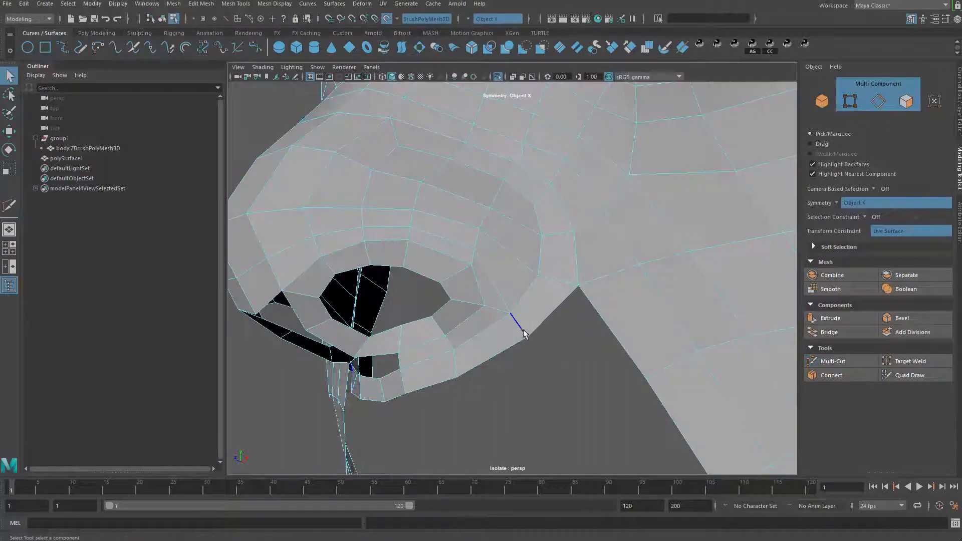
{"action": "left_click", "coordinate": [498, 281]}
{"action": "right_click_drag", "start_coordinate": [513, 306], "coordinate": [473, 281]}
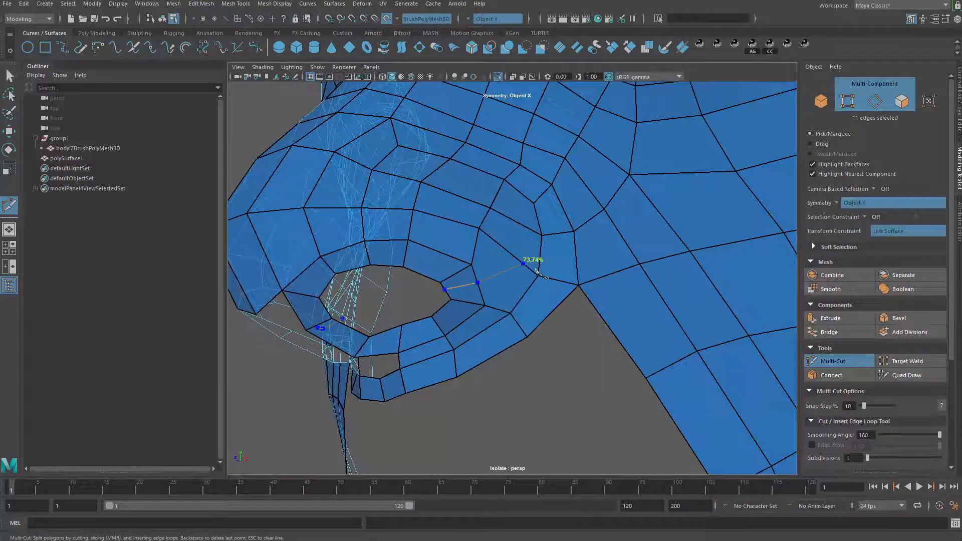
{"action": "key", "text": "q"}
Delete the edges cut across the nostril ring and the filled nostril wing face
{"action": "right_click_drag", "start_coordinate": [503, 278], "coordinate": [495, 261]}
{"action": "left_click", "coordinate": [501, 262]}
{"action": "left_click", "coordinate": [508, 293], "text": "shift"}
{"action": "left_click", "coordinate": [464, 289], "text": "shift"}
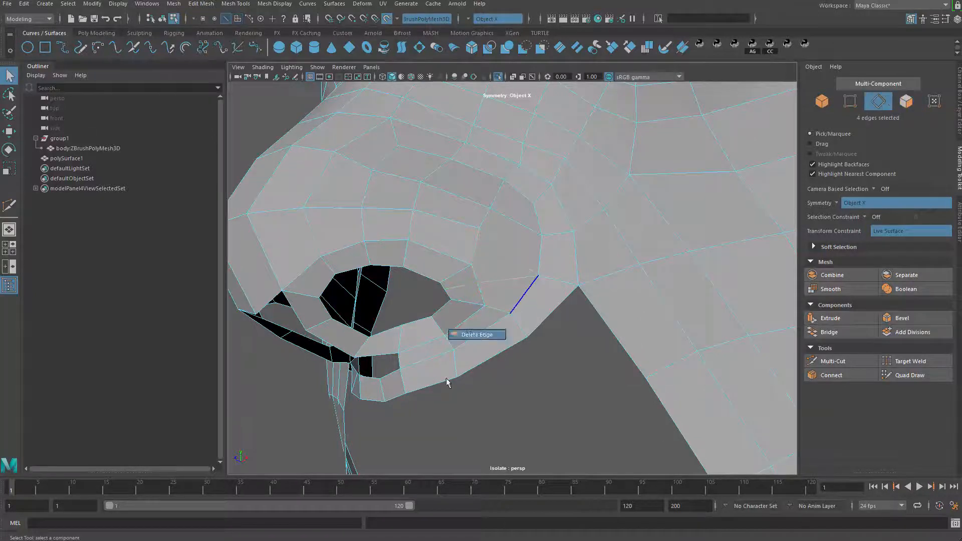
{"action": "key", "text": "Delete"}
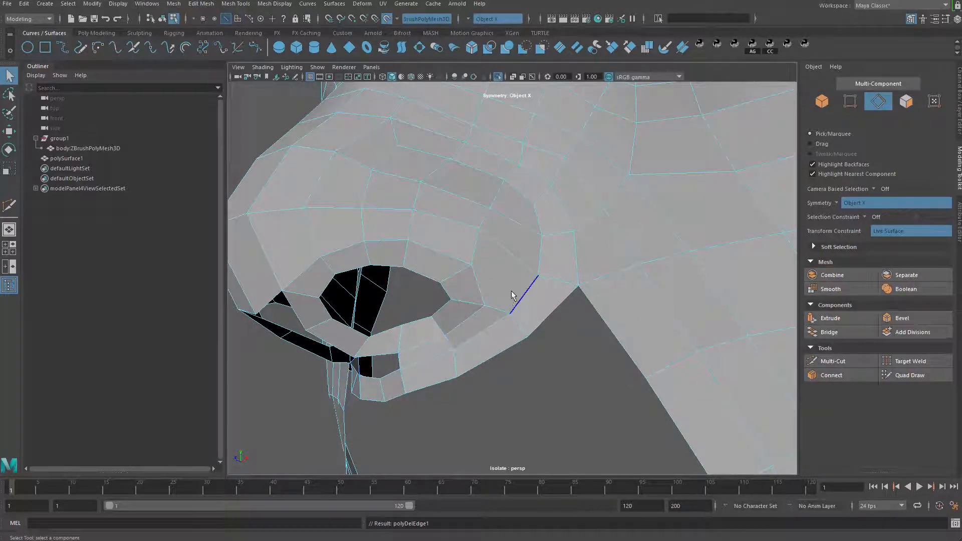
{"action": "left_click_drag", "start_coordinate": [517, 290], "coordinate": [493, 300], "text": "alt"}
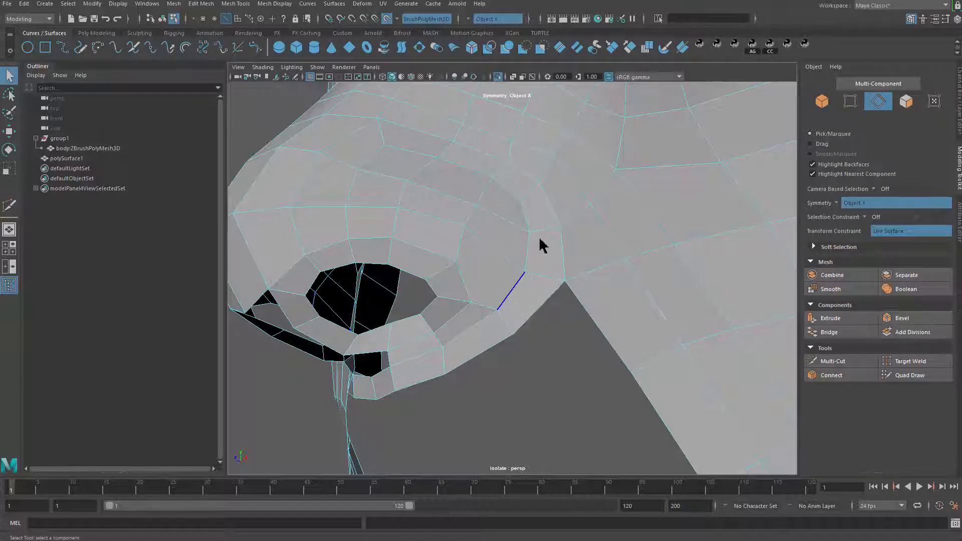
Return to object mode, restart Quad Draw, and fill the hole beside the nostril ring with two quads
{"action": "key", "text": "F8"}
{"action": "left_click_drag", "start_coordinate": [542, 243], "coordinate": [524, 285], "text": "alt"}
{"action": "mouse_move", "coordinate": [524, 279]}
{"action": "right_mouse_down", "text": "shift"}
{"action": "mouse_move", "coordinate": [501, 300]}
{"action": "mouse_move", "coordinate": [473, 309]}
{"action": "mouse_move", "coordinate": [513, 509]}
{"action": "right_mouse_up", "text": "shift"}
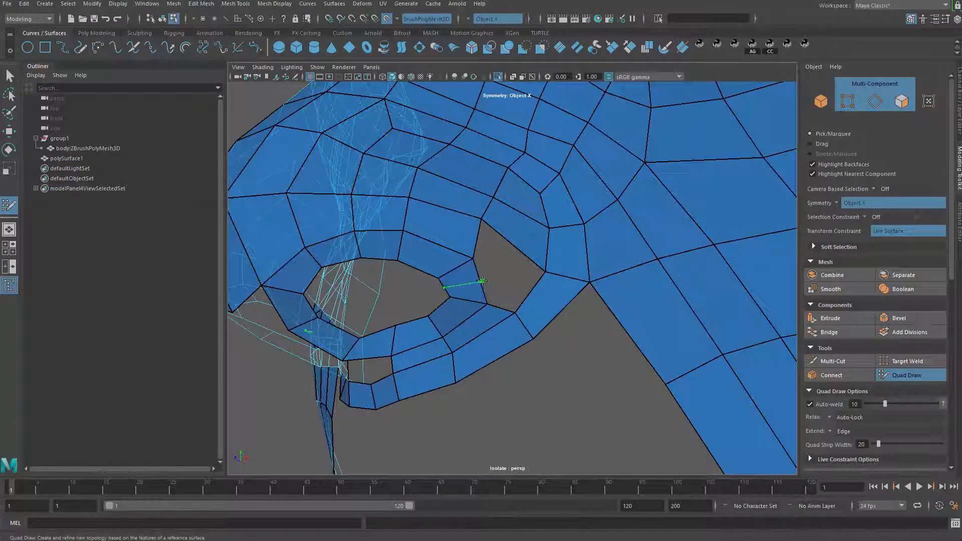
{"action": "left_click_drag", "start_coordinate": [479, 280], "coordinate": [485, 279]}
{"action": "left_click", "coordinate": [505, 271], "text": "shift"}
{"action": "left_click", "coordinate": [511, 290], "text": "shift"}
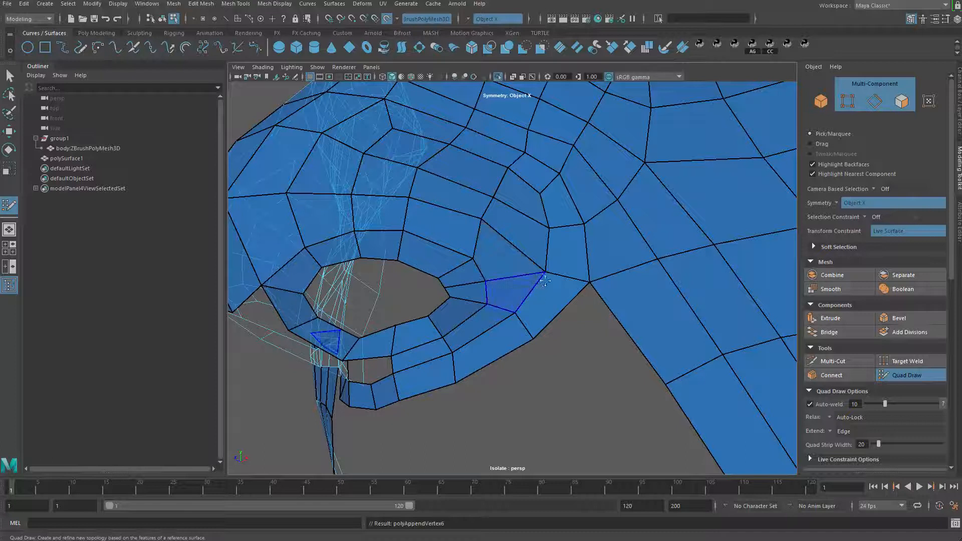
Reposition the vertices of the new quads and the adjoining nostril rim for more even spacing
{"action": "left_click_drag", "start_coordinate": [543, 271], "coordinate": [535, 270]}
{"action": "left_click", "coordinate": [298, 318]}
{"action": "left_click_drag", "start_coordinate": [441, 271], "coordinate": [437, 270]}
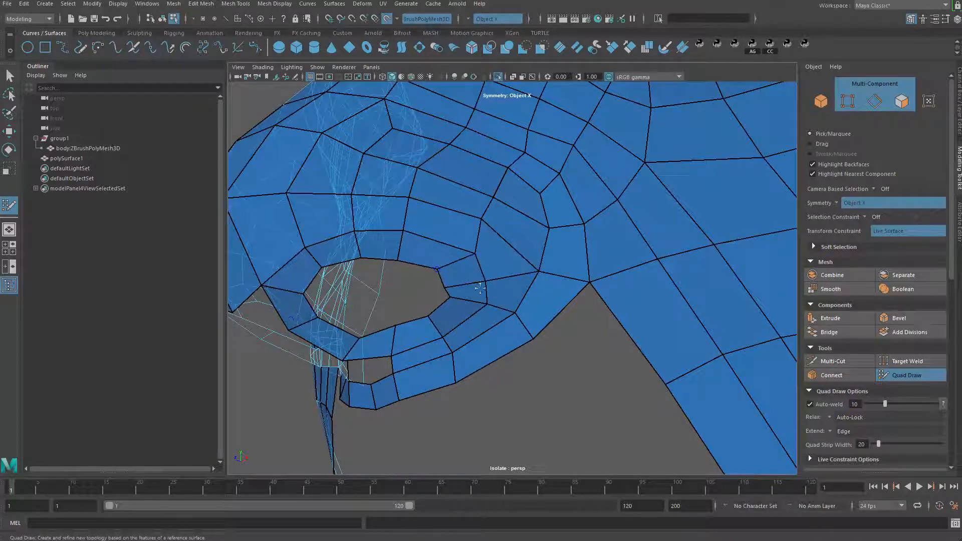
{"action": "left_click_drag", "start_coordinate": [469, 302], "coordinate": [471, 307]}
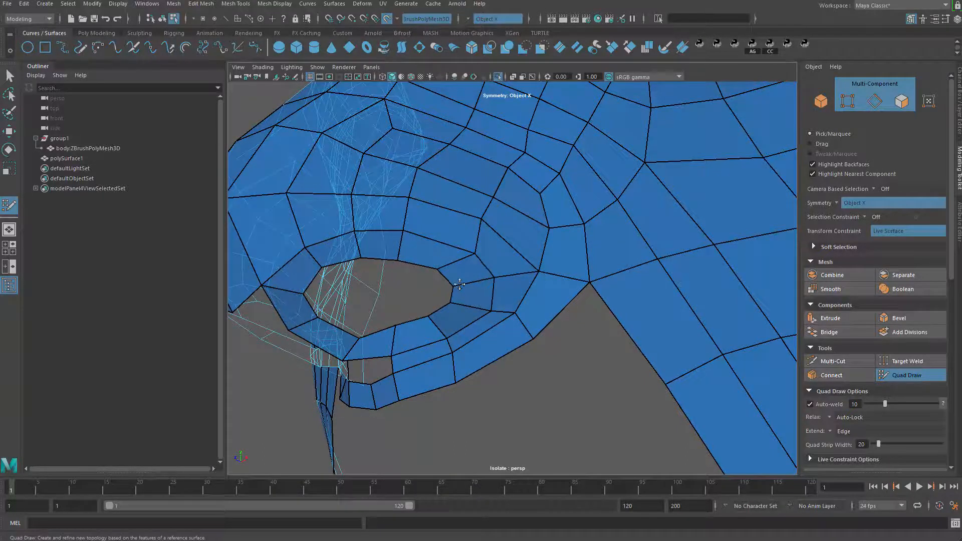
Turn off isolation to show the sculpt again, and adjust the nostril wing vertices to follow its surface
{"action": "scroll", "coordinate": [518, 293], "scroll_direction": "down", "scroll_amount": 5}
{"action": "middle_click_drag", "start_coordinate": [429, 224], "coordinate": [498, 230], "text": "alt"}
{"action": "key", "text": "ctrl+1"}
{"action": "scroll", "coordinate": [518, 293], "scroll_direction": "up", "scroll_amount": 5}
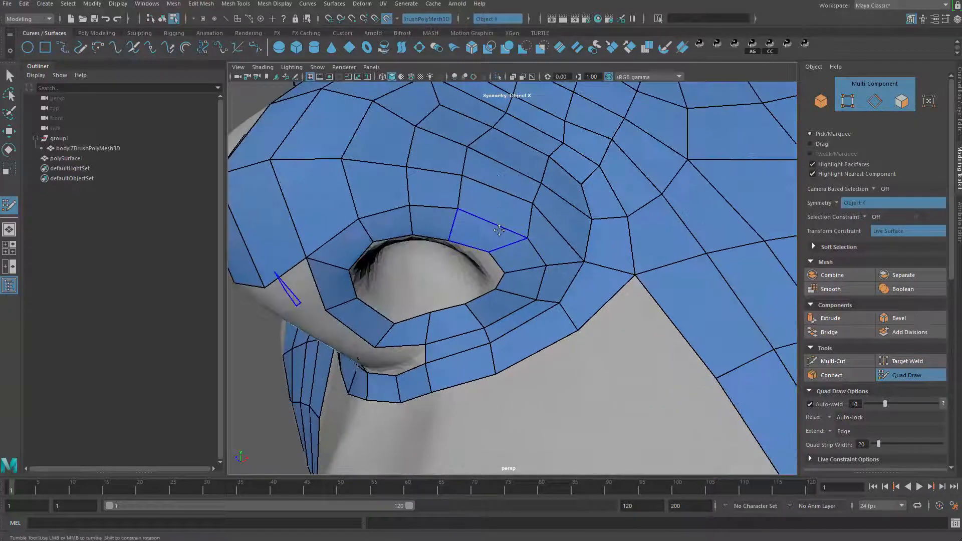
{"action": "mouse_move", "coordinate": [498, 230]}
{"action": "left_mouse_down", "text": "alt"}
{"action": "mouse_move", "coordinate": [527, 213]}
{"action": "mouse_move", "coordinate": [515, 226]}
{"action": "left_mouse_up", "text": "alt"}
{"action": "left_click_drag", "start_coordinate": [527, 206], "coordinate": [516, 212]}
{"action": "left_click_drag", "start_coordinate": [514, 181], "coordinate": [560, 204]}
{"action": "left_click_drag", "start_coordinate": [551, 173], "coordinate": [544, 175]}
Examine the edge flow around the nostril wing and the neighbouring cheek from the side
{"action": "left_click_drag", "start_coordinate": [596, 228], "coordinate": [512, 256], "text": "alt"}
{"action": "scroll", "coordinate": [493, 291], "scroll_direction": "down", "scroll_amount": 5}
{"action": "left_click_drag", "start_coordinate": [491, 298], "coordinate": [340, 286]}
{"action": "scroll", "coordinate": [552, 256], "scroll_direction": "up", "scroll_amount": 4}
{"action": "scroll", "coordinate": [491, 264], "scroll_direction": "down", "scroll_amount": 3}
{"action": "scroll", "coordinate": [400, 286], "scroll_direction": "down", "scroll_amount": 4}
{"action": "scroll", "coordinate": [367, 288], "scroll_direction": "up", "scroll_amount": 2}
{"action": "scroll", "coordinate": [431, 321], "scroll_direction": "up", "scroll_amount": 6}
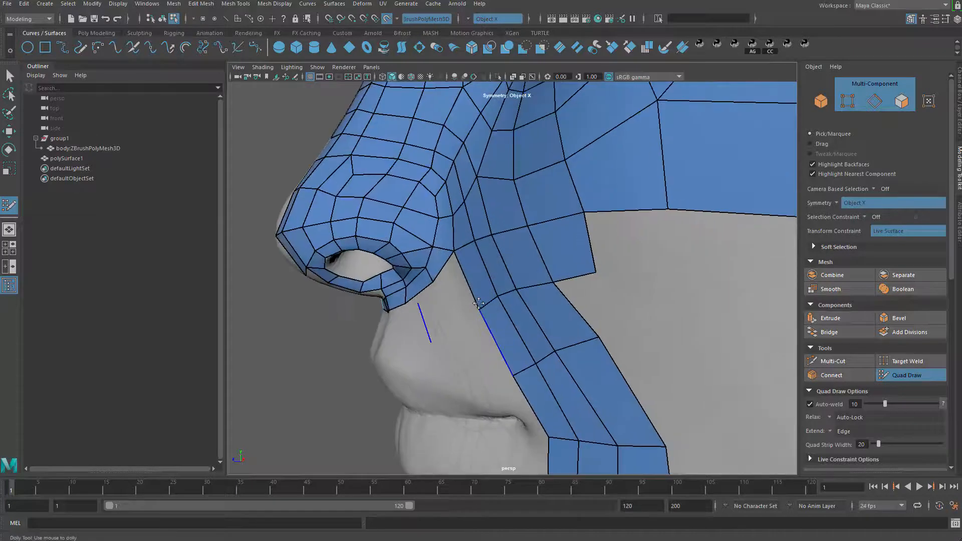
Replace the two quads beside the nostril ring with one larger wing quad, and delete the ring faces next to it
{"action": "scroll", "coordinate": [545, 263], "scroll_direction": "down", "scroll_amount": 3}
{"action": "left_click_drag", "start_coordinate": [544, 263], "coordinate": [542, 235], "text": "alt"}
{"action": "scroll", "coordinate": [542, 234], "scroll_direction": "up", "scroll_amount": 3}
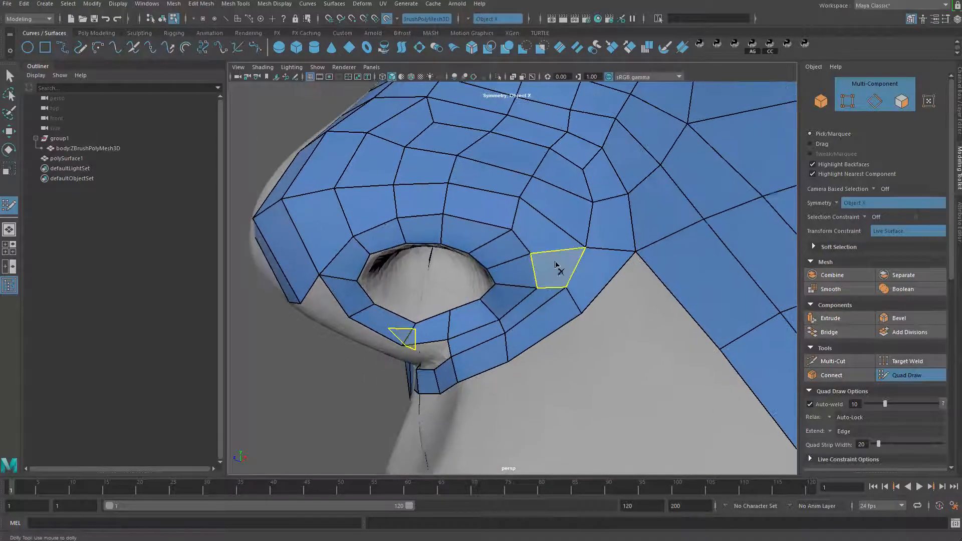
{"action": "left_click", "coordinate": [542, 234], "text": "ctrl+shift"}
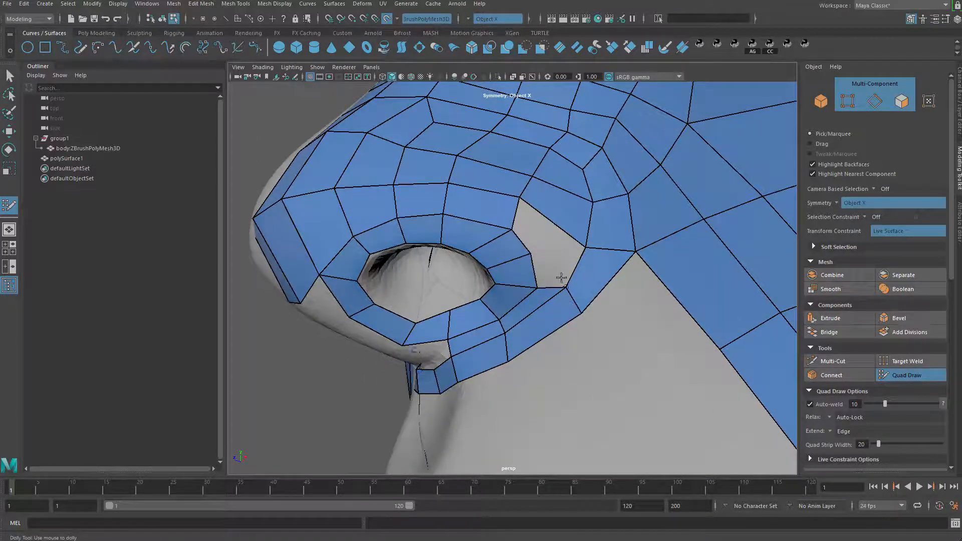
{"action": "left_click", "coordinate": [516, 265], "text": "ctrl+shift"}
{"action": "left_click", "coordinate": [555, 233], "text": "shift"}
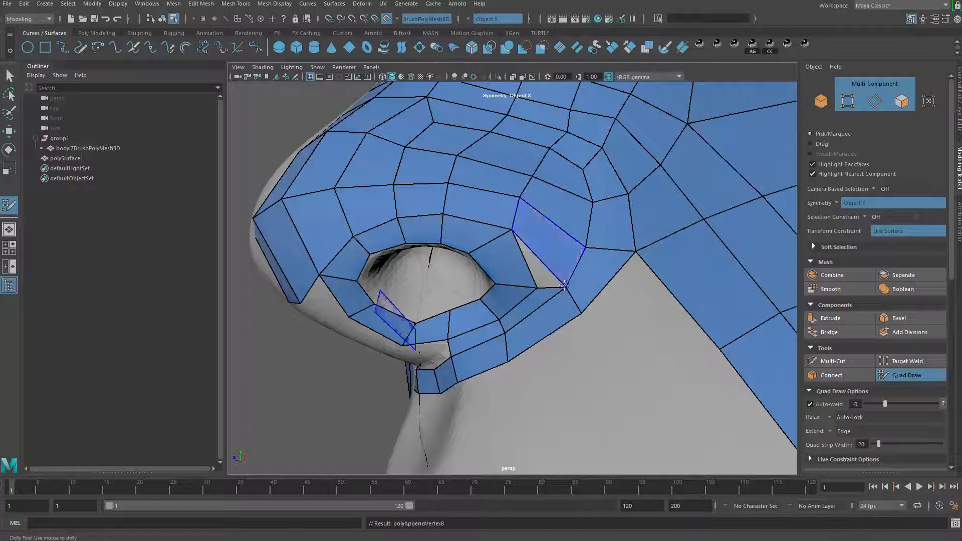
{"action": "left_click", "coordinate": [519, 265], "text": "ctrl+shift"}
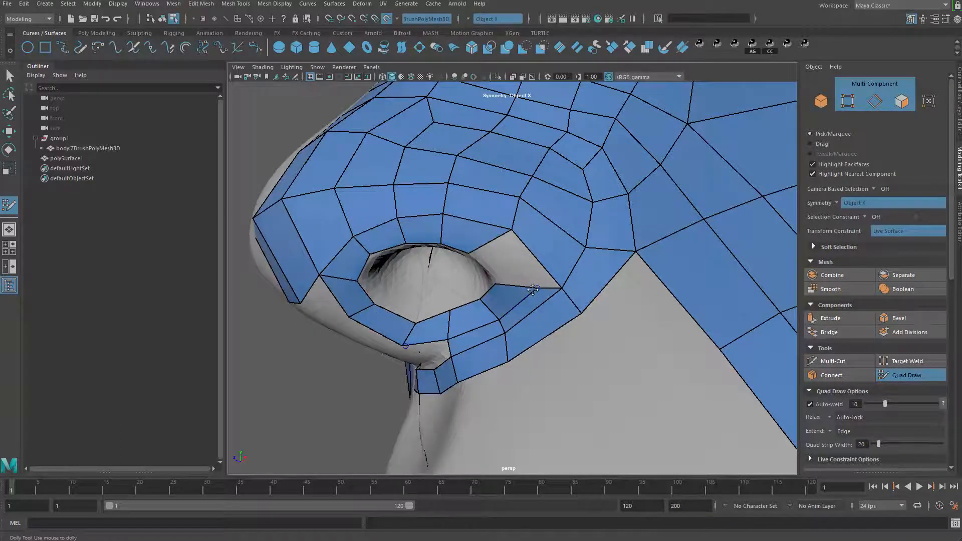
Delete the inner ring faces along the nostril's lower edge, and bridge the gap at the wing with one quad
{"action": "left_click_drag", "start_coordinate": [531, 286], "coordinate": [529, 278], "text": "alt"}
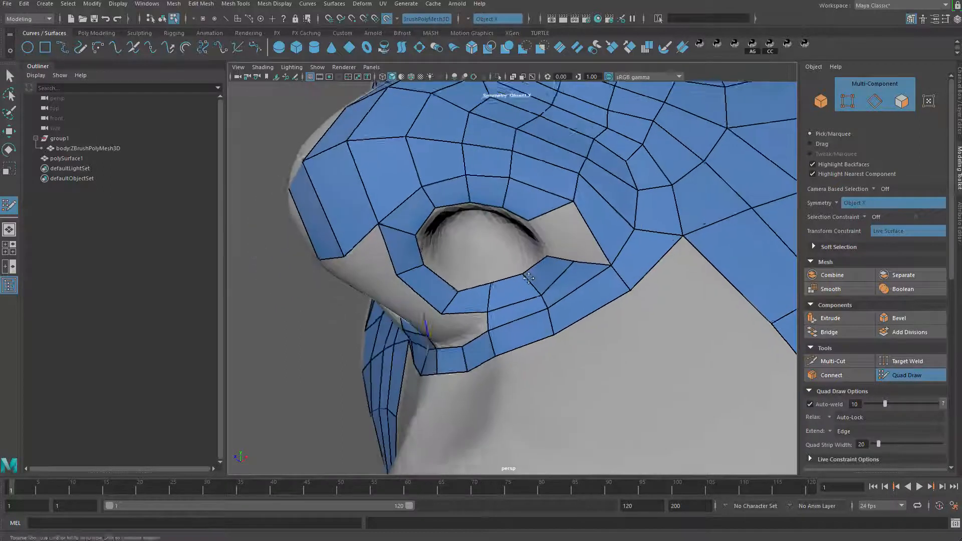
{"action": "middle_click_drag", "start_coordinate": [528, 278], "coordinate": [531, 287], "text": "alt"}
{"action": "mouse_move", "coordinate": [552, 286]}
{"action": "left_mouse_down", "text": "ctrl+shift"}
{"action": "mouse_move", "coordinate": [509, 303]}
{"action": "mouse_move", "coordinate": [541, 208]}
{"action": "left_mouse_up", "text": "ctrl+shift"}
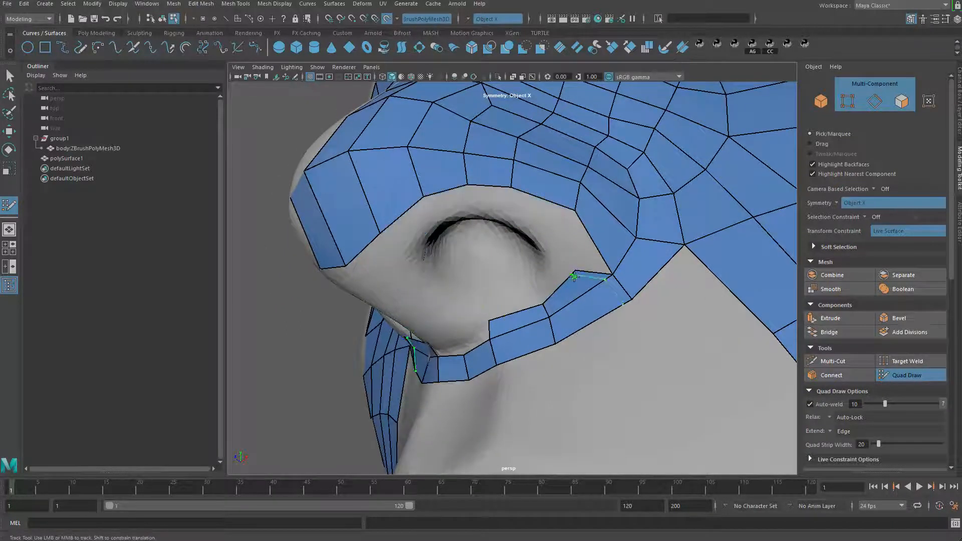
{"action": "key", "text": "ctrl+z"}
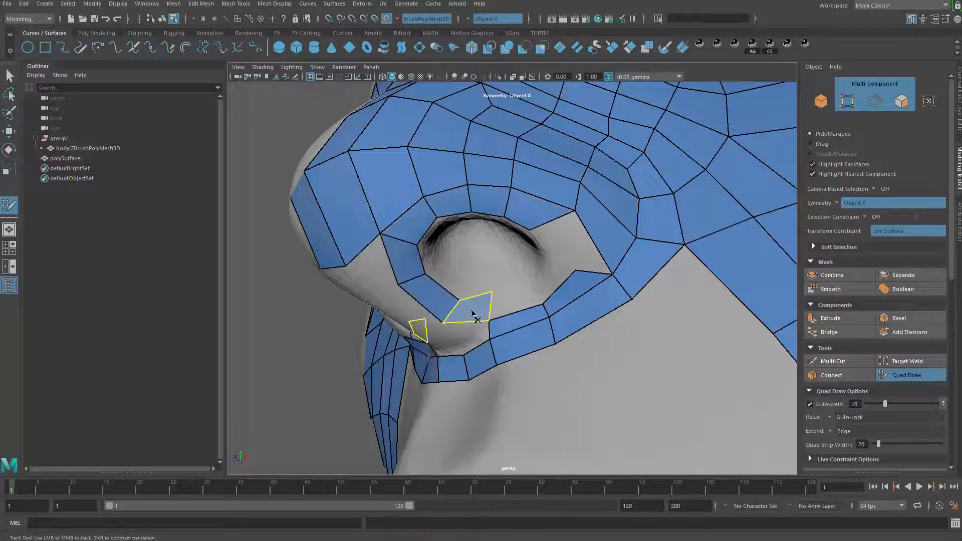
{"action": "left_click", "coordinate": [475, 315], "text": "ctrl+shift"}
{"action": "left_click_drag", "start_coordinate": [575, 271], "coordinate": [558, 283]}
{"action": "left_click", "coordinate": [566, 247], "text": "shift"}
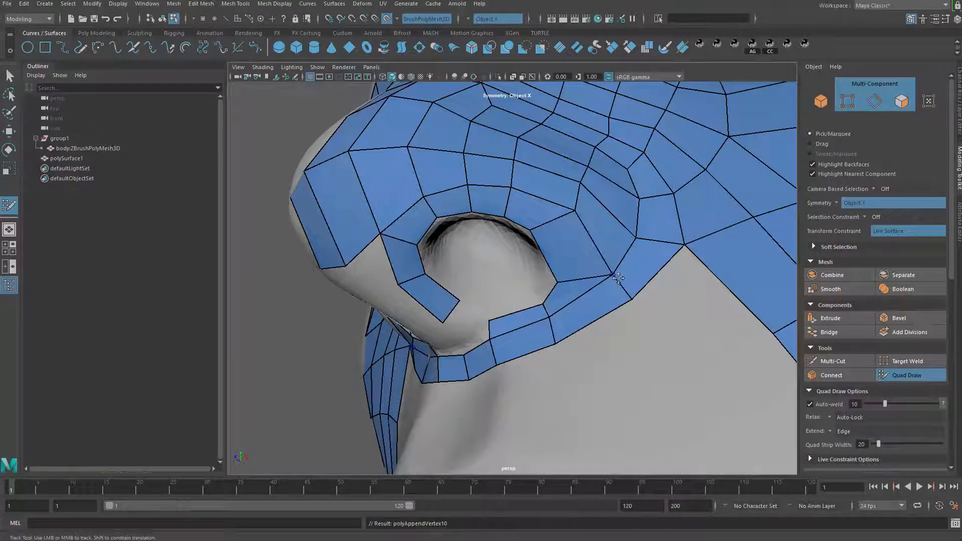
Try to delete the block of faces on the nostril wing above the nostril ring
{"action": "left_click_drag", "start_coordinate": [559, 336], "coordinate": [623, 287], "text": "alt"}
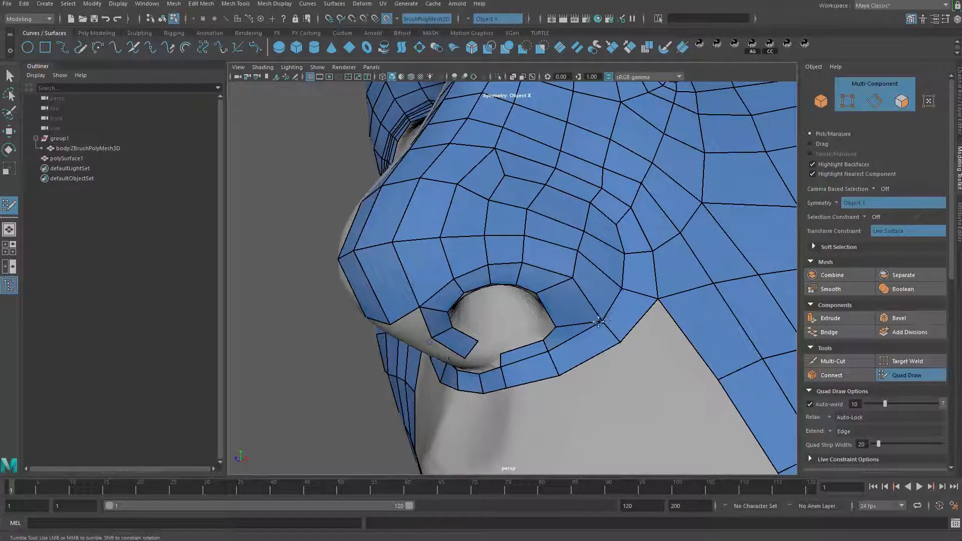
{"action": "right_click_drag", "start_coordinate": [599, 322], "coordinate": [584, 339], "text": "alt"}
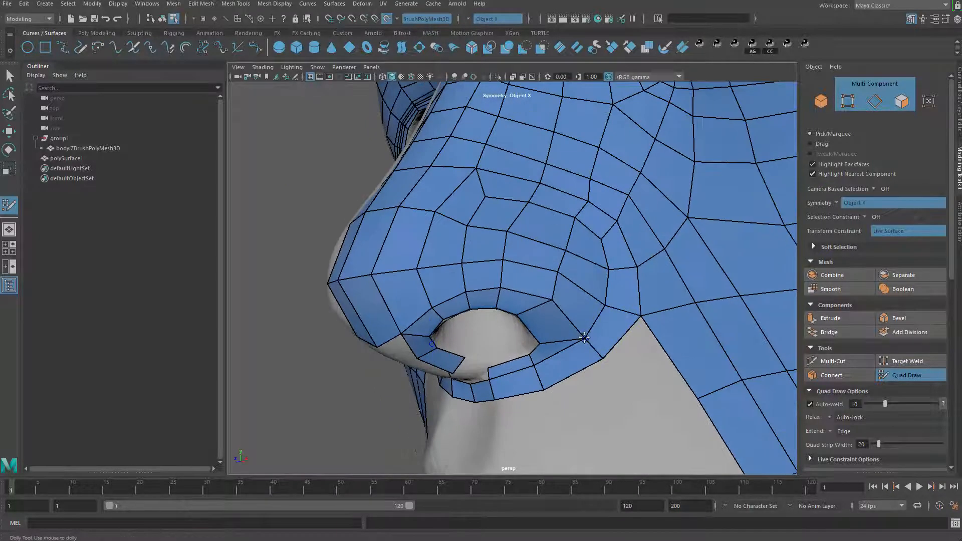
{"action": "mouse_move", "coordinate": [576, 311]}
{"action": "left_mouse_down", "text": "ctrl+shift"}
{"action": "mouse_move", "coordinate": [594, 270]}
{"action": "mouse_move", "coordinate": [505, 230]}
{"action": "mouse_move", "coordinate": [493, 244]}
{"action": "left_mouse_up", "text": "ctrl+shift"}
{"action": "key", "text": "ctrl+z"}
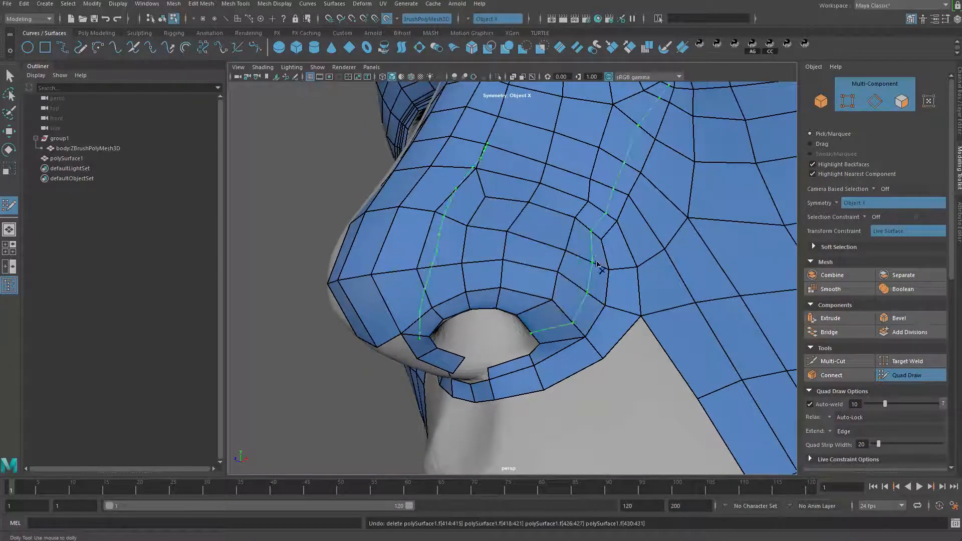
{"action": "mouse_move", "coordinate": [597, 264]}
{"action": "left_mouse_down", "text": "ctrl+shift"}
{"action": "mouse_move", "coordinate": [584, 303]}
{"action": "mouse_move", "coordinate": [490, 275]}
{"action": "mouse_move", "coordinate": [541, 251]}
{"action": "mouse_move", "coordinate": [537, 260]}
{"action": "left_mouse_up", "text": "ctrl+shift"}
{"action": "key", "text": "ctrl+z"}
{"action": "mouse_move", "coordinate": [485, 276]}
{"action": "left_mouse_down", "text": "ctrl+shift"}
{"action": "mouse_move", "coordinate": [531, 276]}
{"action": "mouse_move", "coordinate": [588, 244]}
{"action": "mouse_move", "coordinate": [486, 234]}
{"action": "mouse_move", "coordinate": [546, 251]}
{"action": "left_mouse_up", "text": "ctrl+shift"}
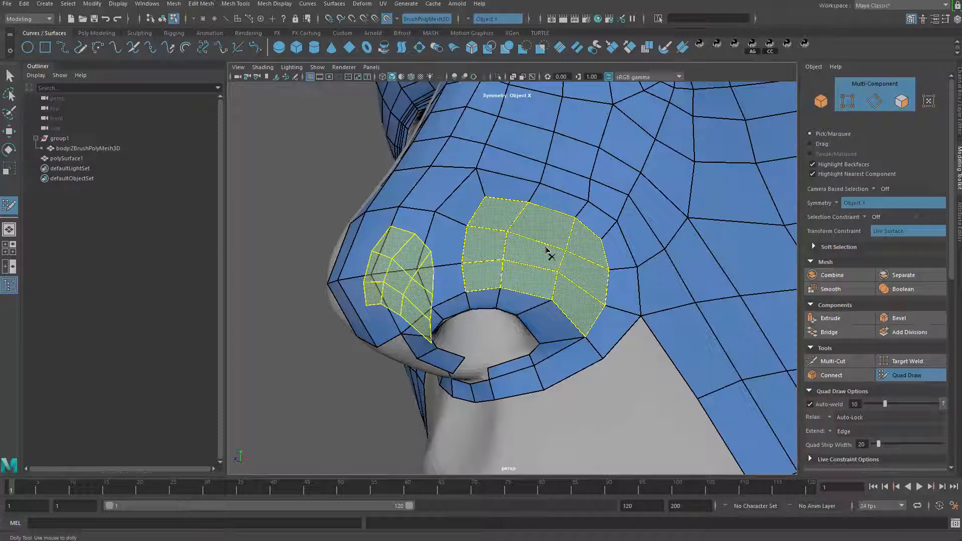
{"action": "key", "text": "Delete"}
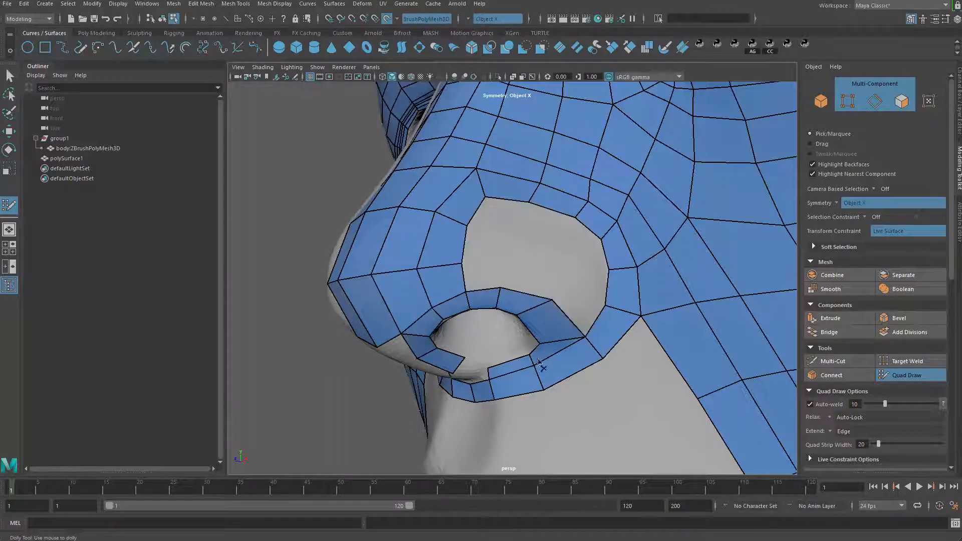
{"action": "key", "text": "ctrl+z"}
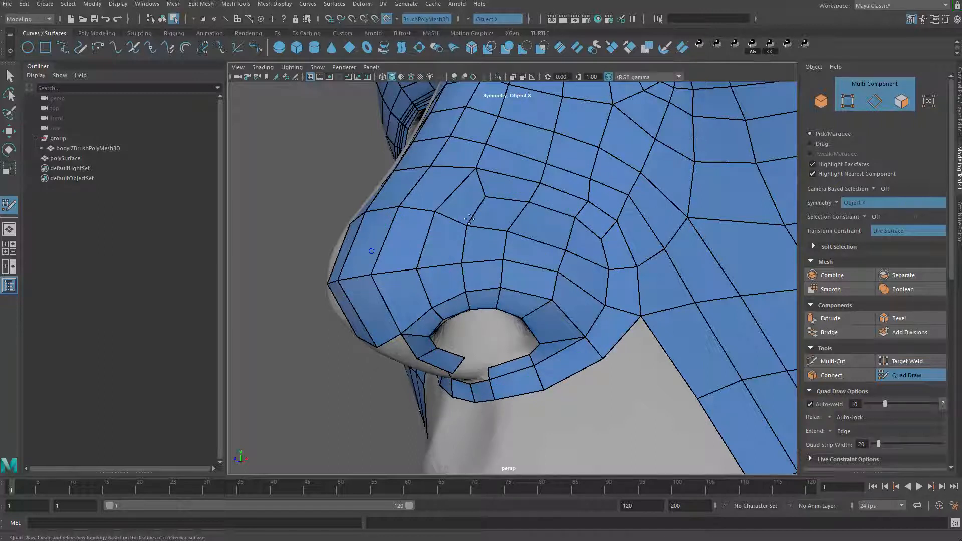
Close the nostril ring at its base, and fill the columella between the nostrils with quads up to the centre line
{"action": "left_click_drag", "start_coordinate": [558, 374], "coordinate": [584, 340], "text": "alt"}
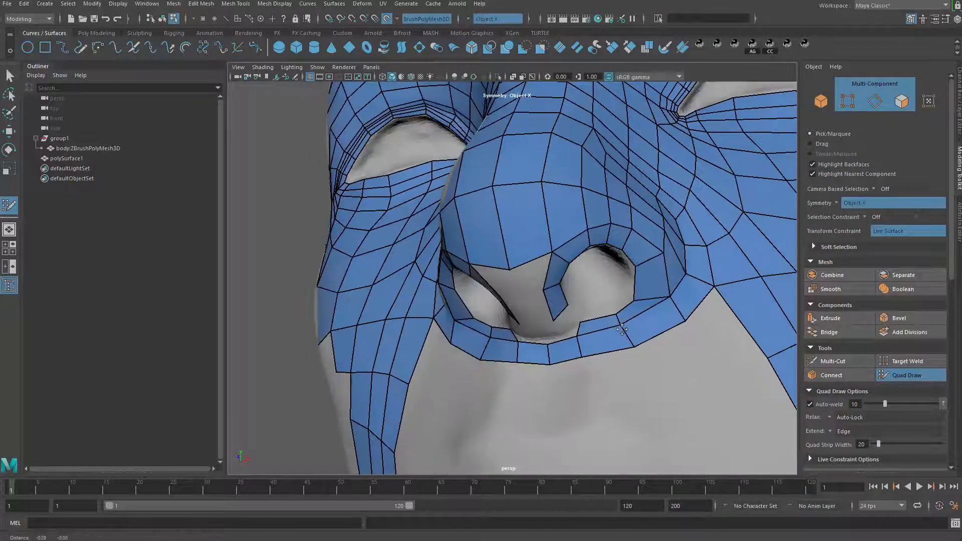
{"action": "right_click_drag", "start_coordinate": [584, 341], "coordinate": [602, 337], "text": "alt"}
{"action": "left_click_drag", "start_coordinate": [593, 300], "coordinate": [581, 281], "text": "alt"}
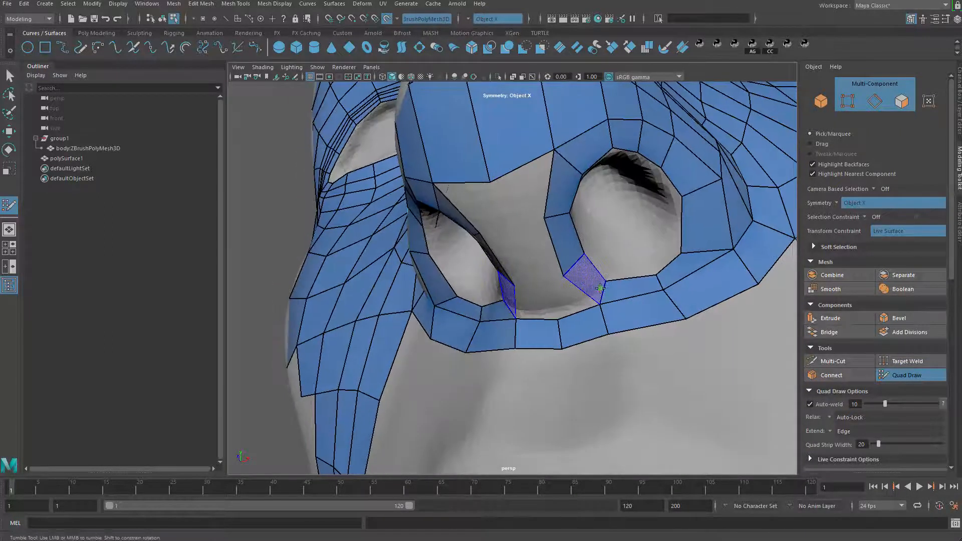
{"action": "left_click", "coordinate": [553, 295], "text": "shift"}
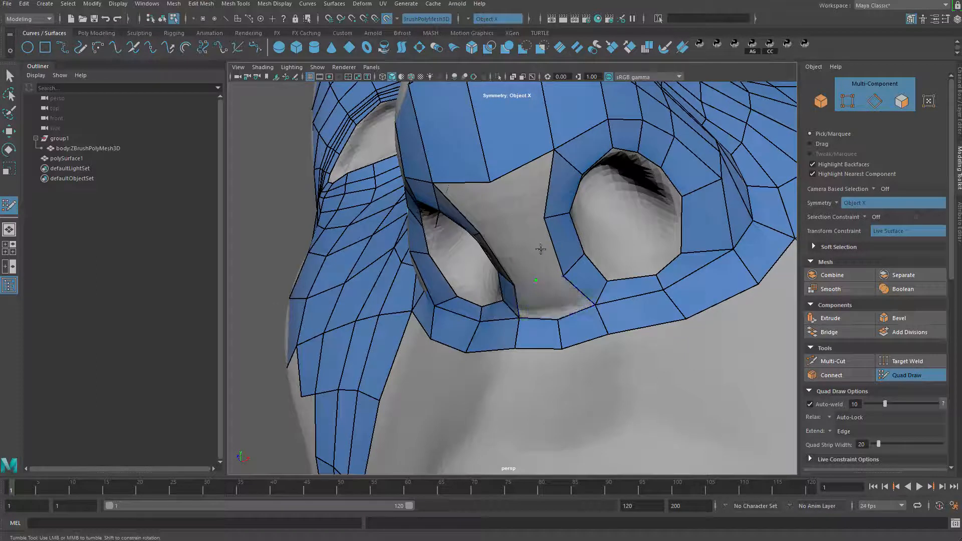
{"action": "left_click", "coordinate": [514, 220]}
{"action": "left_click", "coordinate": [543, 246], "text": "shift"}
{"action": "left_click", "coordinate": [529, 199], "text": "shift"}
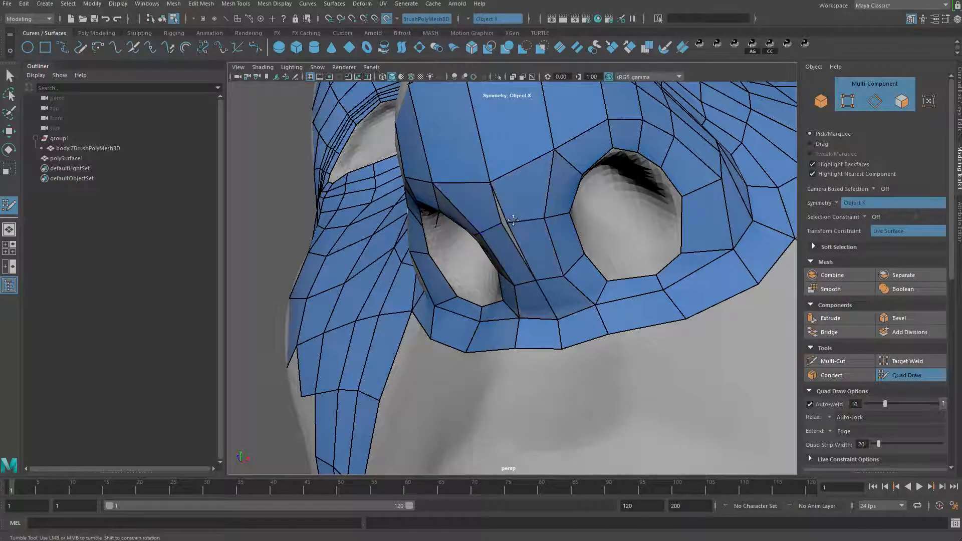
{"action": "left_click_drag", "start_coordinate": [500, 223], "coordinate": [474, 202], "text": "alt"}
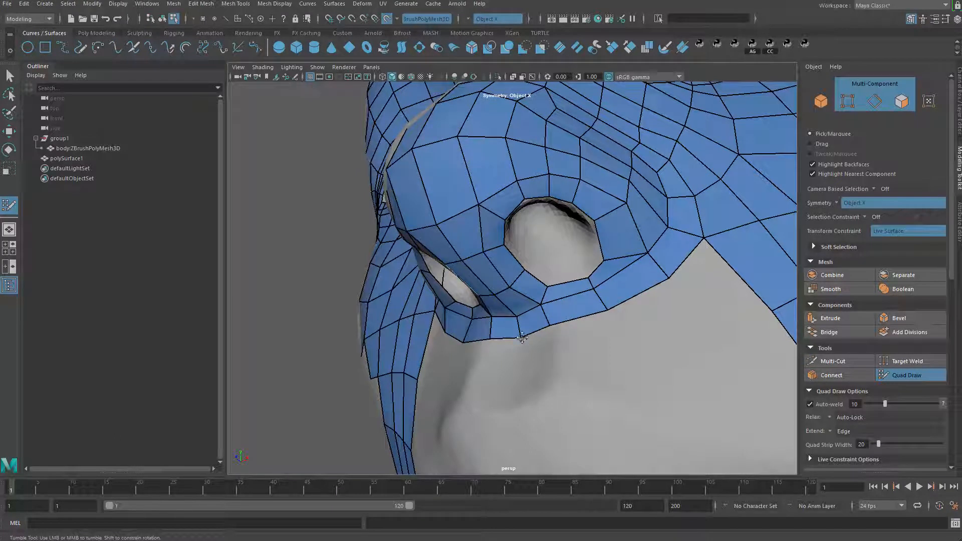
Examine the topology of the nose, eyes and mouth loop across the whole face from several angles
{"action": "scroll", "coordinate": [552, 332], "scroll_direction": "down", "scroll_amount": 9}
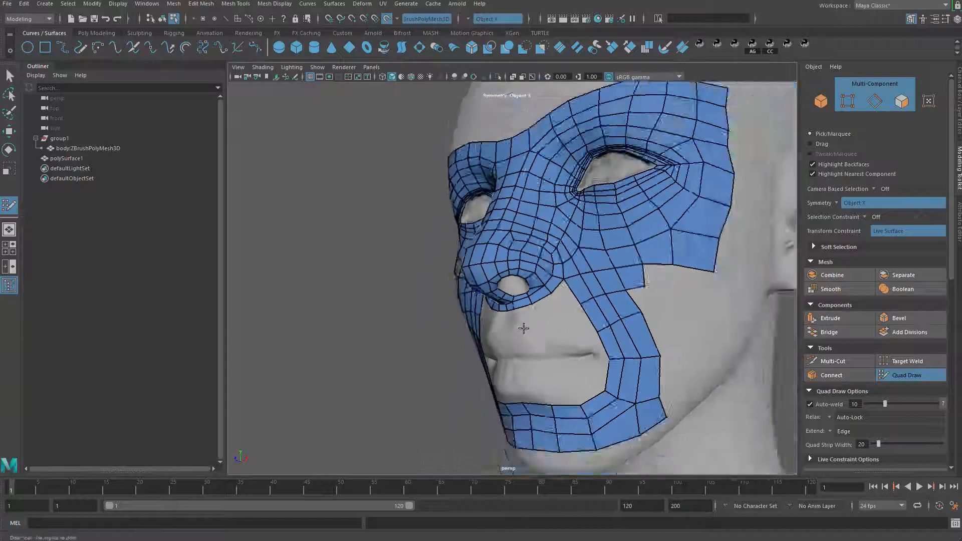
{"action": "mouse_move", "coordinate": [528, 325]}
{"action": "left_mouse_down", "text": "alt"}
{"action": "mouse_move", "coordinate": [591, 341]}
{"action": "mouse_move", "coordinate": [518, 325]}
{"action": "left_mouse_up", "text": "alt"}
{"action": "scroll", "coordinate": [517, 325], "scroll_direction": "up", "scroll_amount": 6}
{"action": "mouse_move", "coordinate": [541, 223]}
{"action": "left_mouse_down", "text": "alt"}
{"action": "mouse_move", "coordinate": [514, 221]}
{"action": "mouse_move", "coordinate": [542, 220]}
{"action": "left_mouse_up", "text": "alt"}
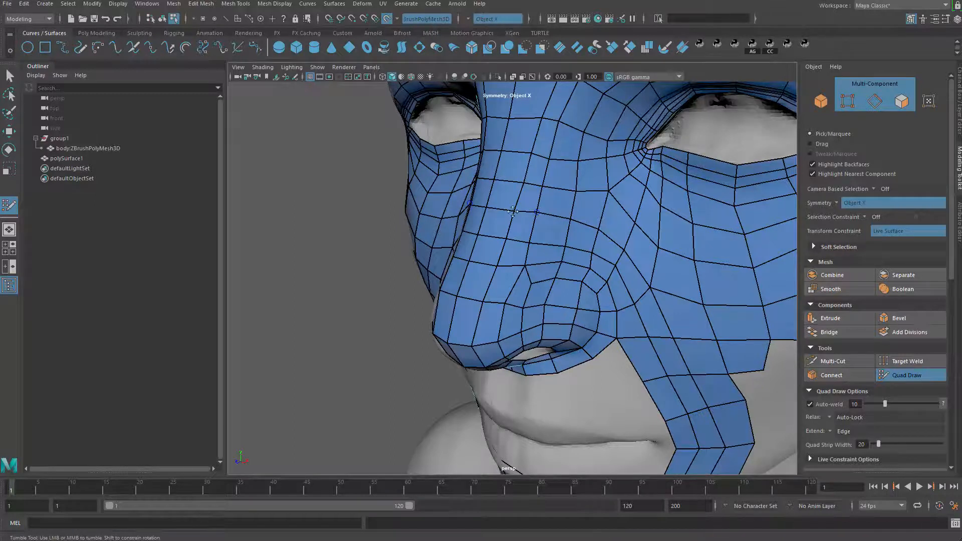
{"action": "scroll", "coordinate": [557, 239], "scroll_direction": "down", "scroll_amount": 8}
{"action": "scroll", "coordinate": [557, 241], "scroll_direction": "up", "scroll_amount": 3}
{"action": "left_click_drag", "start_coordinate": [557, 240], "coordinate": [607, 275], "text": "alt"}
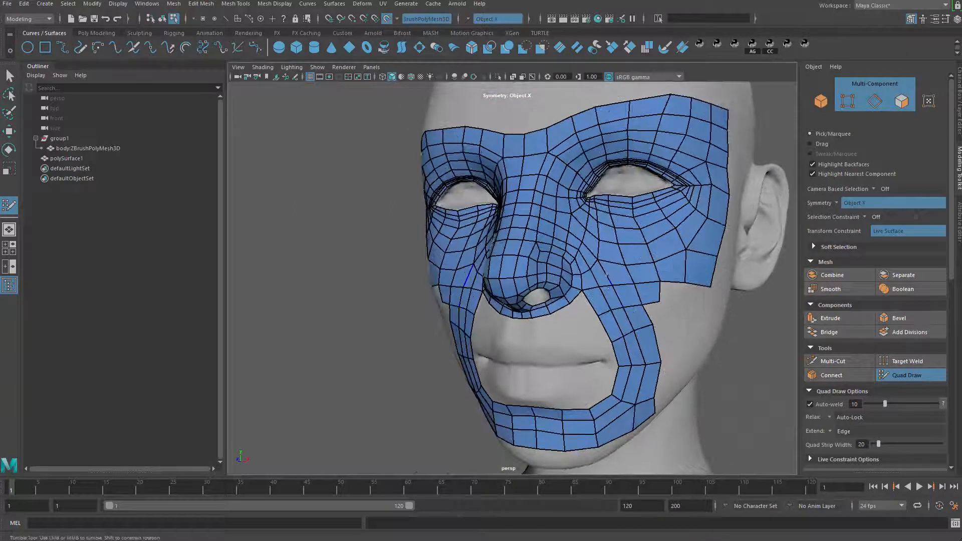
{"action": "right_click_drag", "start_coordinate": [602, 263], "coordinate": [507, 362], "text": "alt"}
{"action": "left_click_drag", "start_coordinate": [506, 363], "coordinate": [572, 339], "text": "alt"}
{"action": "right_click_drag", "start_coordinate": [572, 339], "coordinate": [644, 386], "text": "alt"}
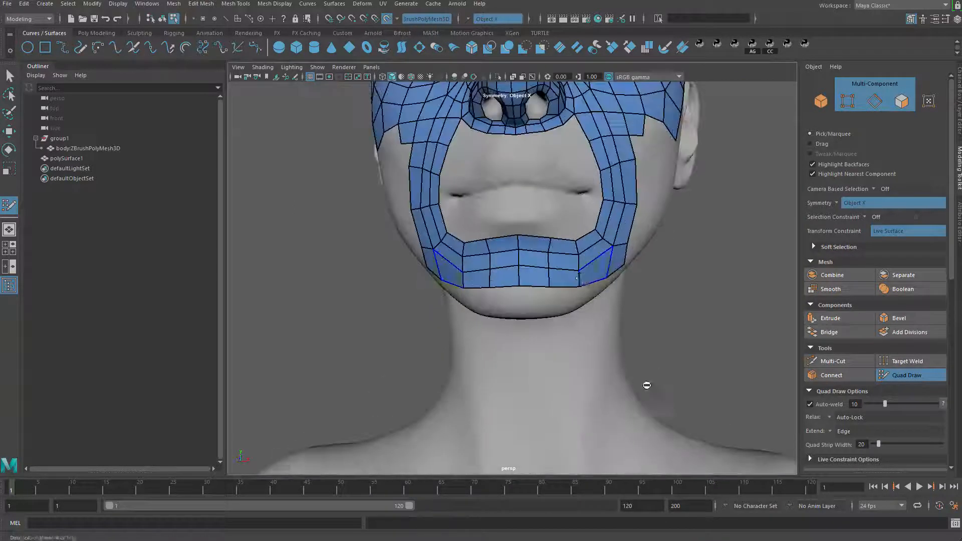
{"action": "left_click_drag", "start_coordinate": [602, 348], "coordinate": [557, 383], "text": "alt"}
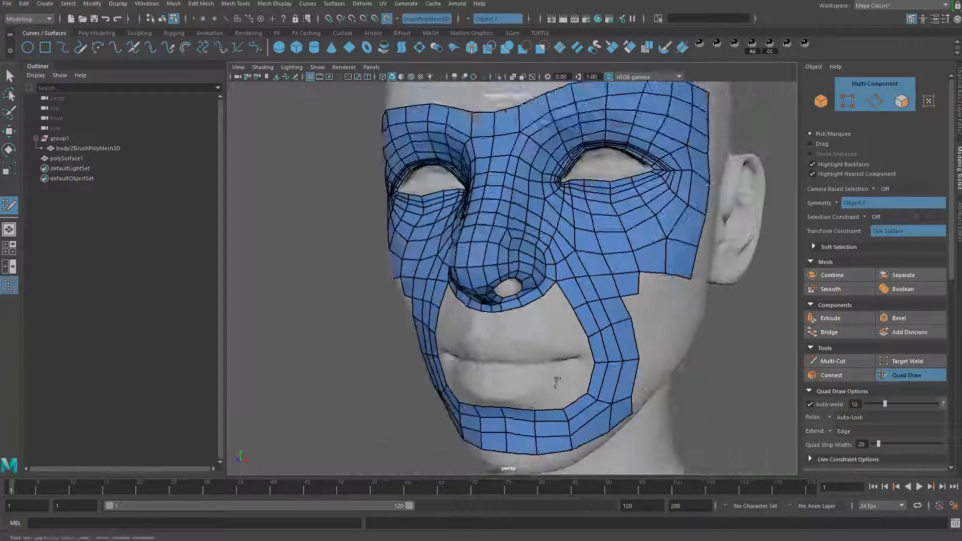
{"action": "right_click_drag", "start_coordinate": [556, 382], "coordinate": [670, 321], "text": "alt"}
Try to place points just inside the upper rim of the nostril opening
{"action": "middle_click_drag", "start_coordinate": [533, 224], "coordinate": [526, 316], "text": "alt"}
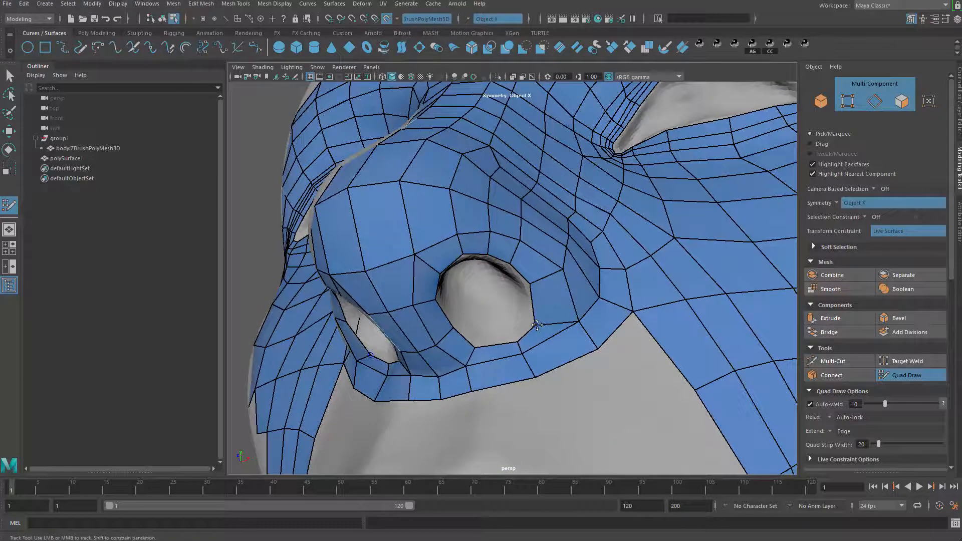
{"action": "left_click_drag", "start_coordinate": [537, 325], "coordinate": [543, 284]}
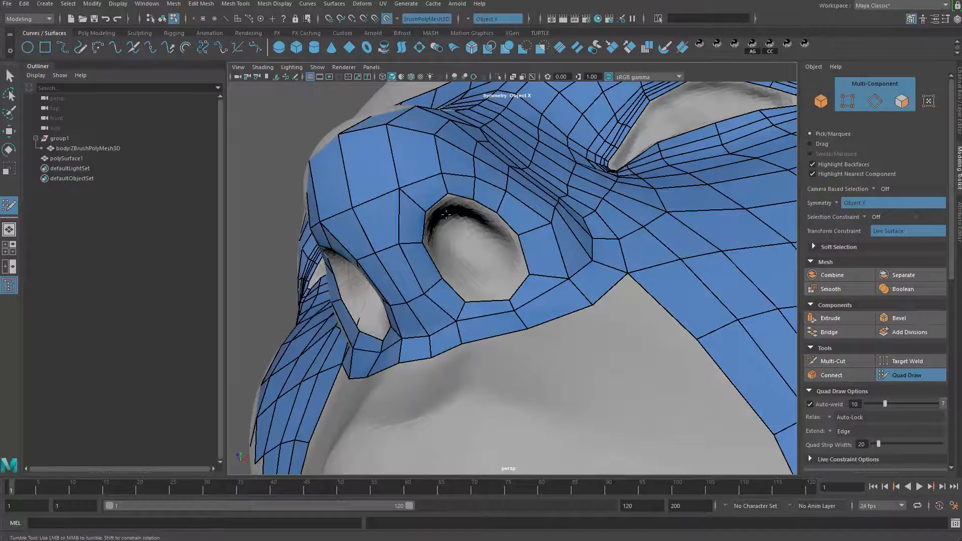
{"action": "left_click_drag", "start_coordinate": [452, 204], "coordinate": [441, 168], "text": "alt"}
{"action": "right_click_drag", "start_coordinate": [441, 168], "coordinate": [481, 155], "text": "alt"}
{"action": "middle_click_drag", "start_coordinate": [431, 141], "coordinate": [458, 288], "text": "alt"}
{"action": "mouse_move", "coordinate": [456, 285]}
{"action": "left_mouse_down", "text": "alt"}
{"action": "mouse_move", "coordinate": [435, 238]}
{"action": "mouse_move", "coordinate": [429, 265]}
{"action": "left_mouse_up", "text": "alt"}
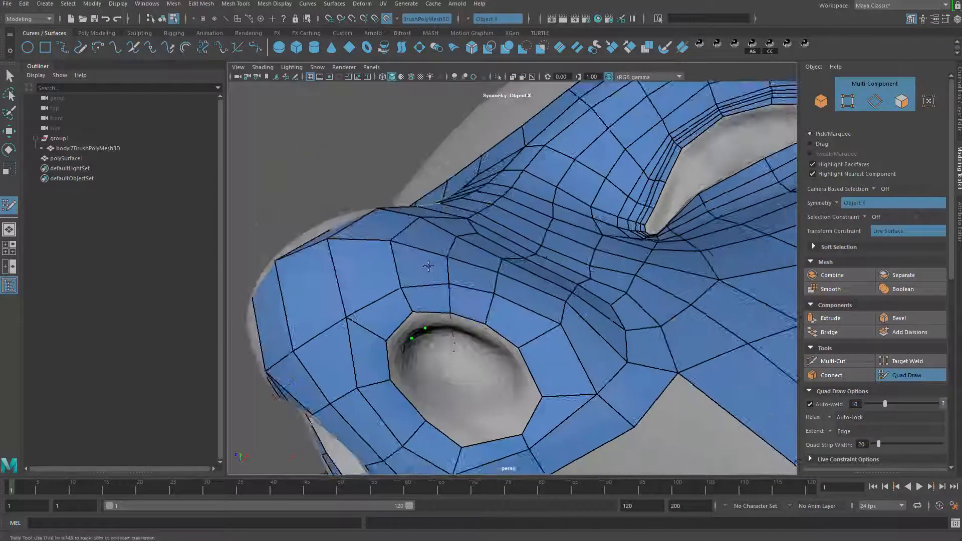
{"action": "right_click_drag", "start_coordinate": [429, 264], "coordinate": [451, 308], "text": "alt"}
{"action": "left_click", "coordinate": [400, 332], "text": "ctrl+shift"}
Try to extend an upper edge of the nostril rim inward into the nostril
{"action": "key", "text": "Tab"}
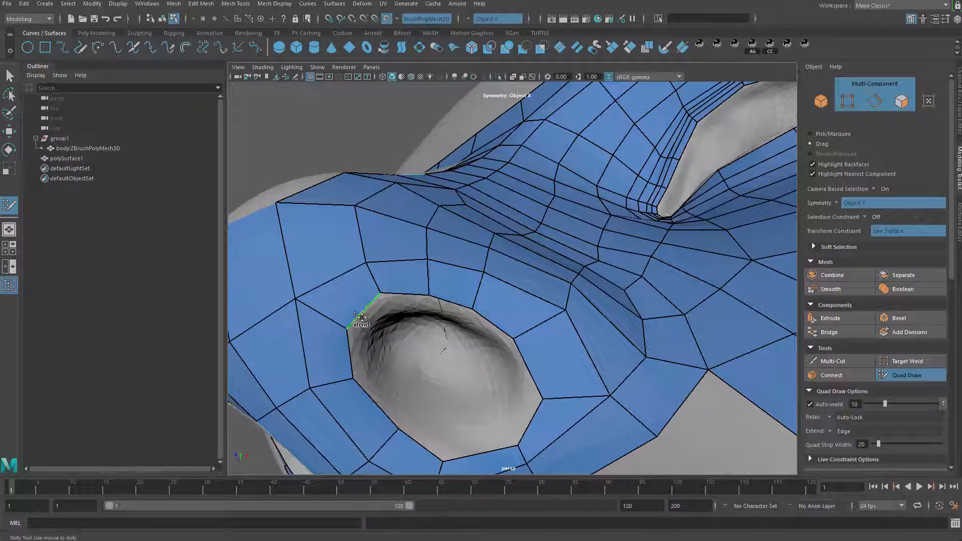
{"action": "mouse_move", "coordinate": [365, 311]}
{"action": "left_mouse_down"}
{"action": "mouse_move", "coordinate": [381, 331]}
{"action": "mouse_move", "coordinate": [375, 324]}
{"action": "left_mouse_up"}
{"action": "key", "text": "ctrl+z"}
{"action": "left_click_drag", "start_coordinate": [367, 308], "coordinate": [382, 334]}
{"action": "key", "text": "ctrl+z"}
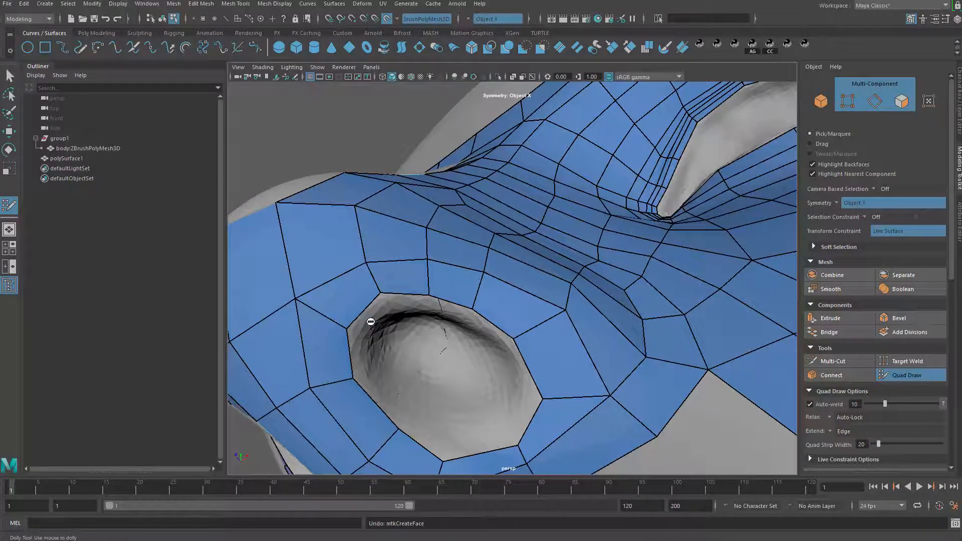
Extend an upper nostril rim edge inward and fill adjoining quads along the upper and outer inside of the opening
{"action": "key", "text": "Tab"}
{"action": "mouse_move", "coordinate": [360, 317]}
{"action": "left_mouse_down"}
{"action": "mouse_move", "coordinate": [393, 342]}
{"action": "mouse_move", "coordinate": [427, 292]}
{"action": "mouse_move", "coordinate": [447, 184]}
{"action": "left_mouse_up"}
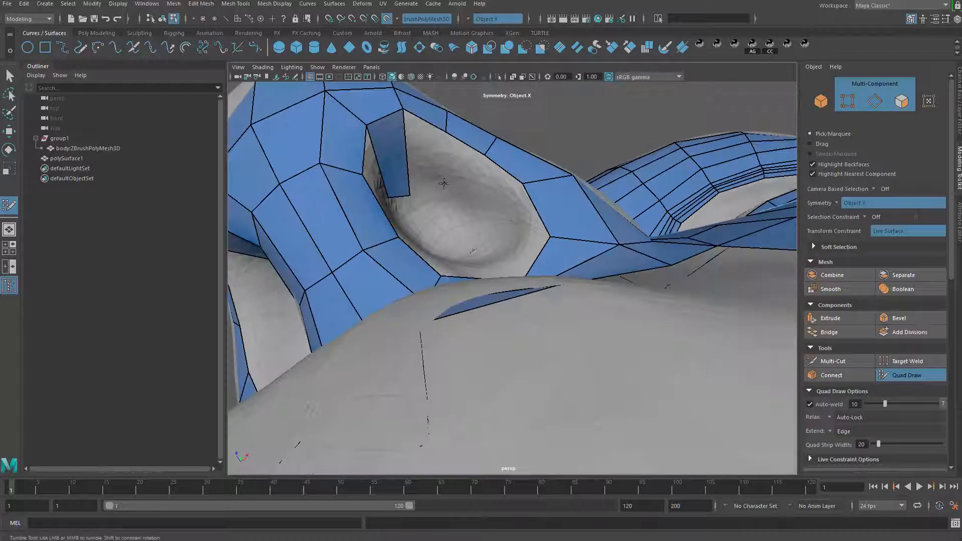
{"action": "left_click", "coordinate": [454, 171], "text": "shift"}
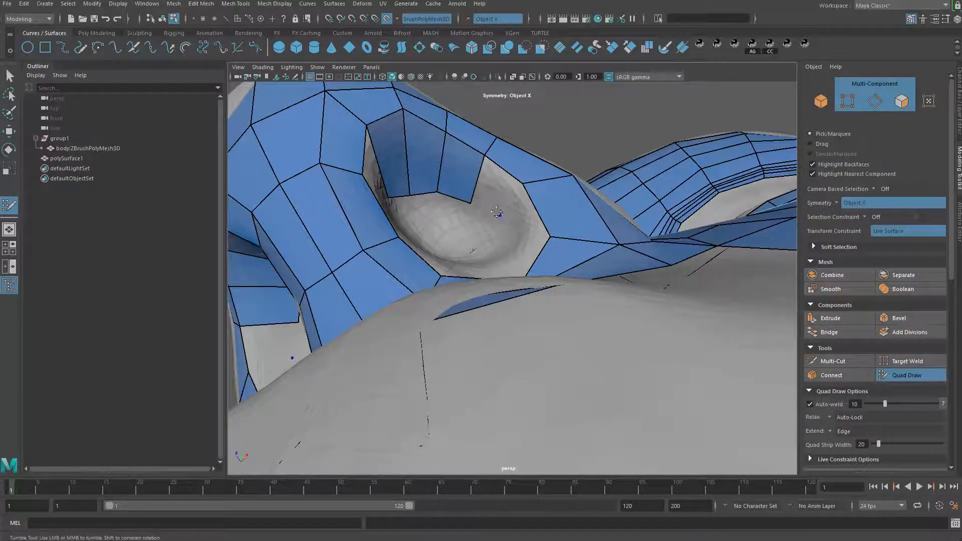
{"action": "left_click", "coordinate": [497, 194], "text": "shift"}
{"action": "left_click", "coordinate": [525, 218], "text": "shift"}
Place points inside the lower nostril rim and fill the remaining quads to close the inner ring
{"action": "left_click_drag", "start_coordinate": [531, 249], "coordinate": [509, 303], "text": "alt"}
{"action": "left_click", "coordinate": [455, 313]}
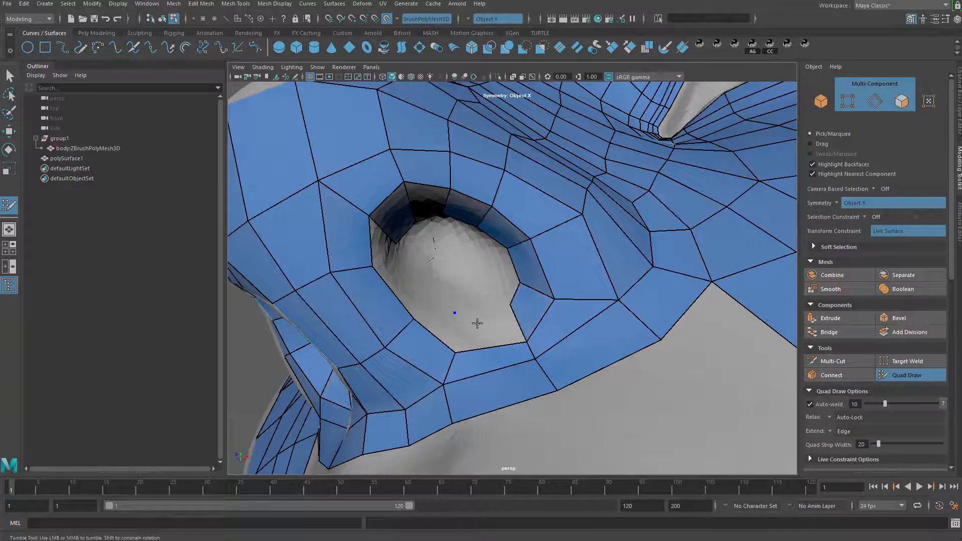
{"action": "left_click", "coordinate": [482, 329], "text": "shift"}
{"action": "left_click", "coordinate": [431, 299]}
{"action": "left_click", "coordinate": [443, 315], "text": "shift"}
{"action": "mouse_move", "coordinate": [454, 315]}
{"action": "left_mouse_down"}
{"action": "mouse_move", "coordinate": [371, 312]}
{"action": "mouse_move", "coordinate": [447, 311]}
{"action": "left_mouse_up"}
{"action": "middle_click_drag", "start_coordinate": [447, 312], "coordinate": [467, 351], "text": "alt"}
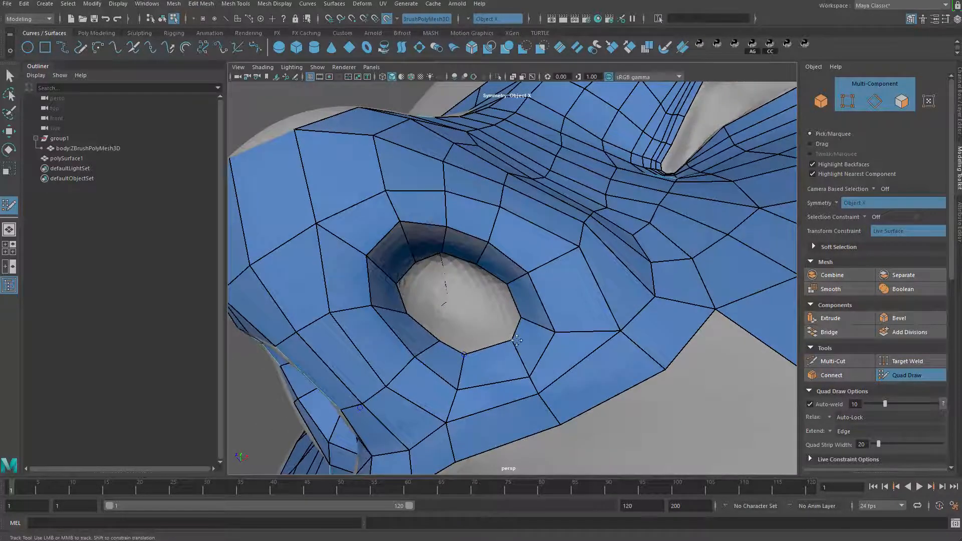
Reposition the inner ring vertices on the columella side to even out the nostril opening
{"action": "left_click_drag", "start_coordinate": [513, 320], "coordinate": [480, 255], "text": "alt"}
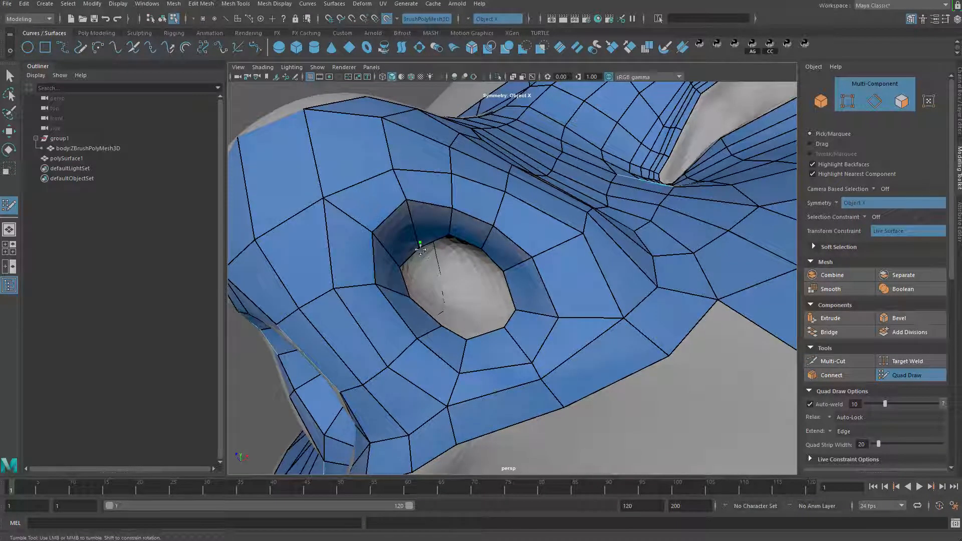
{"action": "left_click_drag", "start_coordinate": [420, 247], "coordinate": [408, 260]}
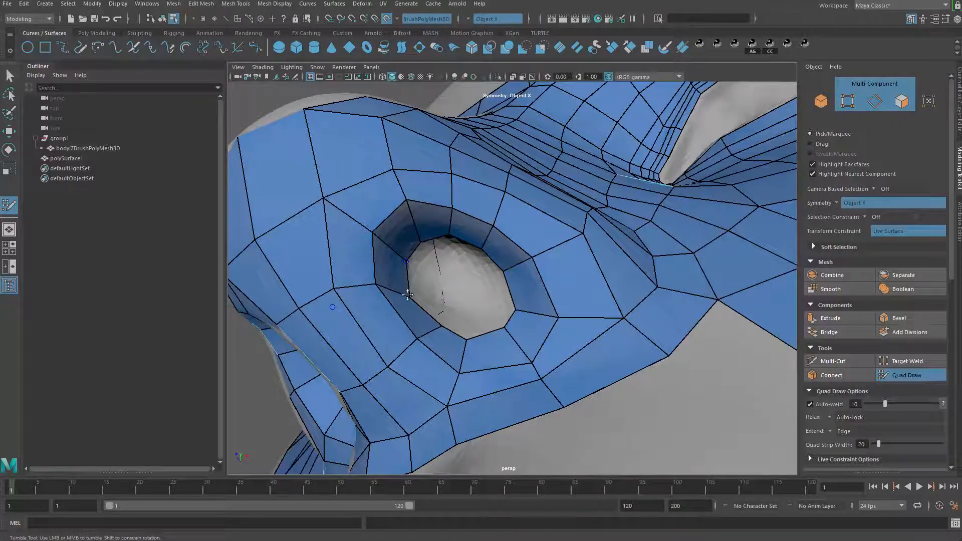
{"action": "left_click_drag", "start_coordinate": [409, 295], "coordinate": [461, 352]}
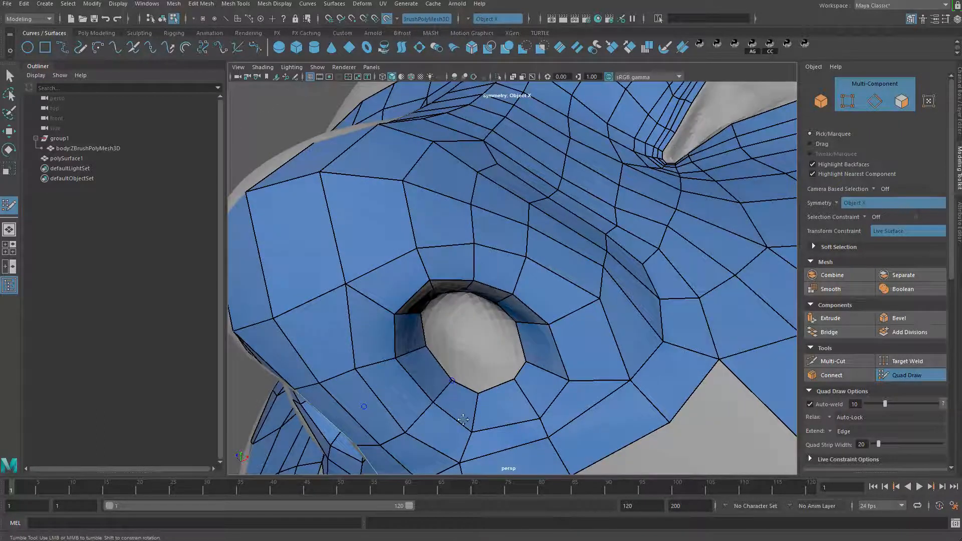
Examine the inner nostril ring and the surrounding nose topology from the side, below and close up
{"action": "right_click_drag", "start_coordinate": [456, 381], "coordinate": [465, 334], "text": "alt"}
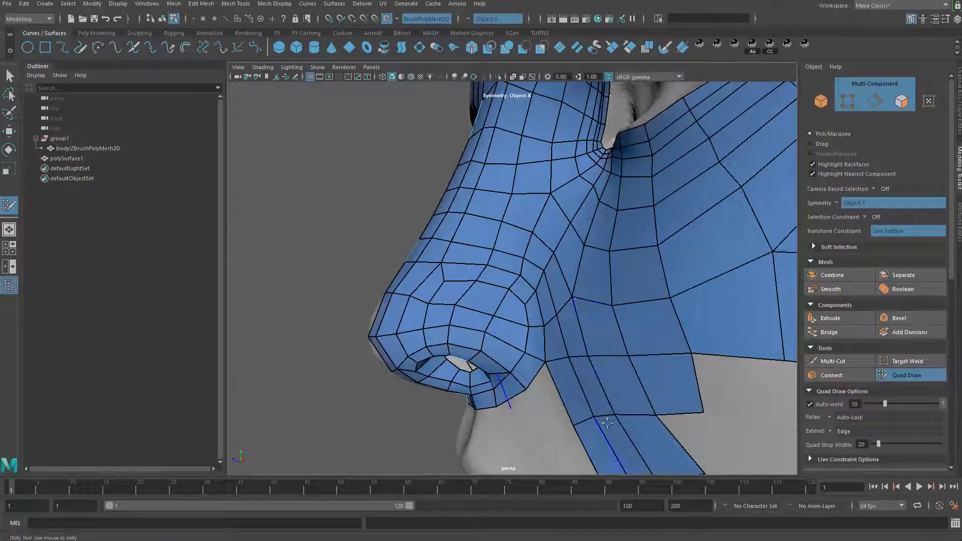
{"action": "left_click_drag", "start_coordinate": [481, 388], "coordinate": [516, 346], "text": "alt"}
{"action": "right_click_drag", "start_coordinate": [516, 346], "coordinate": [551, 351], "text": "alt"}
{"action": "left_click_drag", "start_coordinate": [551, 351], "coordinate": [569, 271], "text": "alt"}
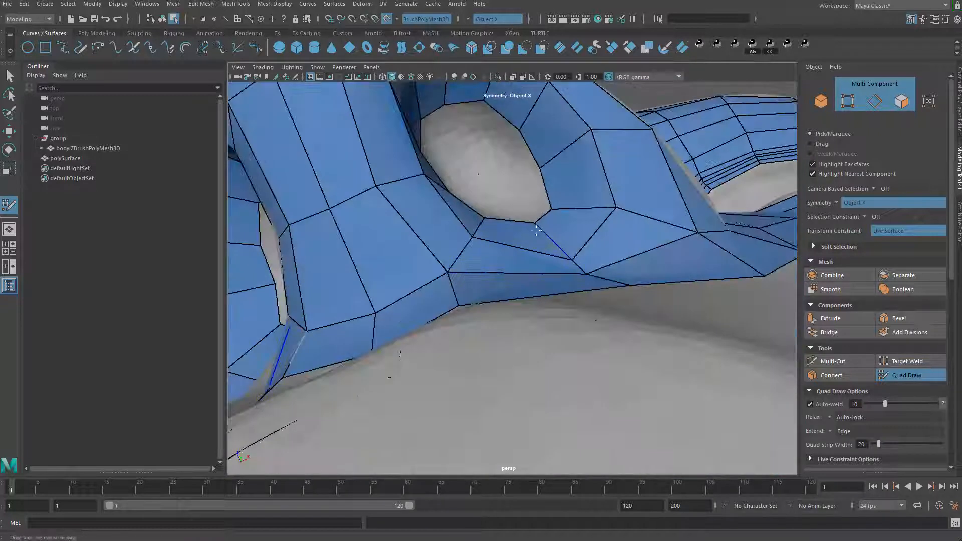
{"action": "middle_click_drag", "start_coordinate": [569, 270], "coordinate": [552, 340], "text": "alt"}
{"action": "left_click_drag", "start_coordinate": [554, 341], "coordinate": [427, 311], "text": "alt"}
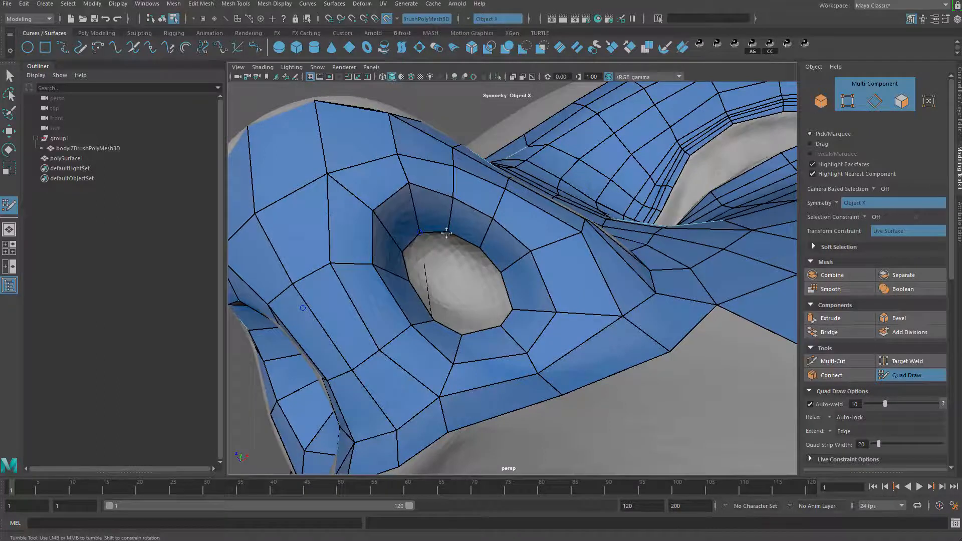
{"action": "right_click_drag", "start_coordinate": [501, 266], "coordinate": [464, 255], "text": "alt"}
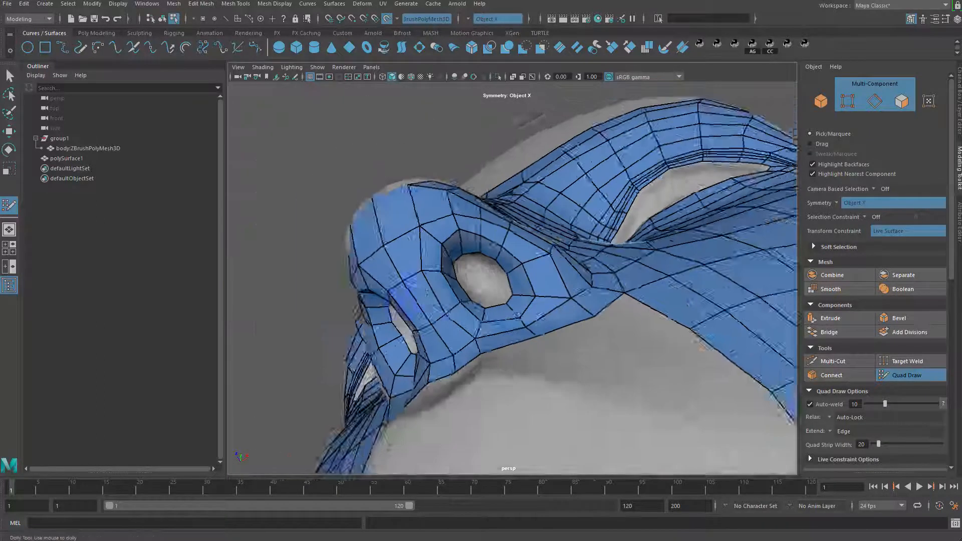
{"action": "left_click_drag", "start_coordinate": [463, 255], "coordinate": [511, 293], "text": "alt"}
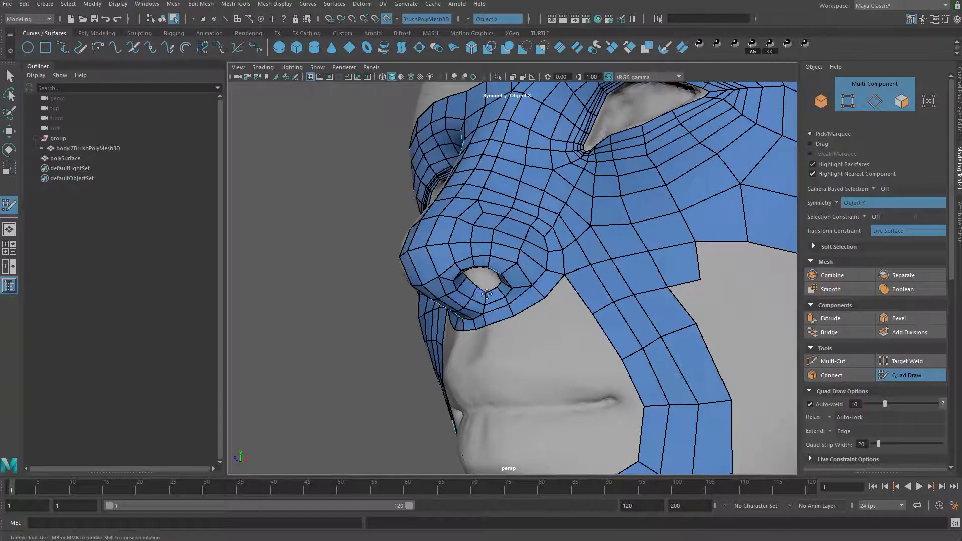
{"action": "left_click_drag", "start_coordinate": [514, 299], "coordinate": [488, 281], "text": "alt"}
{"action": "right_click_drag", "start_coordinate": [489, 280], "coordinate": [521, 286], "text": "alt"}
{"action": "left_click_drag", "start_coordinate": [501, 286], "coordinate": [474, 234], "text": "alt"}
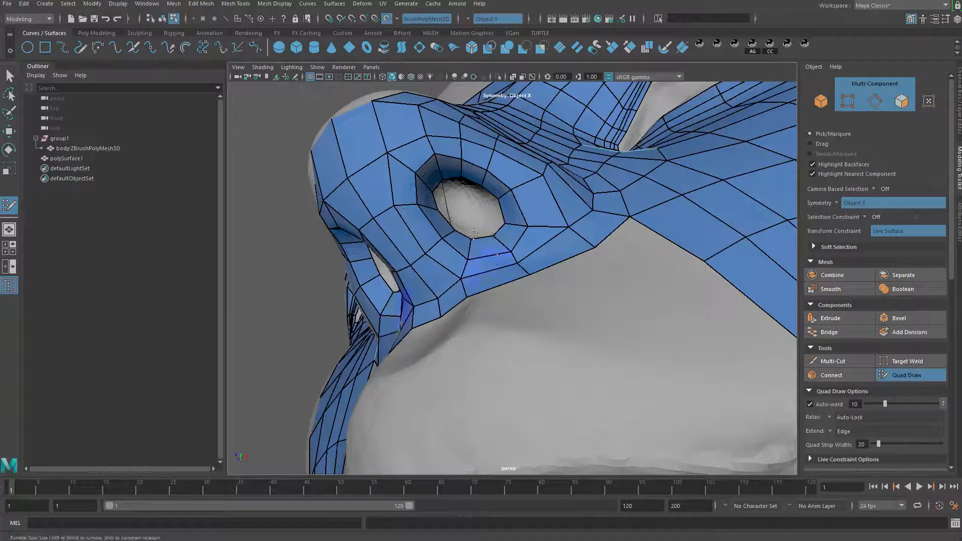
Try to cap the nostril opening with quads spanning its inner ring
{"action": "left_click", "coordinate": [453, 197], "text": "shift"}
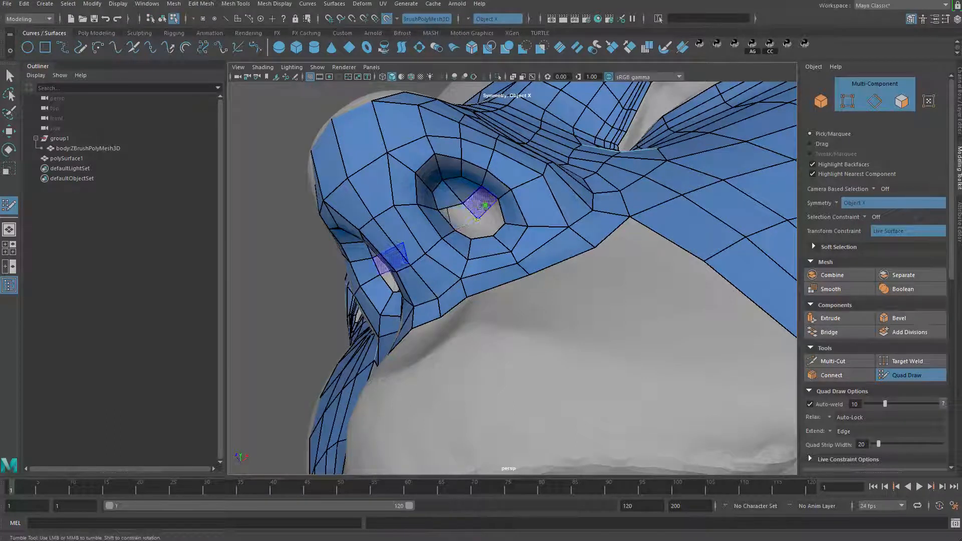
{"action": "left_click", "coordinate": [485, 205], "text": "shift"}
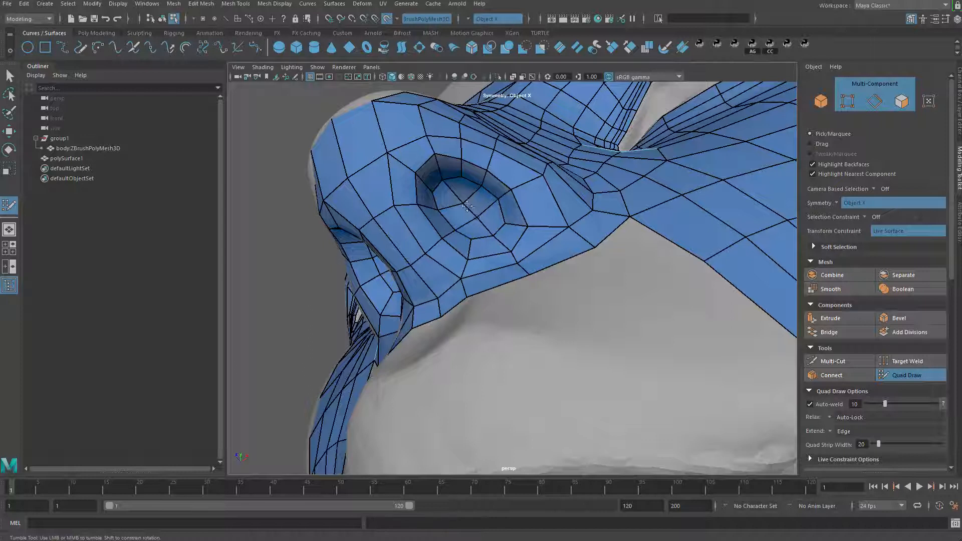
{"action": "right_click_drag", "start_coordinate": [442, 156], "coordinate": [416, 210], "text": "alt"}
{"action": "left_click_drag", "start_coordinate": [431, 221], "coordinate": [565, 264], "text": "alt"}
{"action": "right_click_drag", "start_coordinate": [565, 265], "coordinate": [563, 201], "text": "alt"}
{"action": "left_click_drag", "start_coordinate": [564, 201], "coordinate": [498, 252], "text": "alt"}
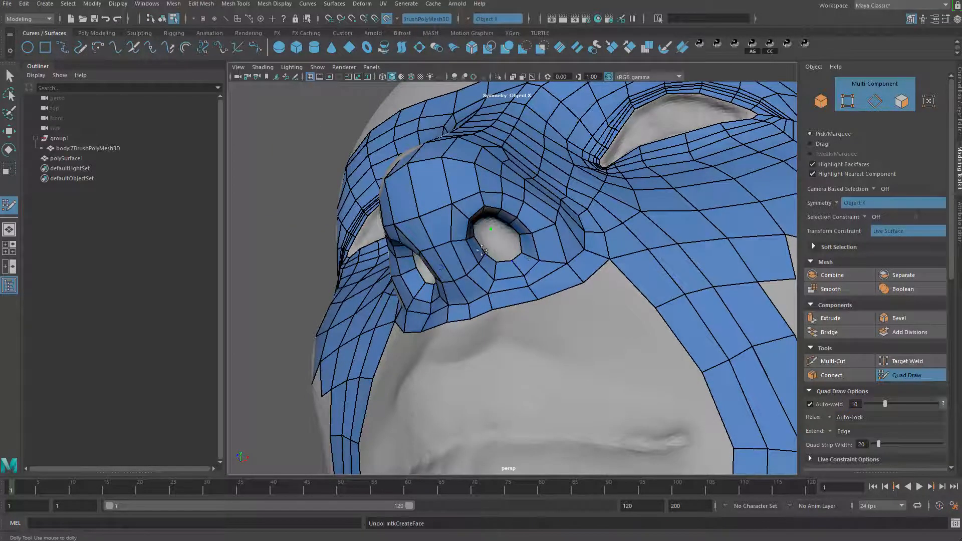
Exit Quad Draw, select the retopologized face mesh as an object, and isolate it in the view
{"action": "left_click_drag", "start_coordinate": [483, 251], "coordinate": [442, 245], "text": "alt"}
{"action": "right_click_drag", "start_coordinate": [678, 277], "coordinate": [467, 326], "text": "alt"}
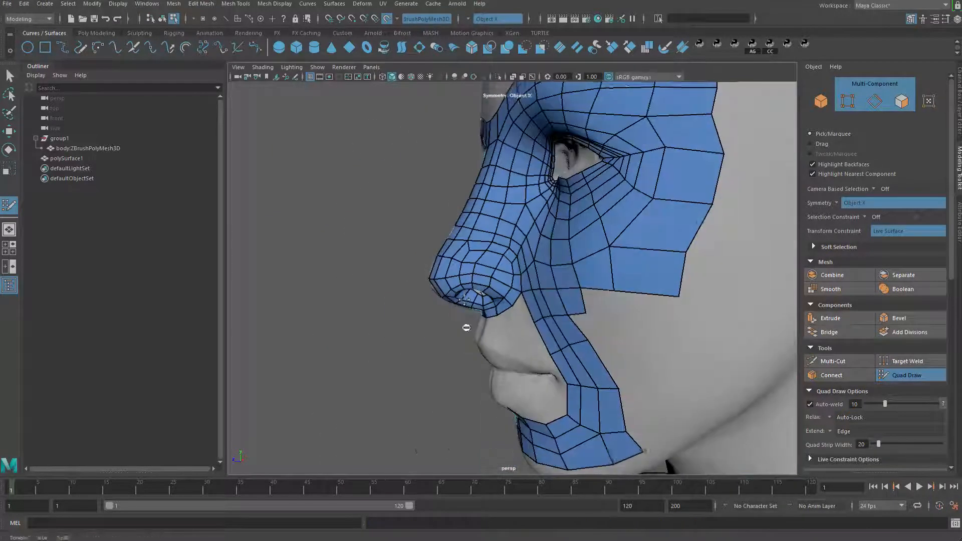
{"action": "left_click_drag", "start_coordinate": [466, 326], "coordinate": [571, 296], "text": "alt"}
{"action": "right_click_drag", "start_coordinate": [571, 295], "coordinate": [536, 293], "text": "alt"}
{"action": "left_click_drag", "start_coordinate": [537, 293], "coordinate": [605, 271], "text": "alt"}
{"action": "key", "text": "q"}
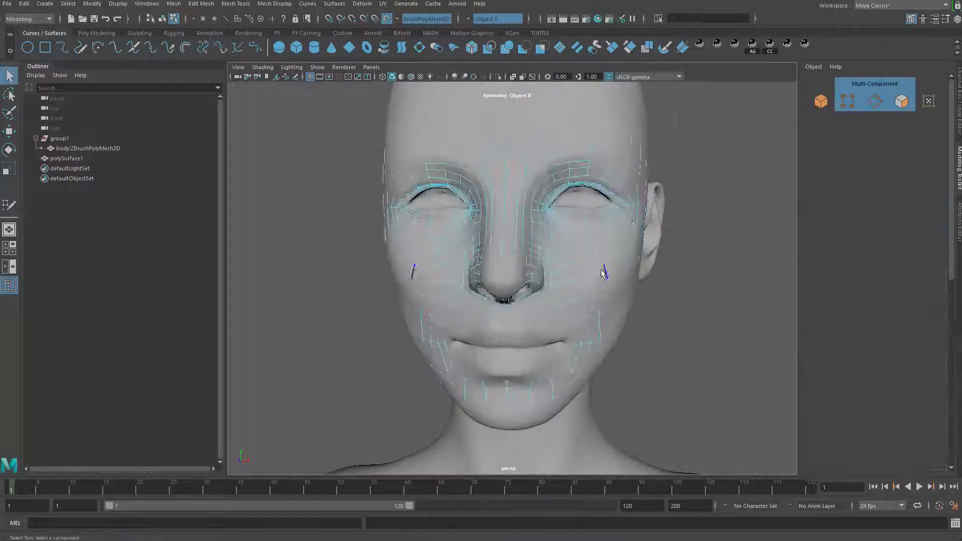
{"action": "right_click_drag", "start_coordinate": [603, 271], "coordinate": [619, 235]}
{"action": "left_click_drag", "start_coordinate": [610, 244], "coordinate": [586, 276], "text": "alt"}
{"action": "key", "text": "ctrl+1"}
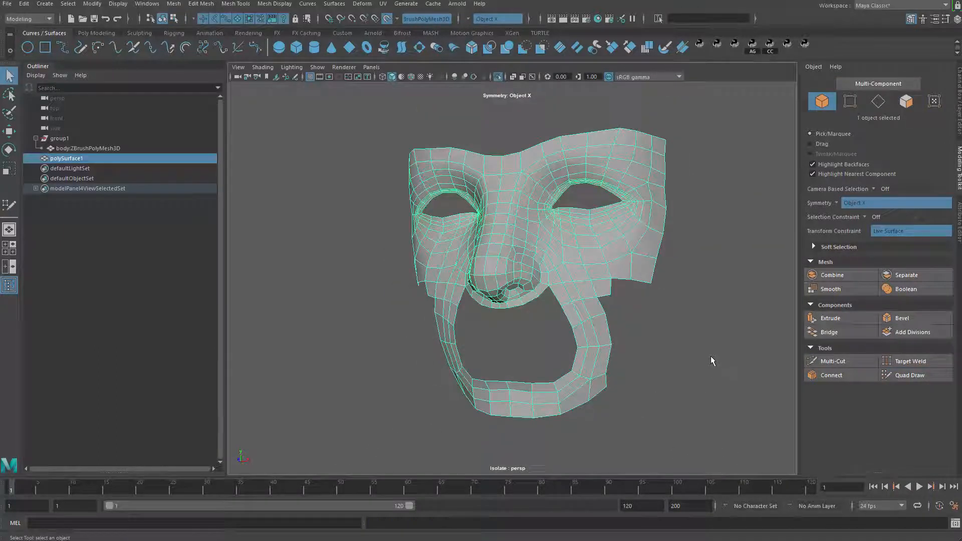
{"action": "left_click_drag", "start_coordinate": [672, 360], "coordinate": [621, 249], "text": "alt"}
Soften the edges of the isolated face mesh, deselect it, and inspect its smooth shading
{"action": "right_click", "coordinate": [612, 234], "text": "shift"}
{"action": "mouse_move", "coordinate": [612, 234]}
{"action": "right_mouse_down", "text": "shift"}
{"action": "mouse_move", "coordinate": [659, 268]}
{"action": "mouse_move", "coordinate": [701, 252]}
{"action": "right_mouse_up", "text": "shift"}
{"action": "left_click", "coordinate": [751, 233]}
{"action": "left_click", "coordinate": [666, 256]}
{"action": "right_click_drag", "start_coordinate": [651, 280], "coordinate": [491, 397], "text": "alt"}
{"action": "left_click_drag", "start_coordinate": [492, 398], "coordinate": [562, 381], "text": "alt"}
{"action": "left_click", "coordinate": [679, 354]}
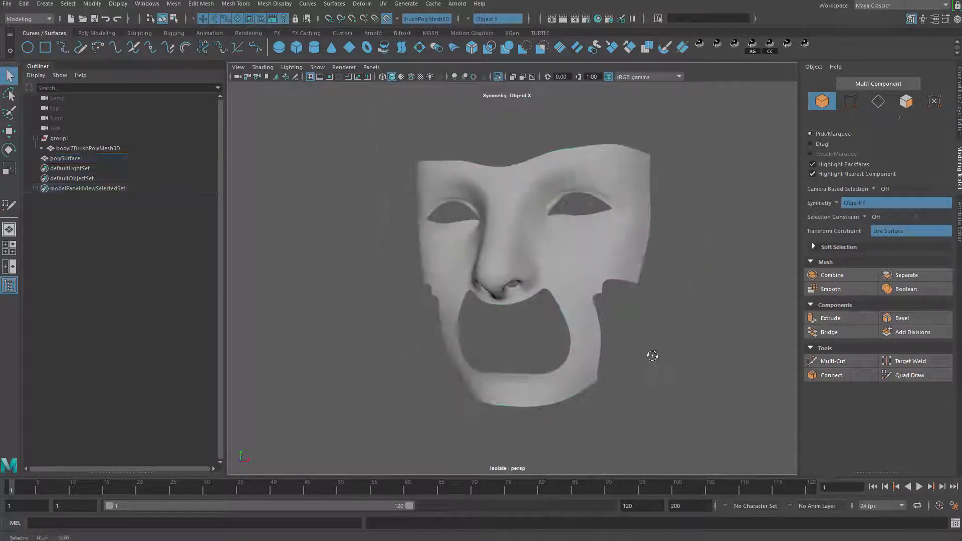